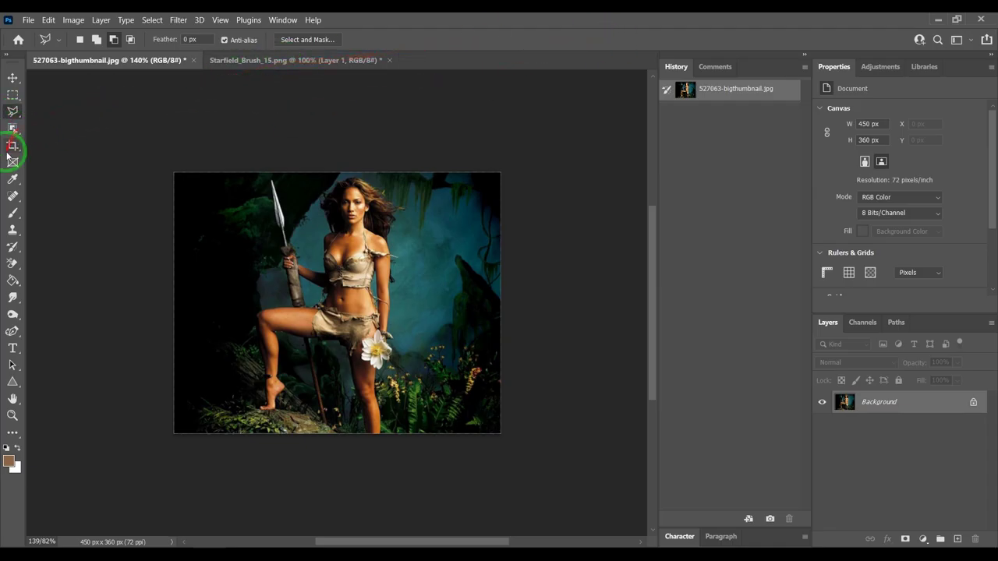
- Switch from the Object Selection tool to Quick Selection to select the woman
right_click(18, 134)
left_click(71, 129)
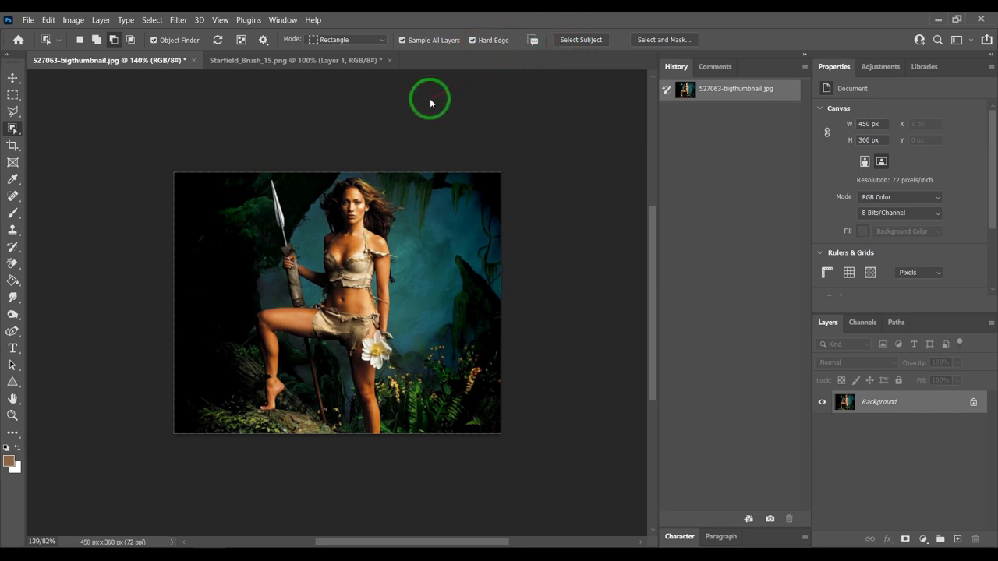
key("shift+w")
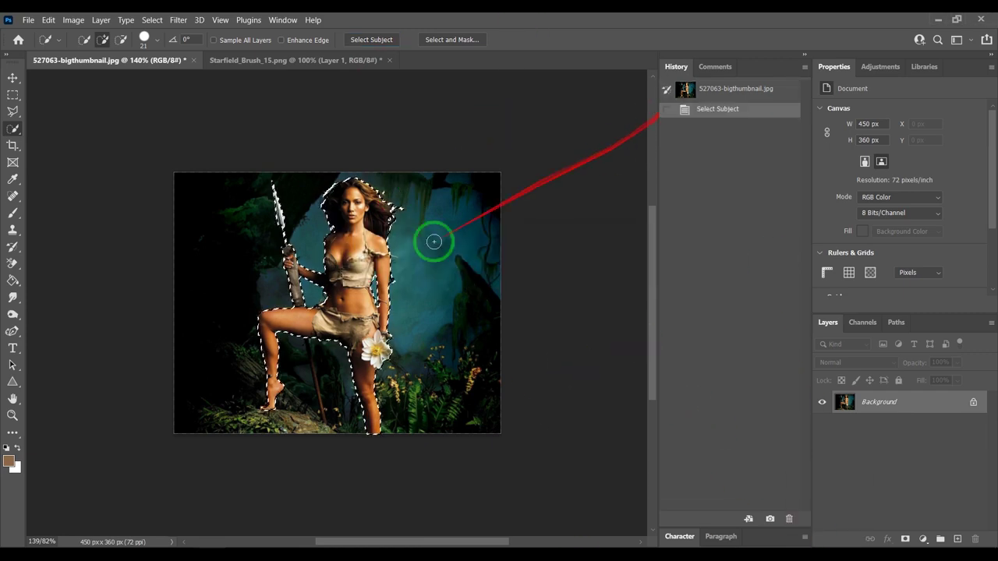
- In Select and Mask, preview the woman's selection in Onion Skin at 50% transparency
left_click(445, 40)
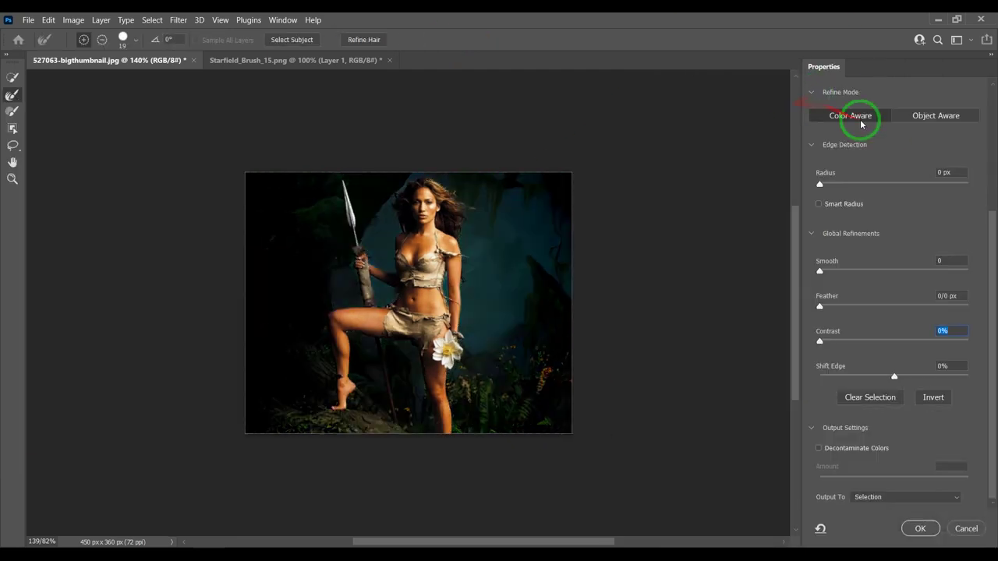
left_click(839, 119)
key("w")
scroll(885, 239, "up", 5)
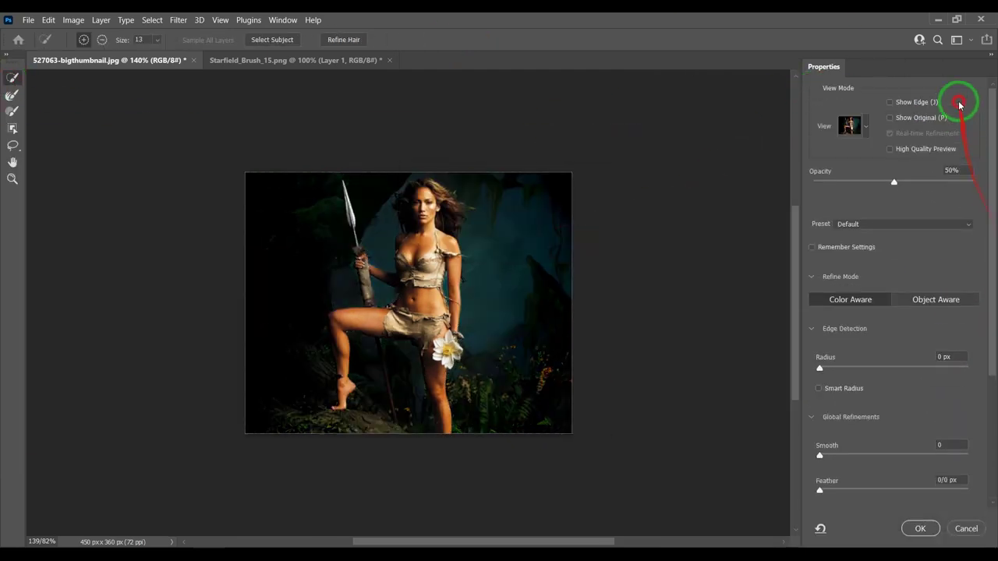
left_click(869, 129)
left_click(842, 158)
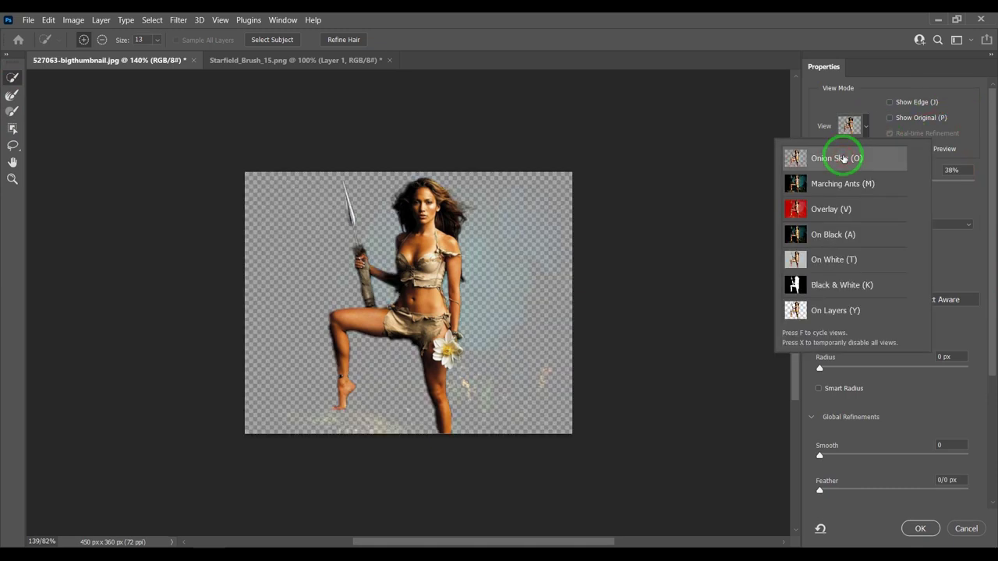
left_click(973, 181)
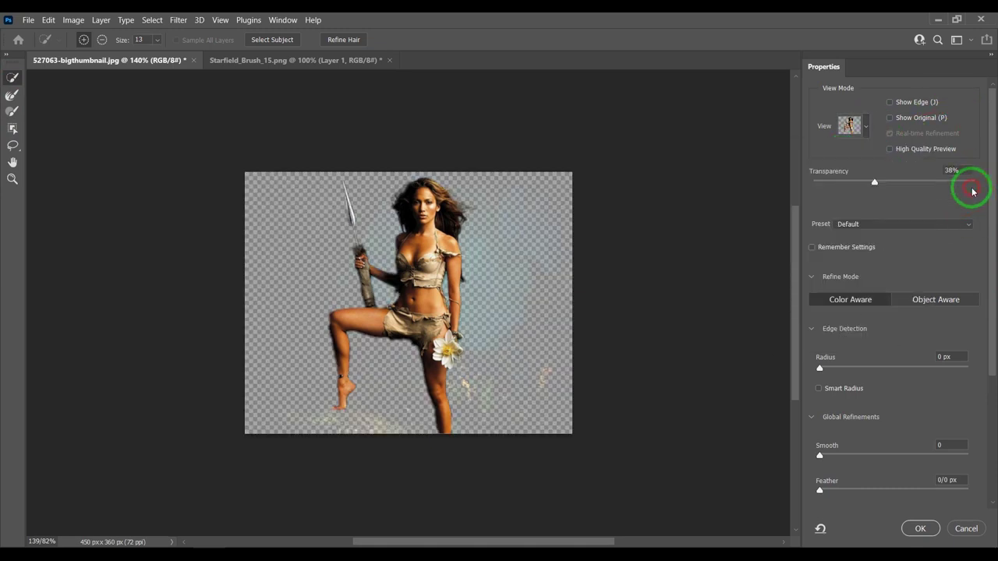
left_click_drag(873, 182, 895, 182)
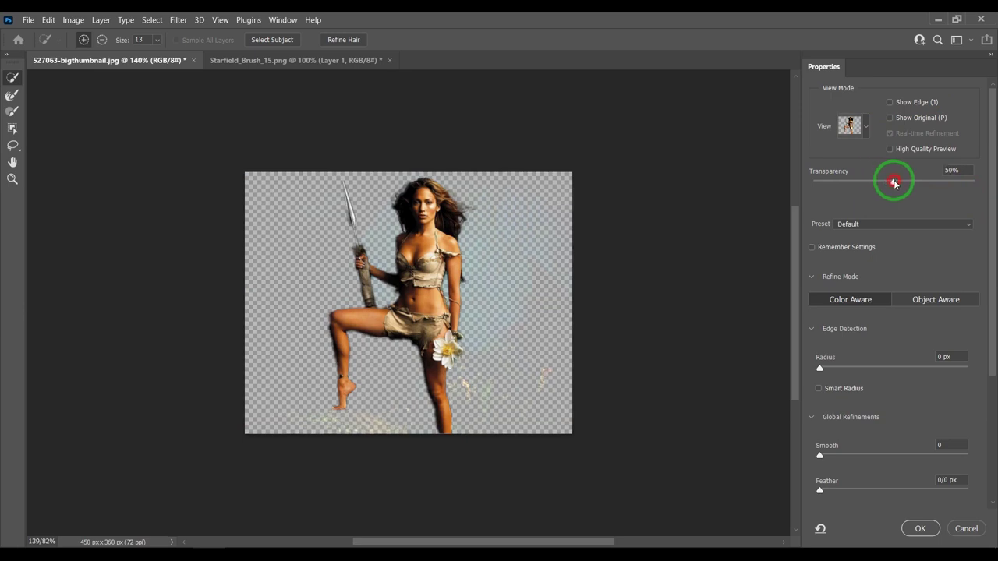
left_click(11, 94)
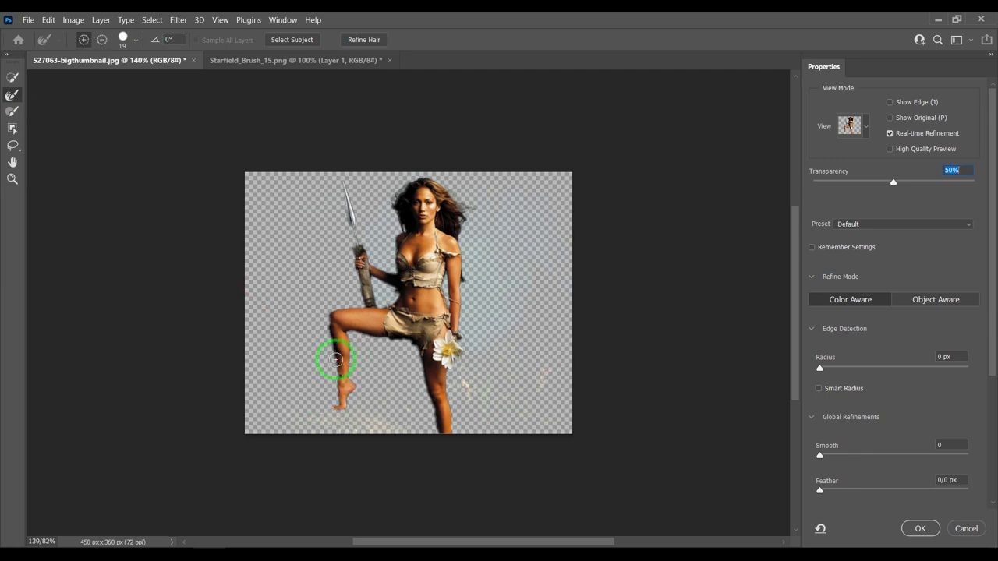
- Zoom into the lower leg, adding the foot and leg, and paint along the body
left_click(12, 178)
left_click(346, 368)
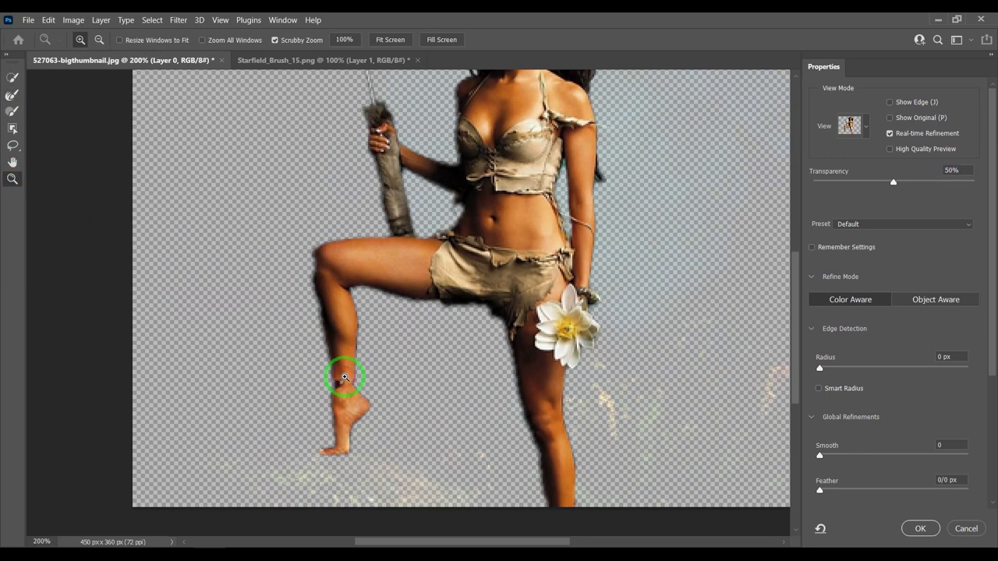
left_click(12, 77)
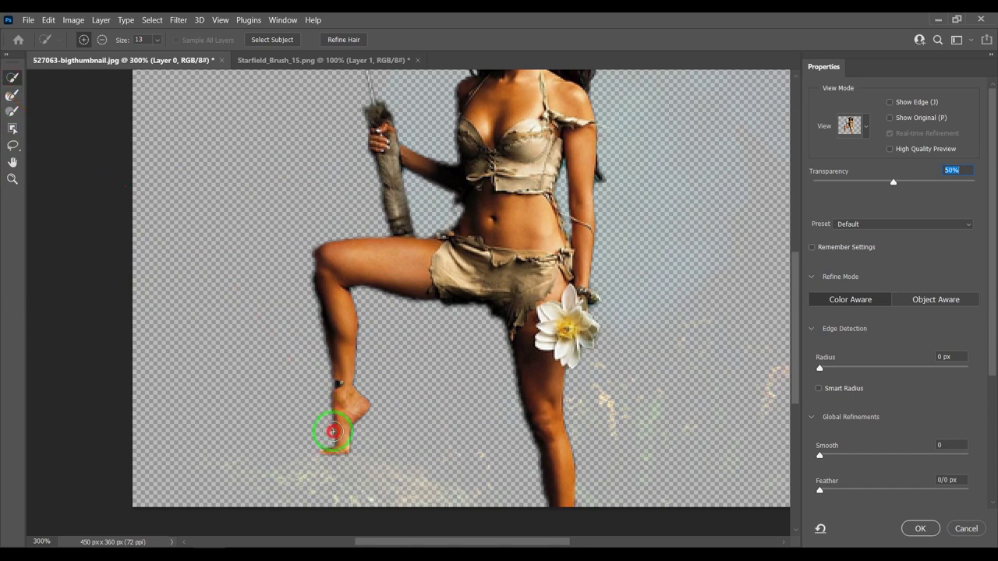
left_click_drag(334, 425, 330, 337)
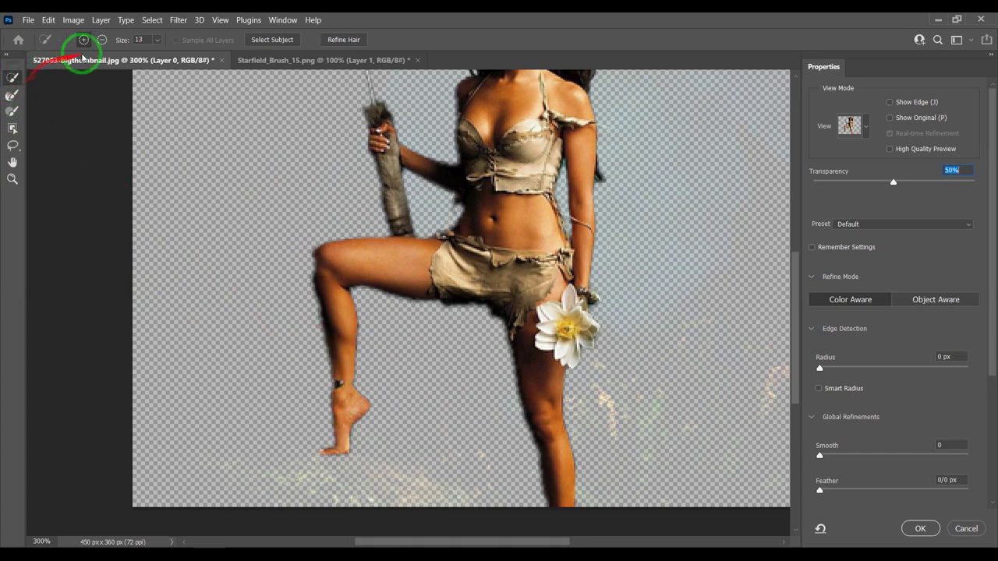
left_click(13, 94)
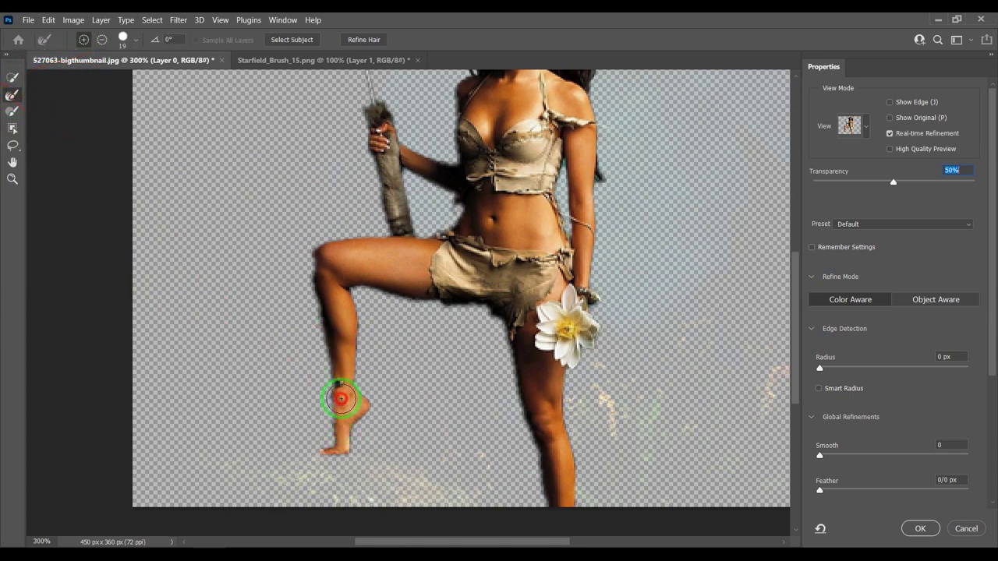
left_click(13, 111)
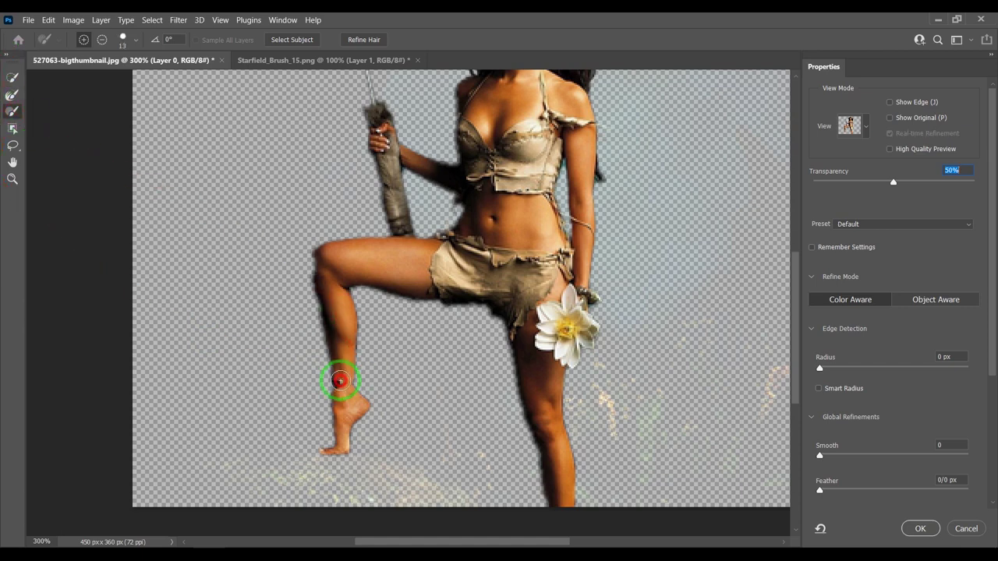
left_click_drag(397, 281, 464, 107)
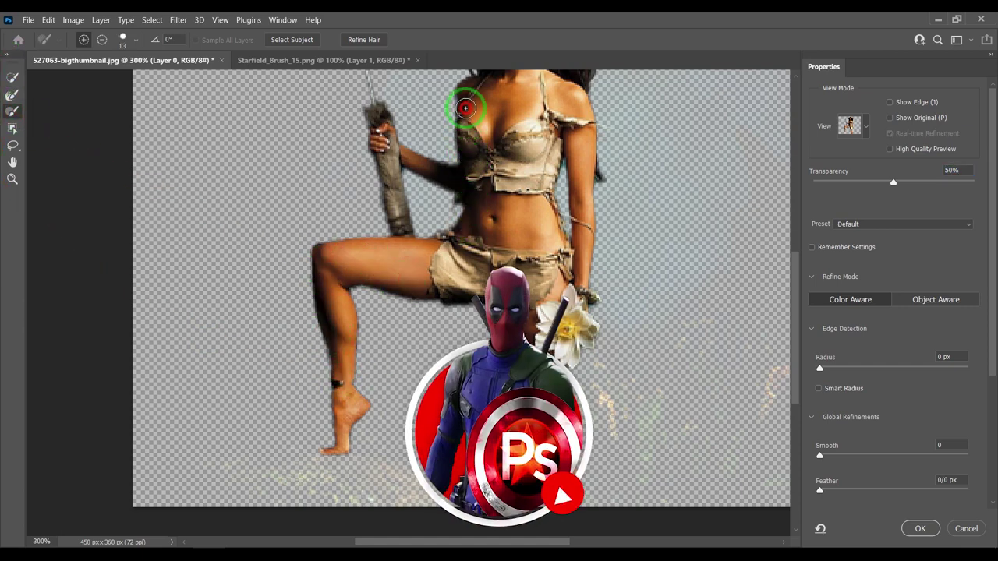
left_click_drag(465, 108, 796, 300)
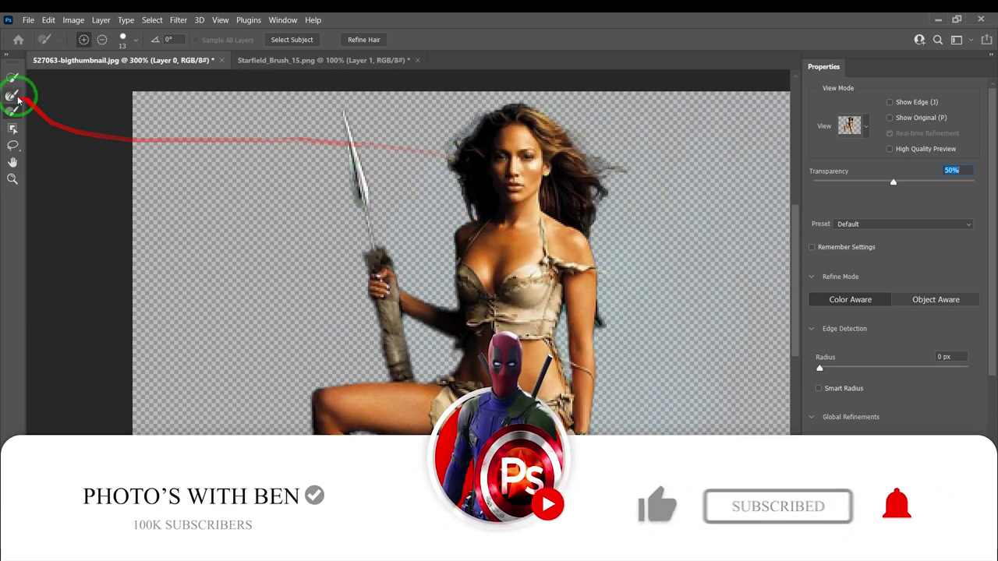
- Refine the edges of the hair, the right arm and the leg near the knee
left_click(12, 94)
mouse_move(466, 110)
left_mouse_down()
mouse_move(459, 119)
mouse_move(669, 167)
left_mouse_up()
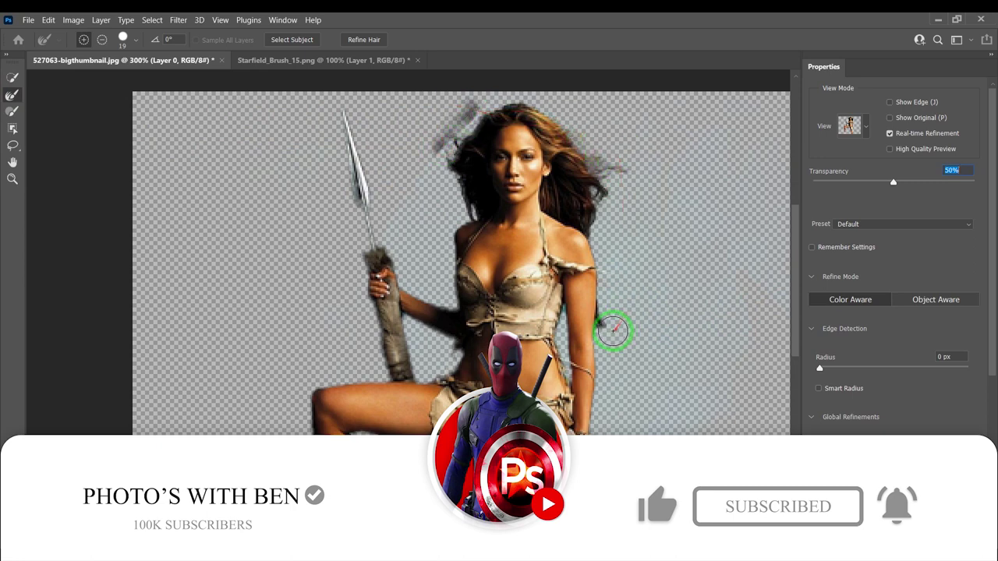
mouse_move(617, 350)
left_mouse_down()
mouse_move(605, 425)
mouse_move(479, 515)
left_mouse_up()
scroll(790, 312, "down", 5)
mouse_move(790, 349)
left_mouse_down()
mouse_move(552, 384)
mouse_move(592, 368)
left_mouse_up()
mouse_move(575, 322)
left_mouse_down()
mouse_move(582, 288)
mouse_move(592, 380)
left_mouse_up()
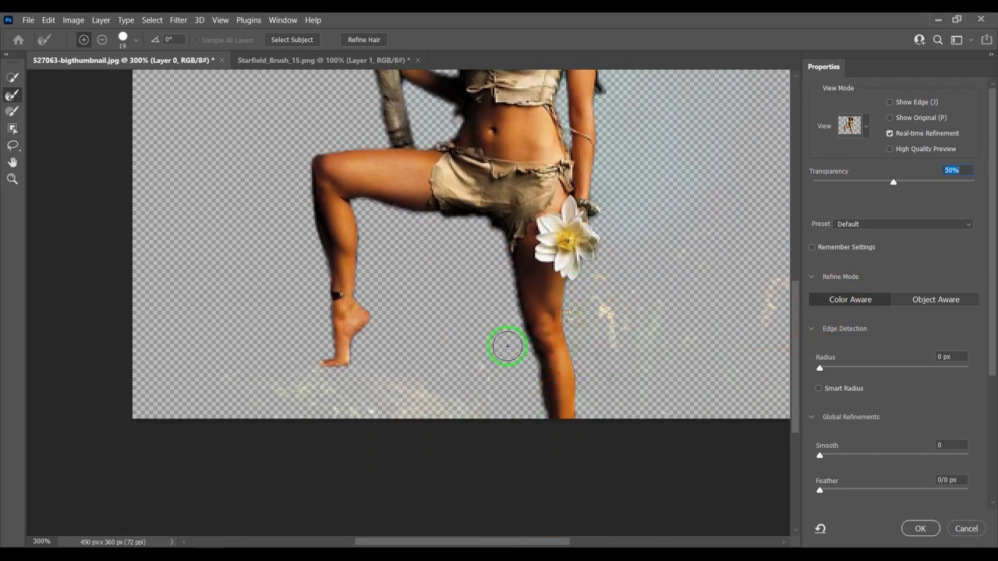
left_click(528, 374)
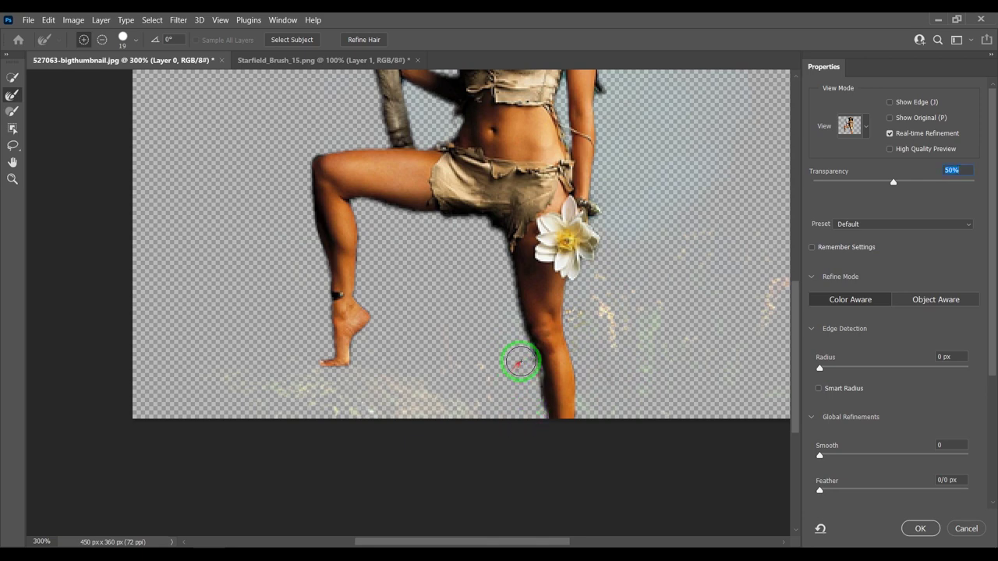
left_click_drag(517, 362, 502, 276)
- Brush the lower leg's edges back into the selection and clean its left side
left_click(11, 110)
left_click_drag(507, 367, 507, 428)
left_click_drag(546, 387, 547, 340)
left_click(102, 39)
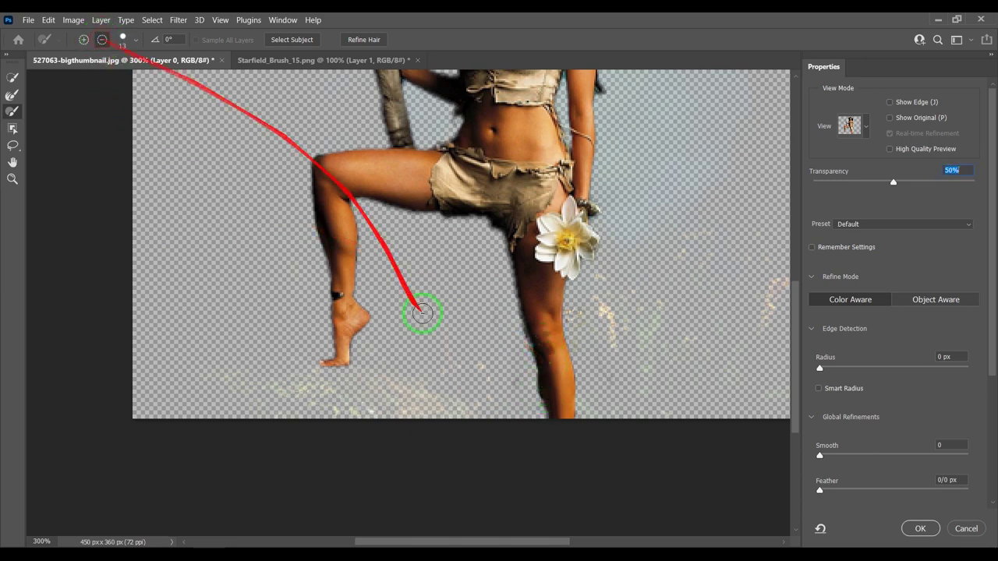
- Subtract leftover background along the lower leg, thigh and the gap under the shorts
mouse_move(509, 305)
left_mouse_down()
mouse_move(522, 408)
mouse_move(520, 362)
left_mouse_up()
left_click_drag(506, 292, 501, 265)
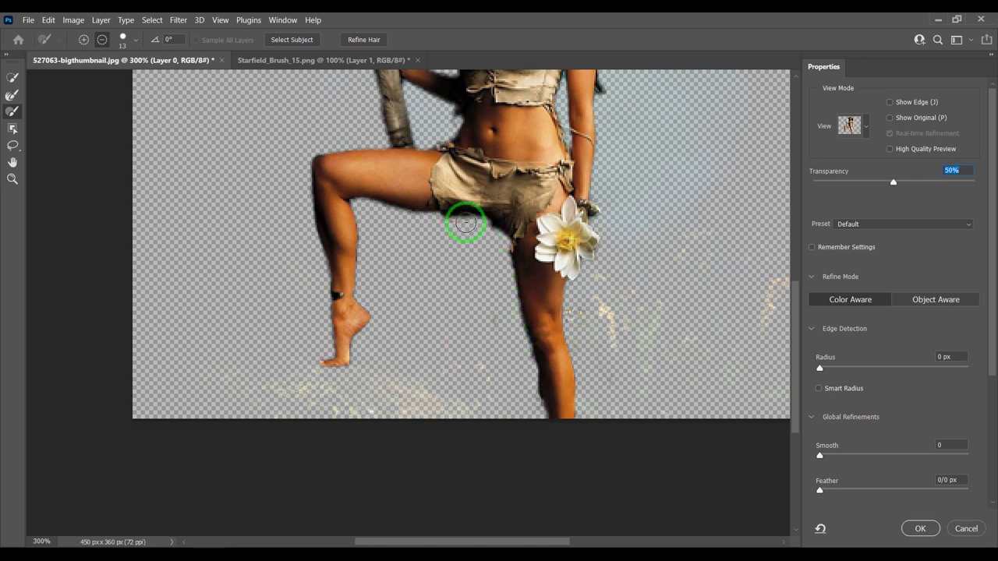
mouse_move(471, 223)
left_mouse_down()
mouse_move(457, 267)
mouse_move(430, 225)
left_mouse_up()
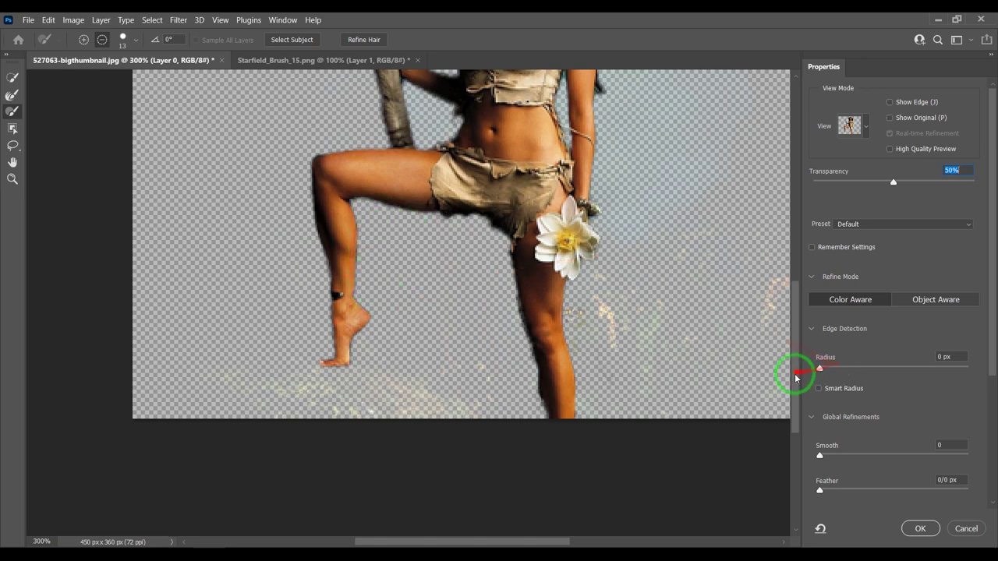
left_click_drag(795, 372, 796, 272)
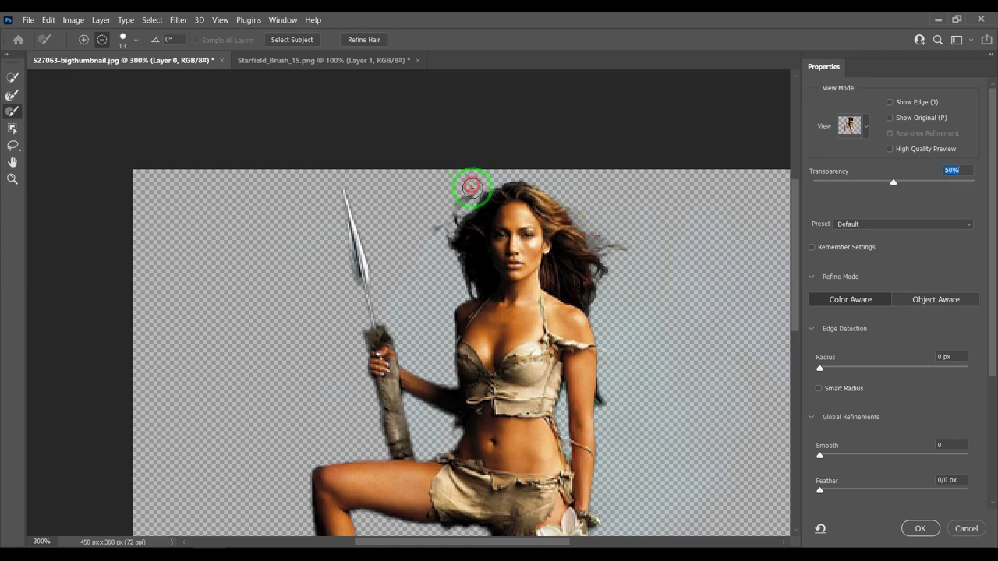
- Subtract stray background along the hair, the right arm and the fur
left_click_drag(457, 201, 428, 226)
left_click_drag(639, 234, 604, 442)
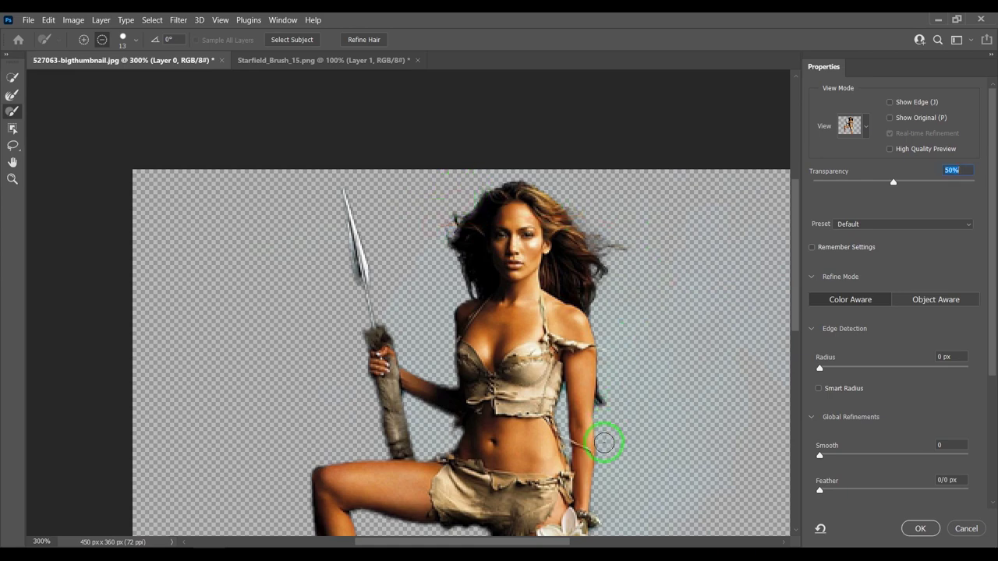
left_click_drag(385, 436, 343, 427)
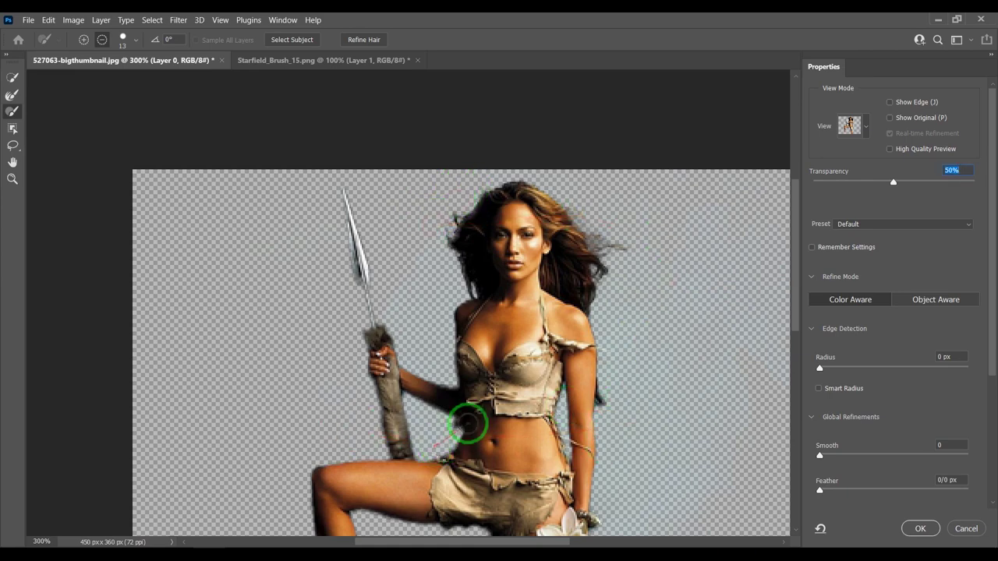
scroll(993, 245, "down", 1)
scroll(987, 273, "up", 1)
left_click(867, 127)
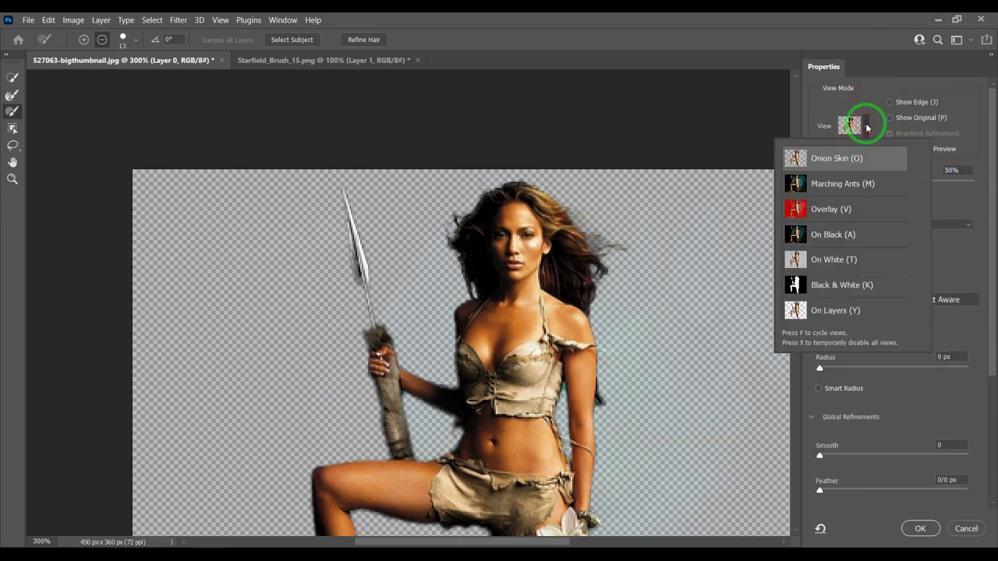
- Preview the cutout in On Black view and review the refinement settings
left_click(829, 242)
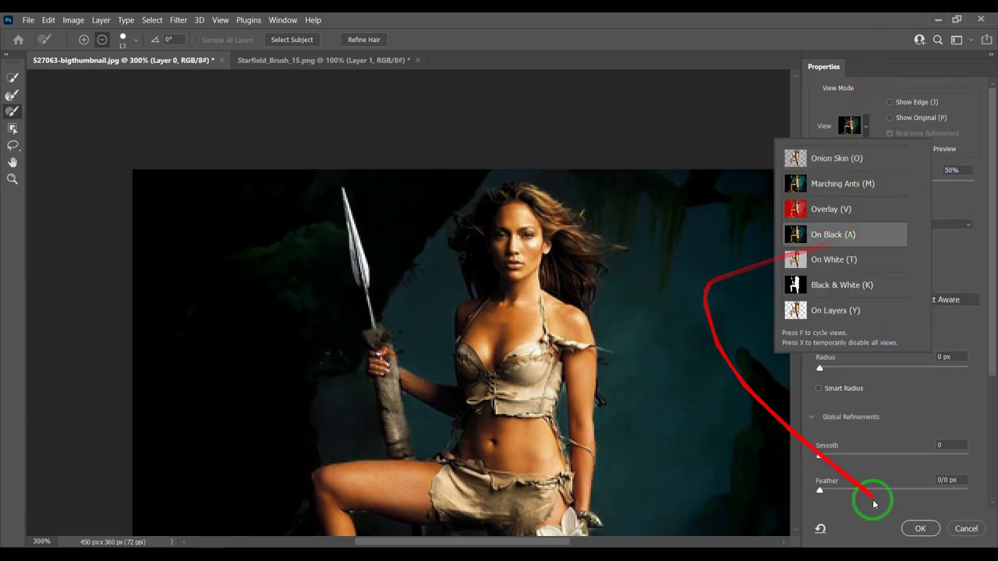
left_click(995, 376)
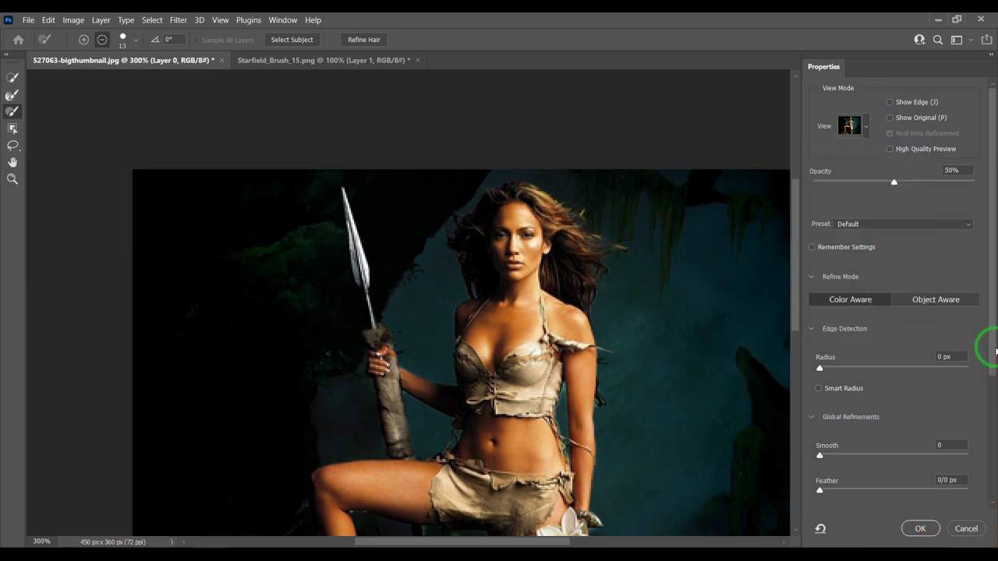
left_click_drag(996, 352, 823, 341)
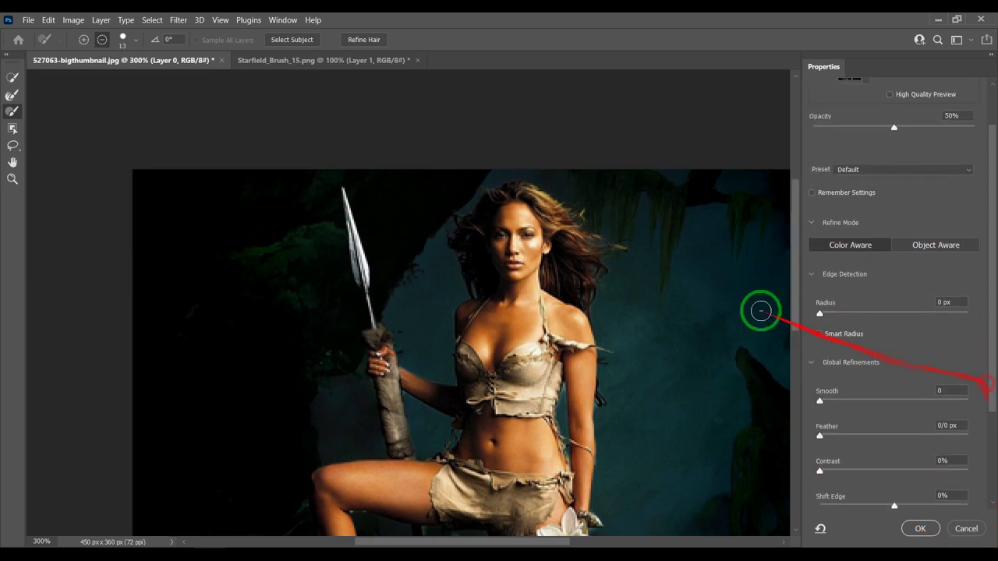
scroll(788, 296, "down", 2)
scroll(784, 359, "down", 3)
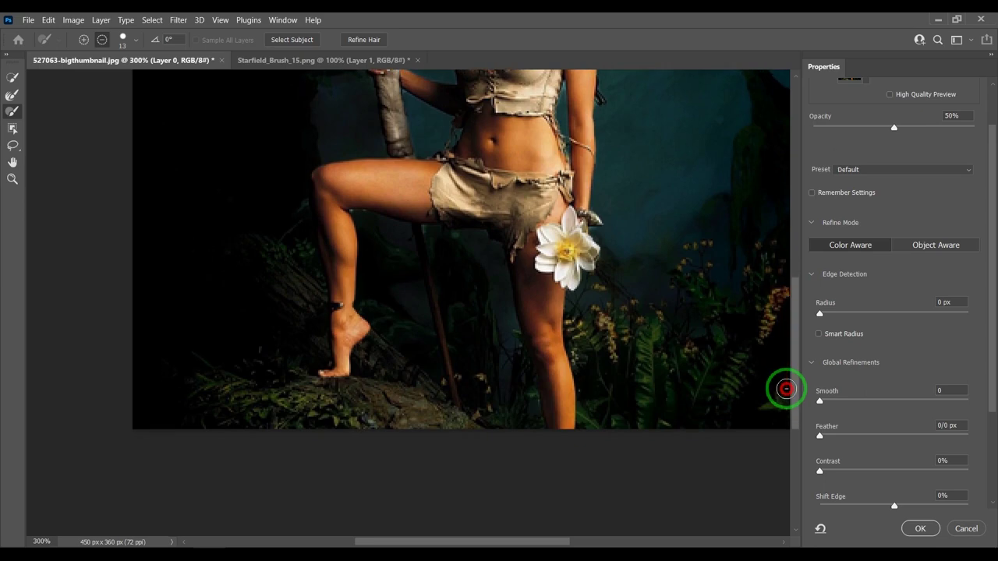
scroll(785, 383, "up", 1)
scroll(785, 351, "up", 2)
scroll(787, 321, "up", 1)
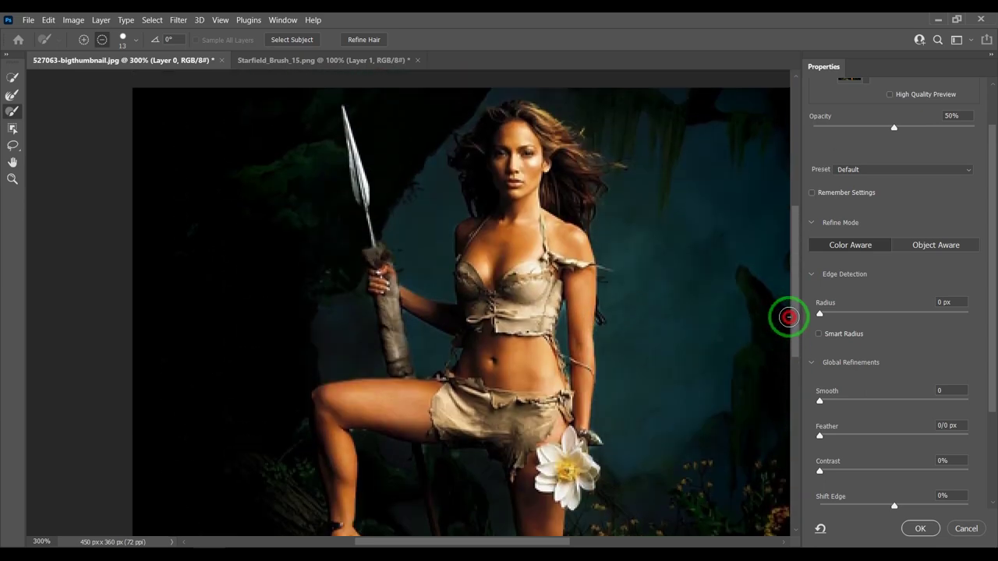
scroll(791, 289, "up", 2)
scroll(795, 304, "down", 3)
scroll(795, 335, "down", 2)
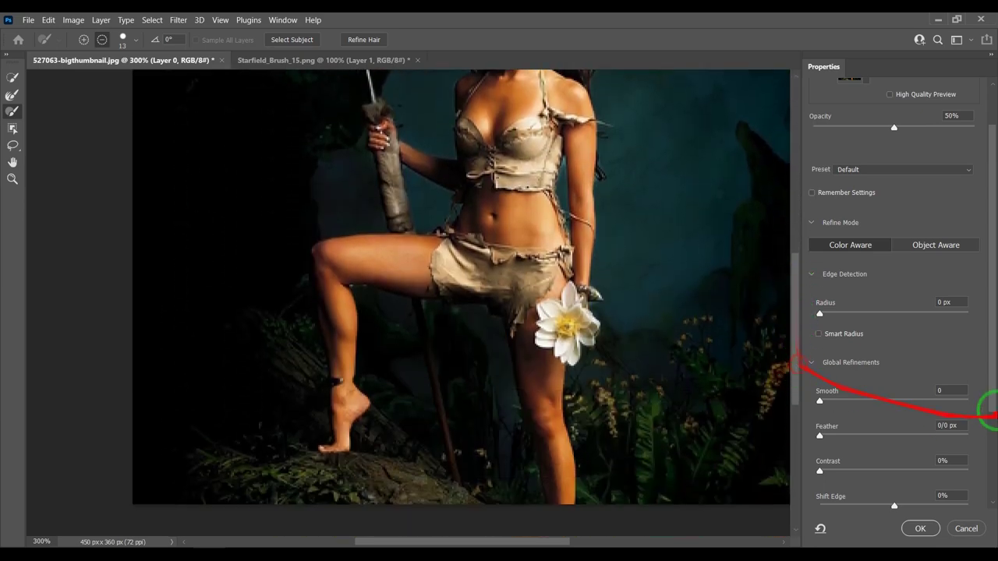
left_click_drag(988, 356, 988, 453)
- Set edge Contrast to 0% and output to a New Layer with Layer Mask
left_click(979, 503)
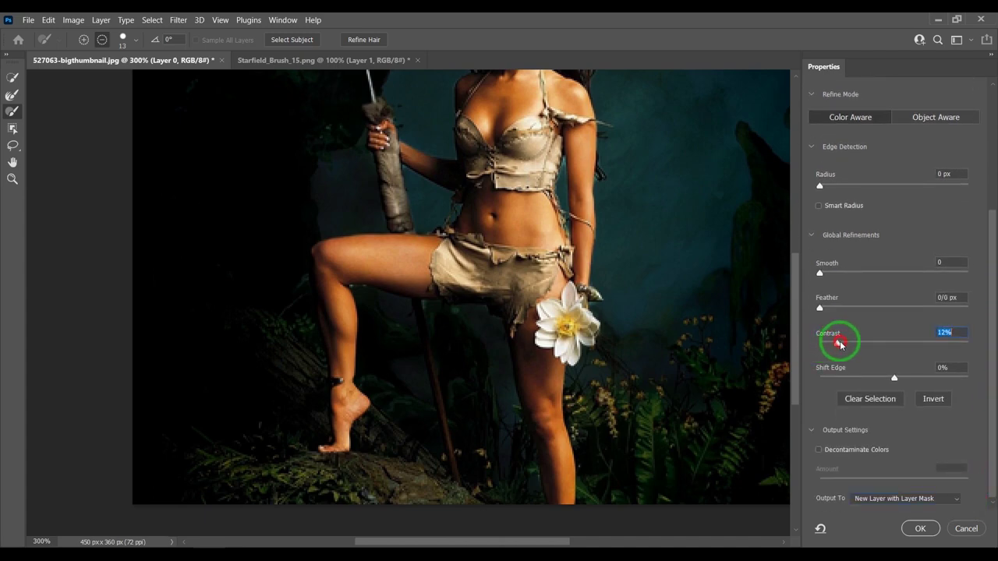
left_click_drag(843, 346, 819, 343)
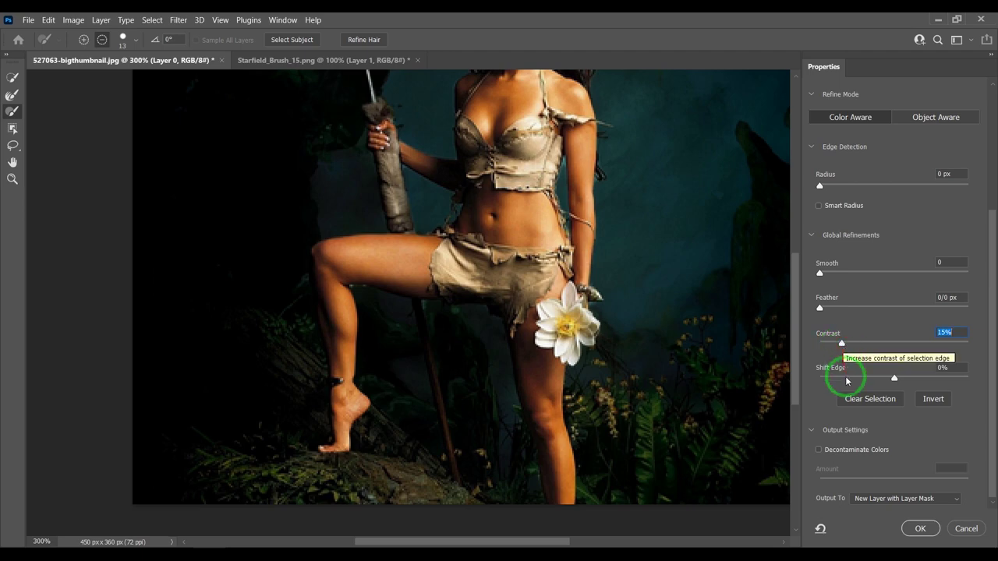
left_click(938, 499)
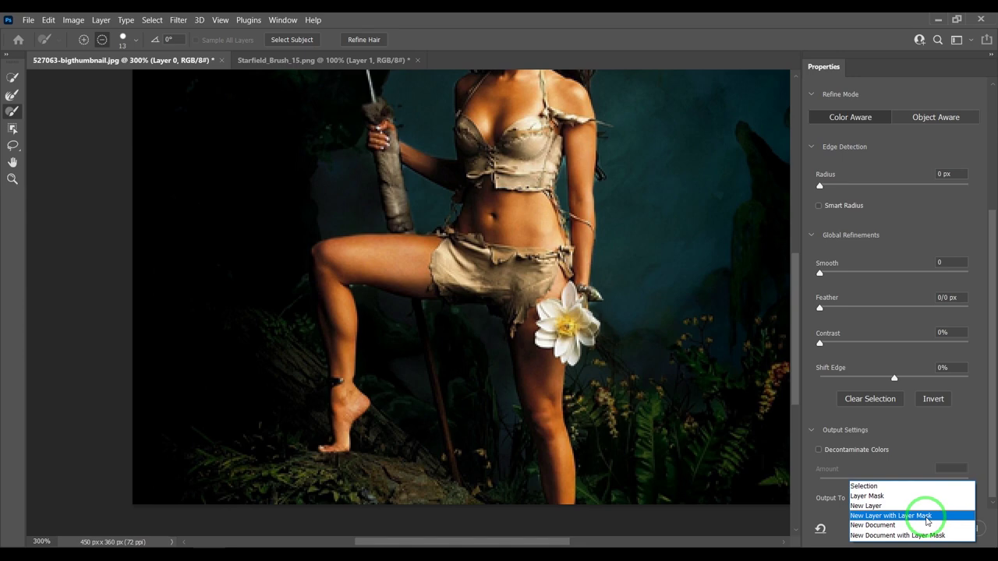
left_click(927, 517)
left_click(921, 529)
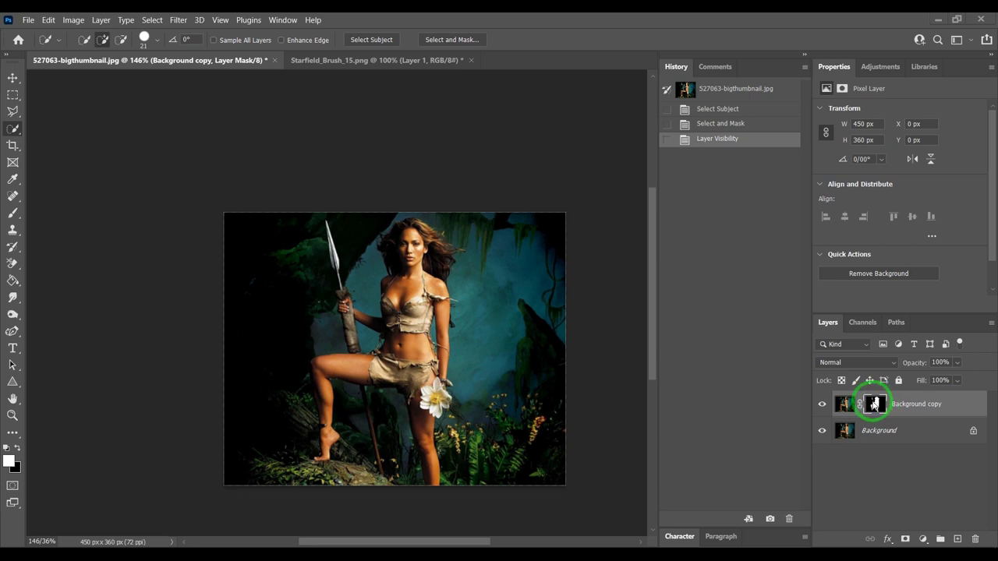
- Load the Background copy mask as a selection and zoom in with Polygonal Lasso
left_click(875, 404, "ctrl")
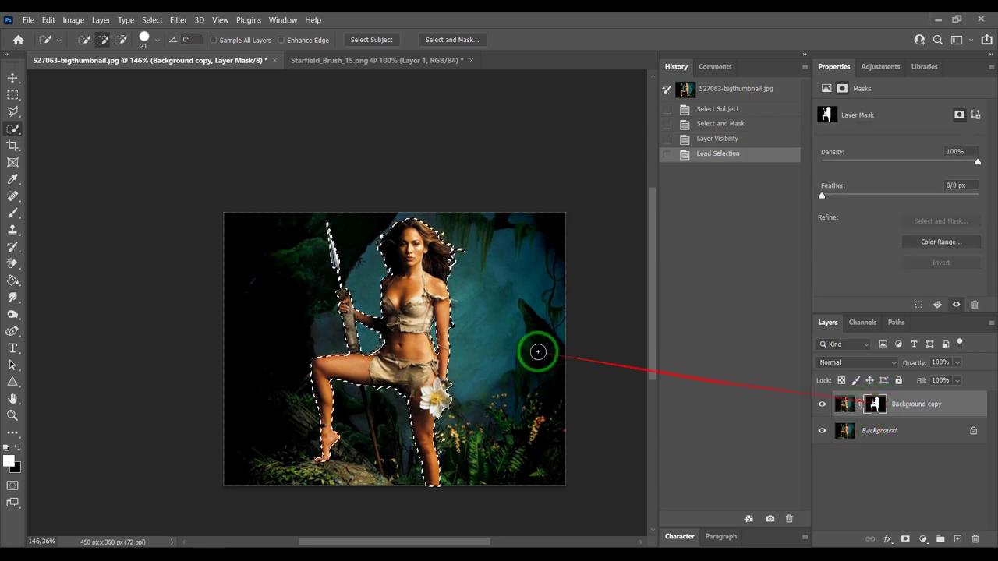
left_click(13, 110)
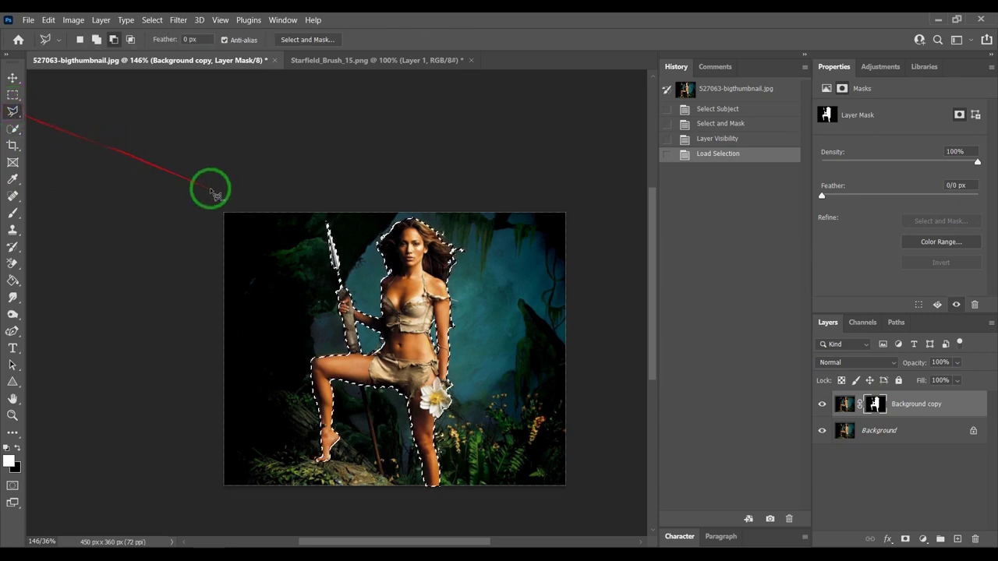
scroll(365, 278, "up", 3)
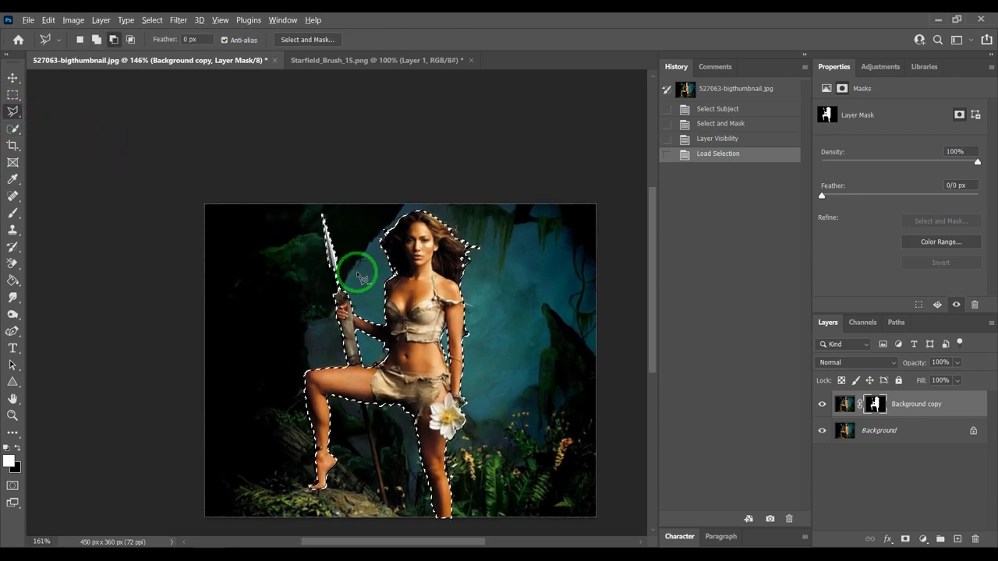
scroll(357, 277, "up", 1)
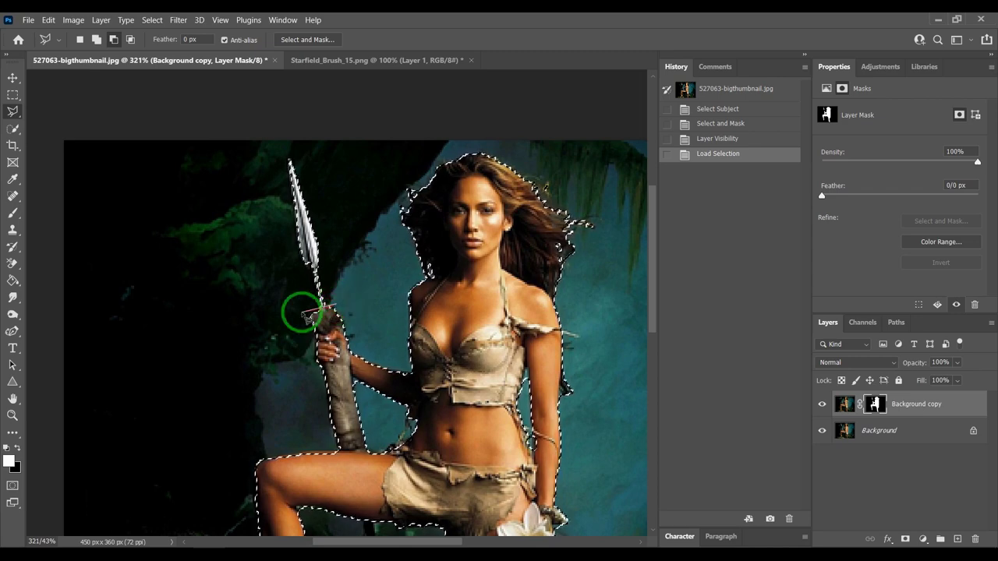
- Draw a polygonal outline so only the spear remains selected
left_click(334, 307)
left_click(252, 345)
left_click(160, 329)
left_click(363, 446)
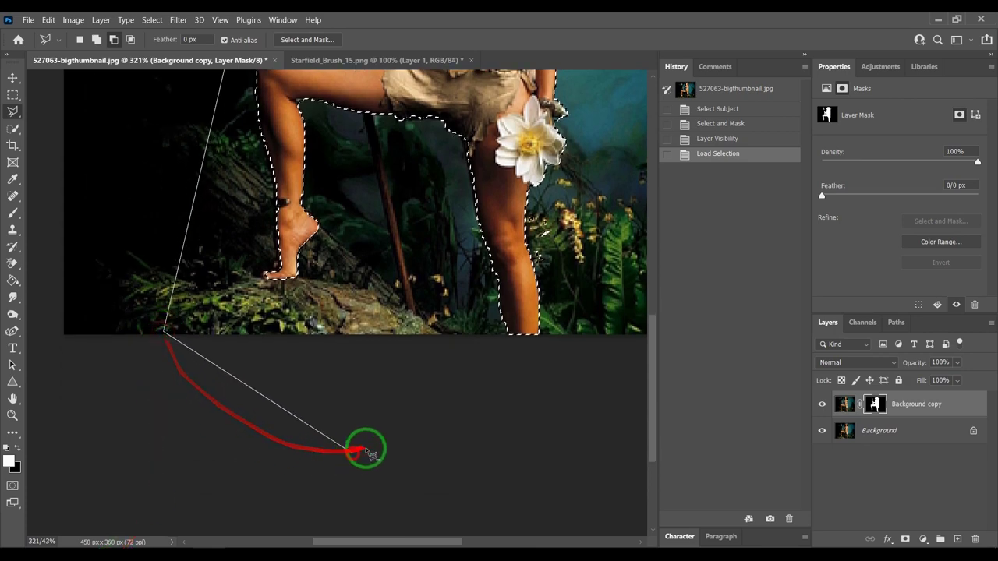
left_click(713, 394)
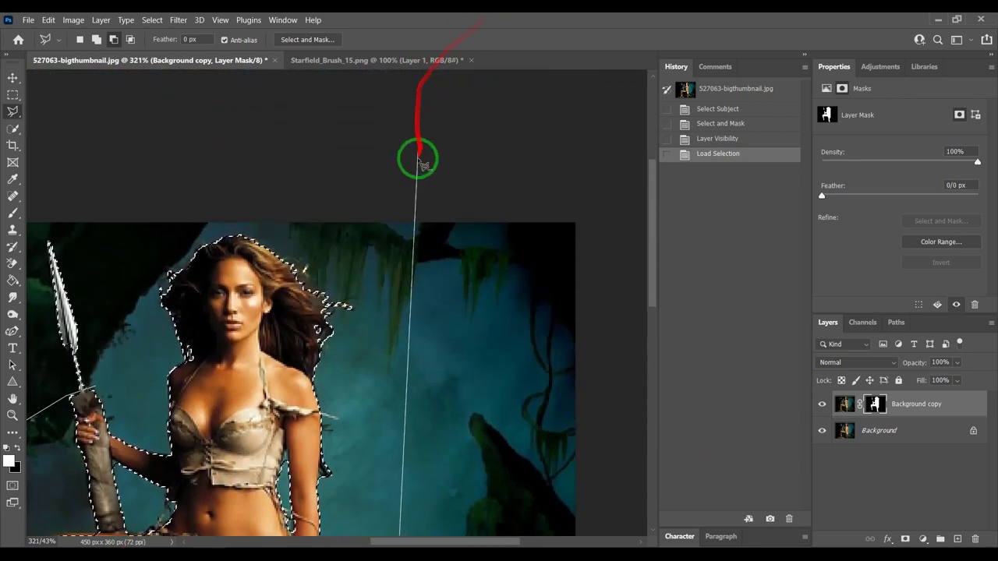
left_click(420, 171)
left_click(257, 167)
left_click(140, 196)
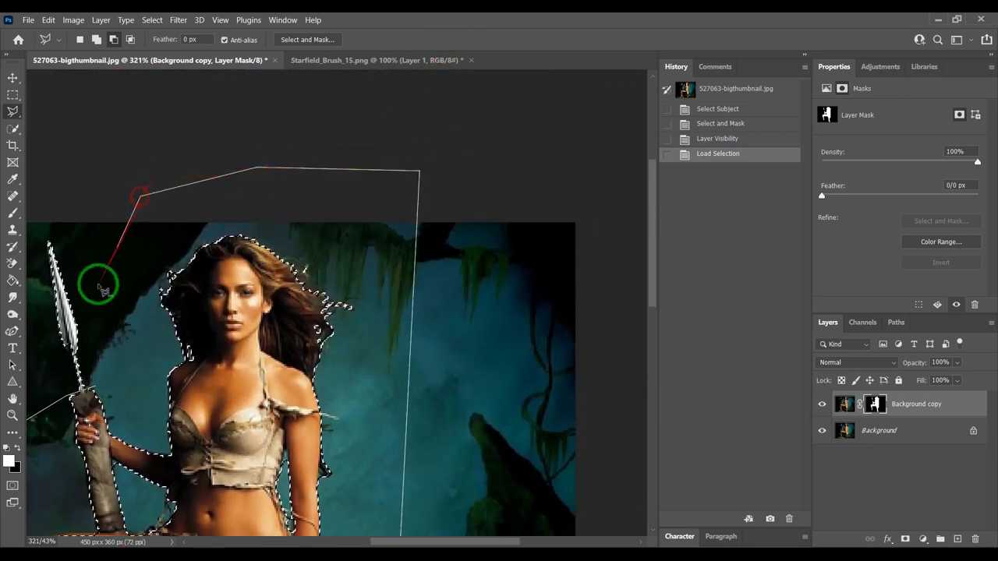
double_click(113, 377)
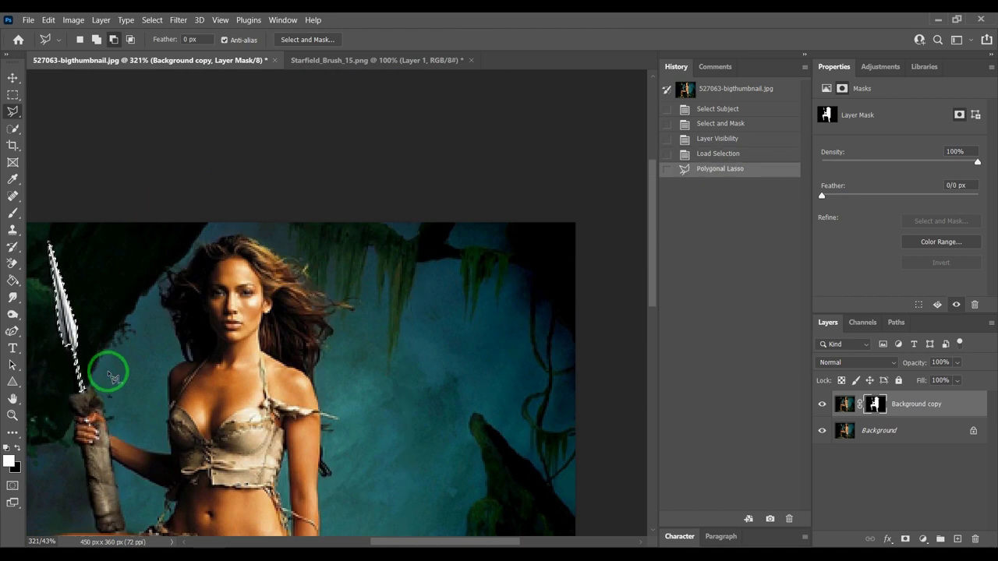
- Copy the spear to Layer 1 and place it inside Group 1
left_click(845, 404)
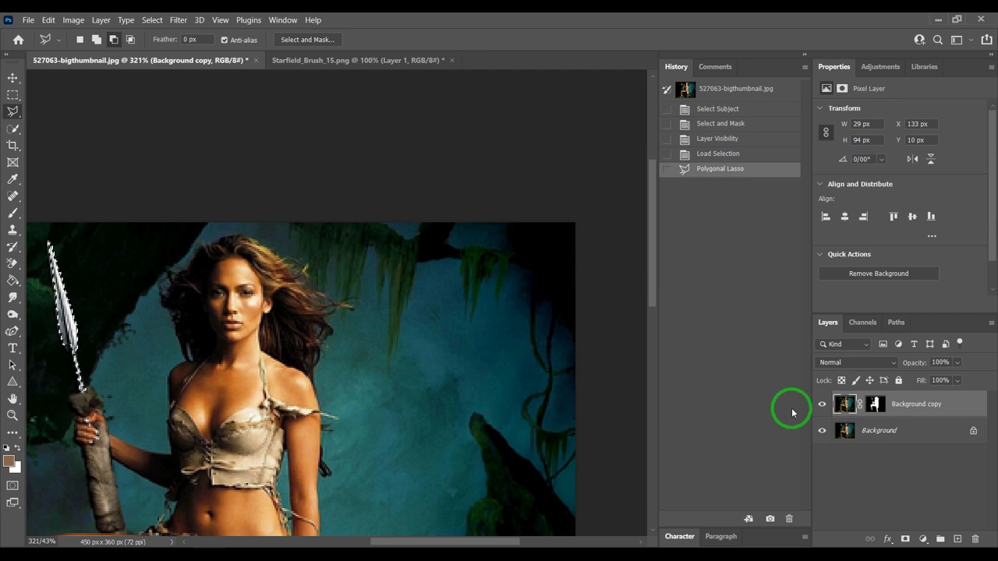
key("ctrl+j")
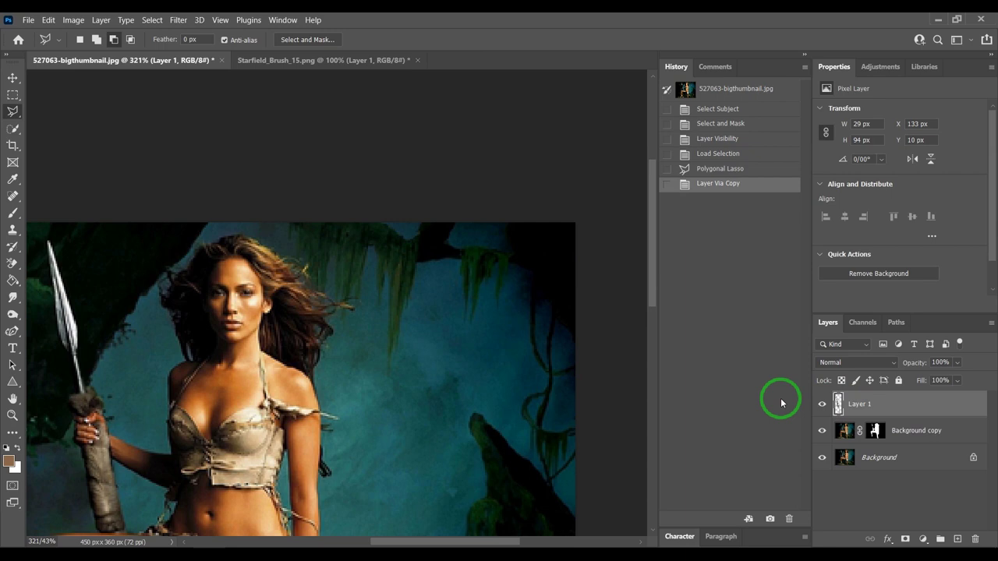
key("ctrl+g")
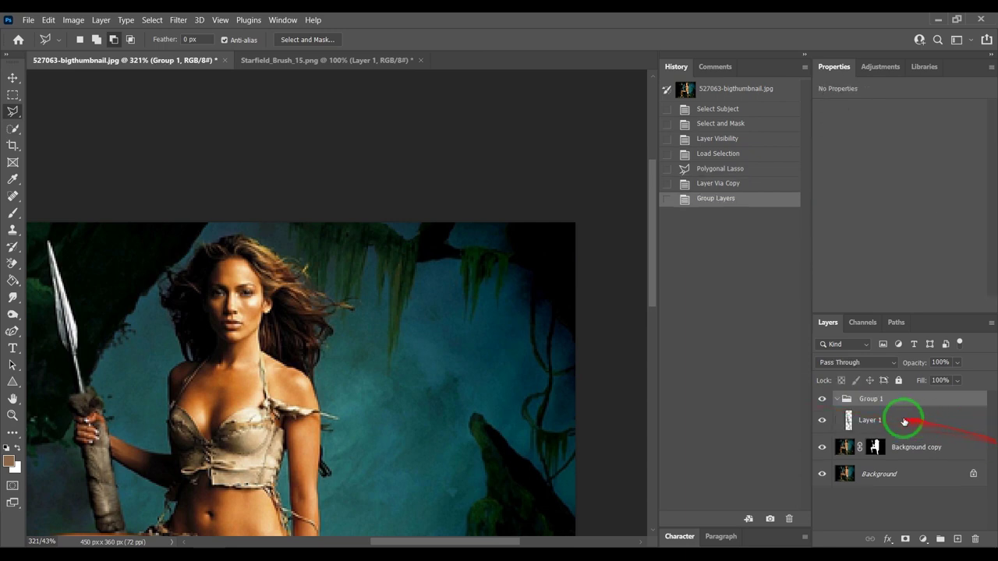
left_click(836, 400)
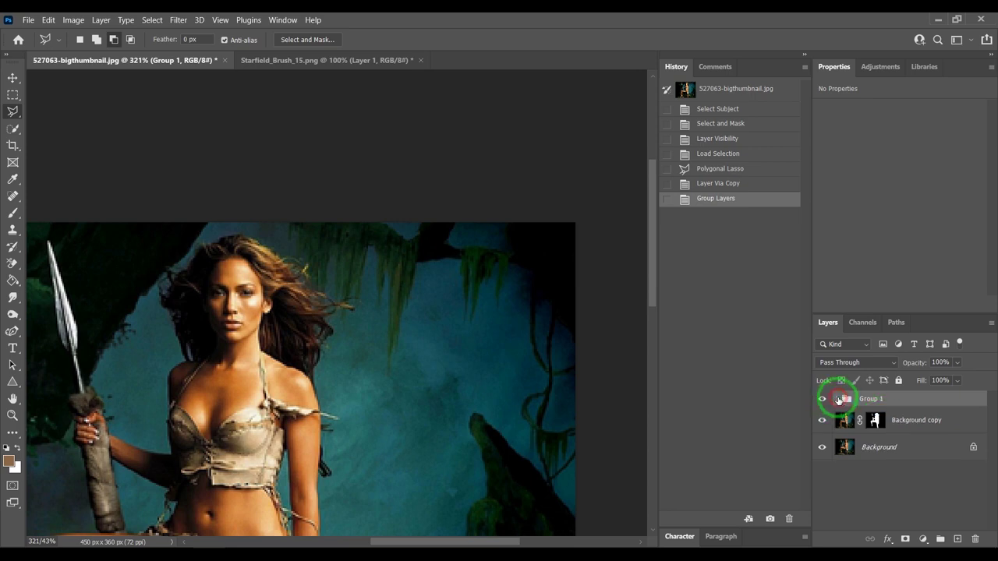
left_click(837, 399)
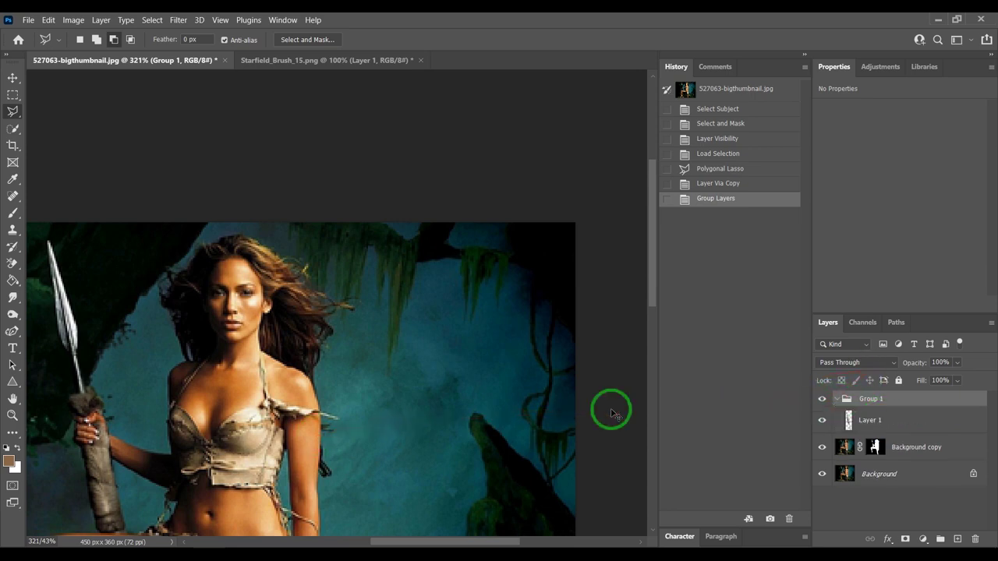
scroll(627, 403, "down", 2)
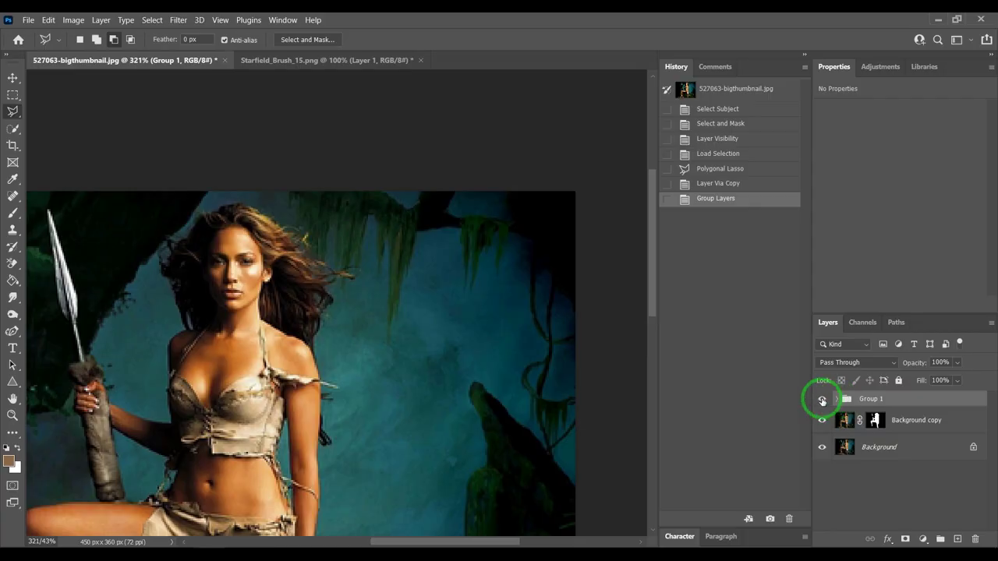
- Hide Group 1 and add a Moonlight.3DL Color Lookup layer above Background
left_click(822, 399)
left_click(881, 448)
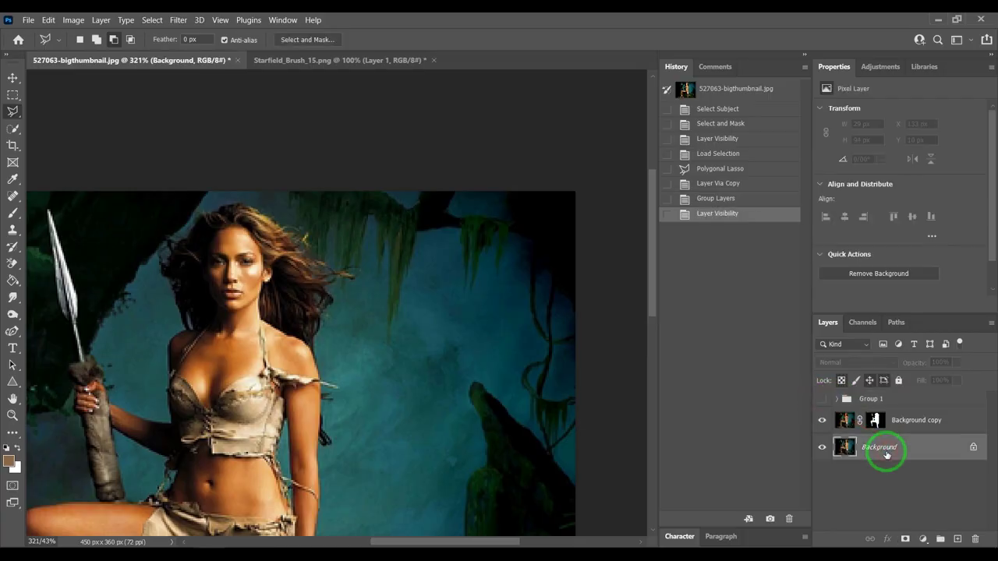
left_click(923, 538)
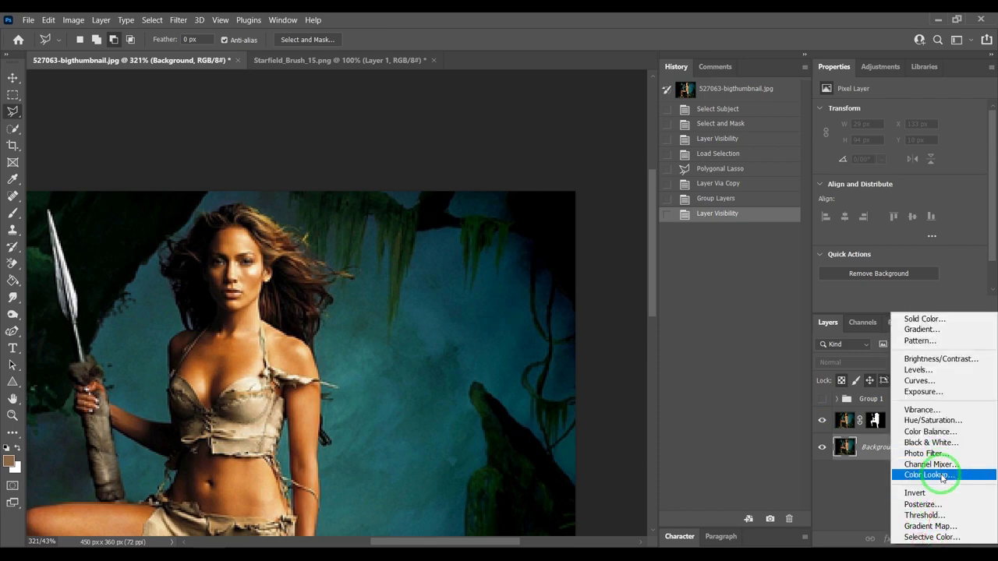
left_click(941, 481)
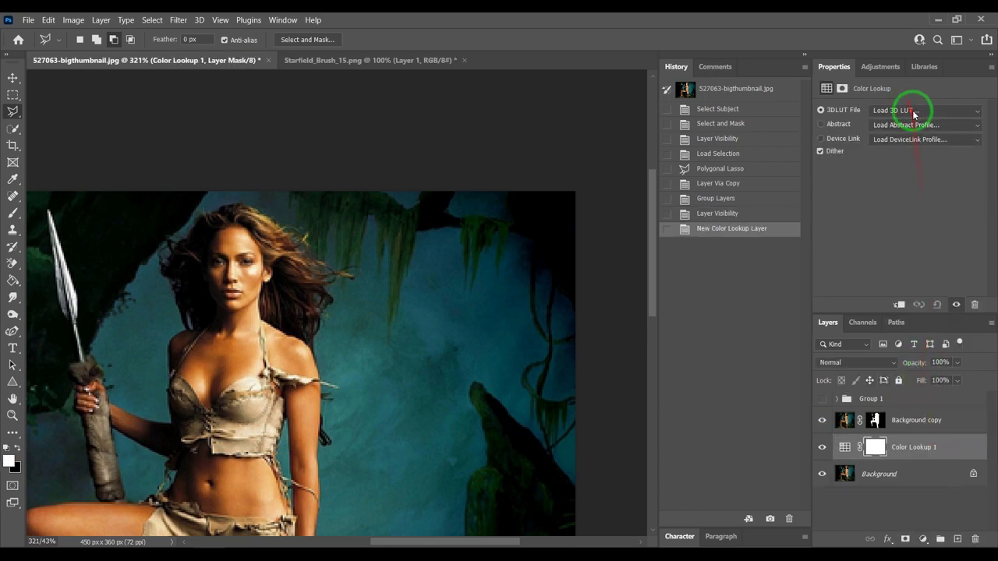
left_click(914, 112)
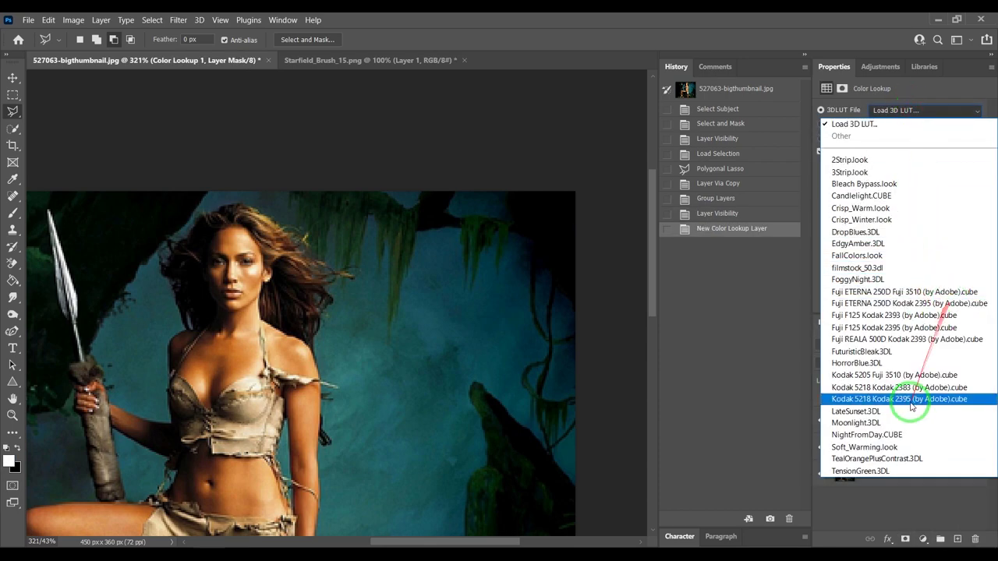
left_click(879, 423)
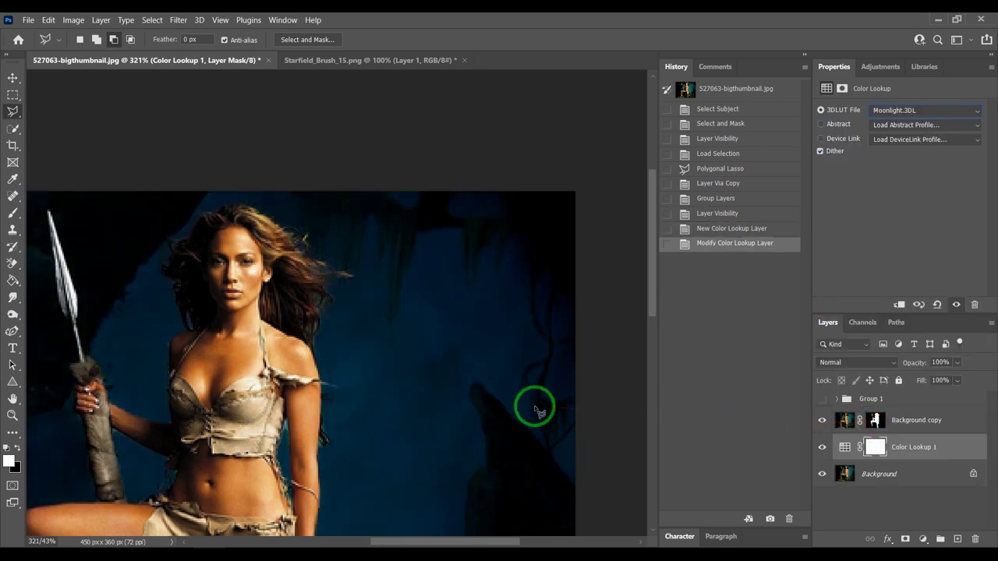
left_click(923, 539)
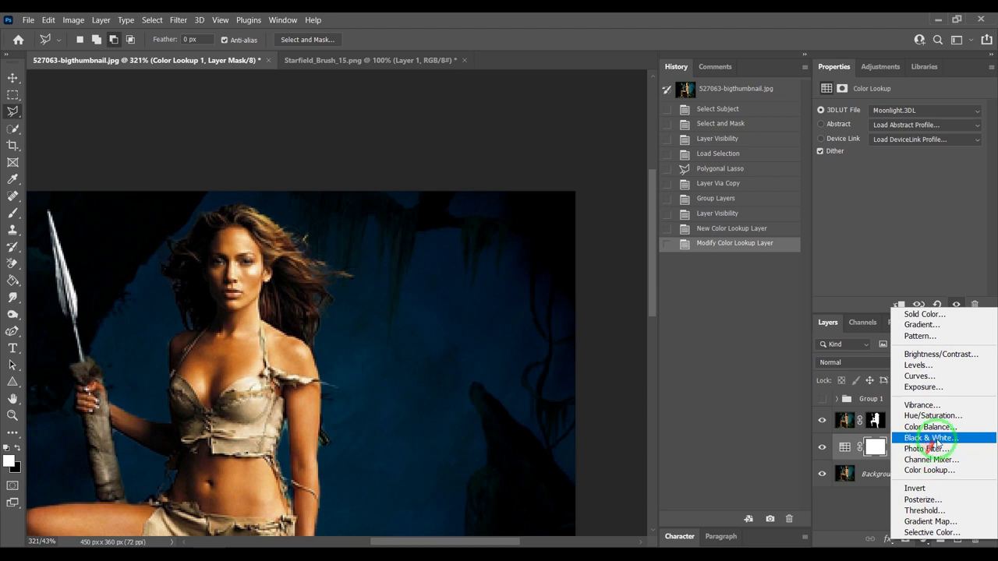
- Add a Black & White adjustment layer and lower its opacity to about 36%
left_click(925, 440)
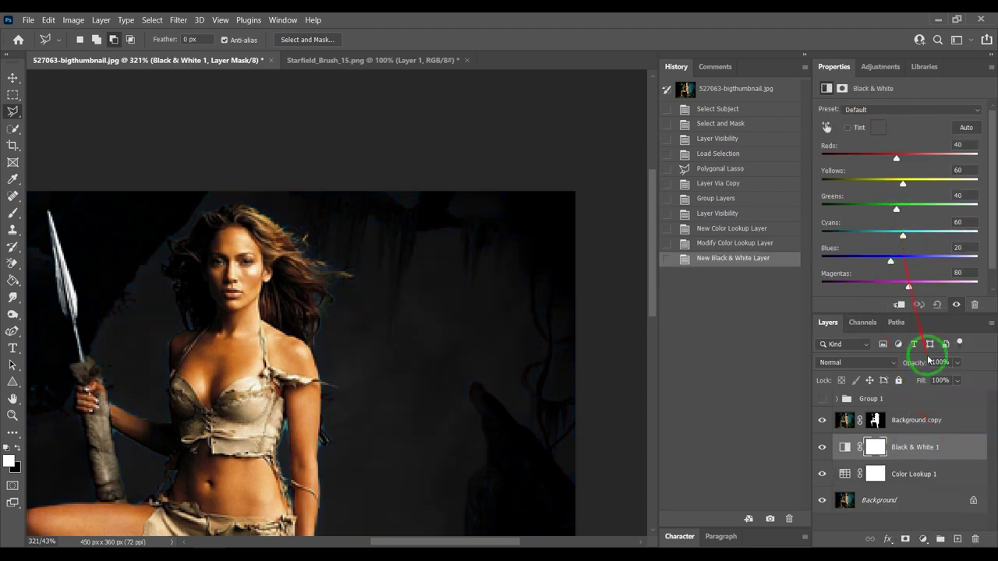
left_click(956, 364)
mouse_move(956, 378)
left_mouse_down()
mouse_move(933, 378)
mouse_move(942, 378)
left_mouse_up()
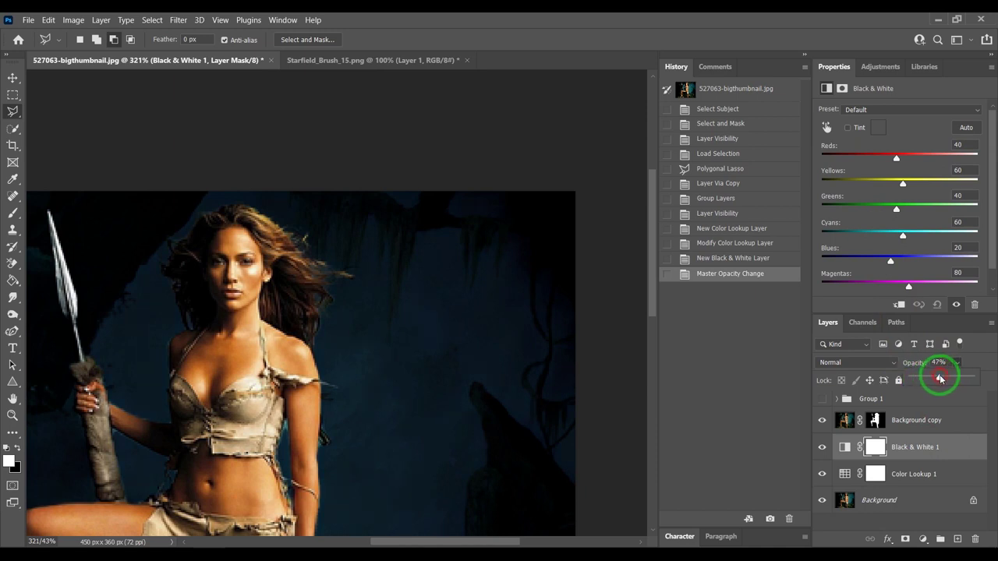
scroll(468, 363, "down", 2)
scroll(415, 334, "down", 2)
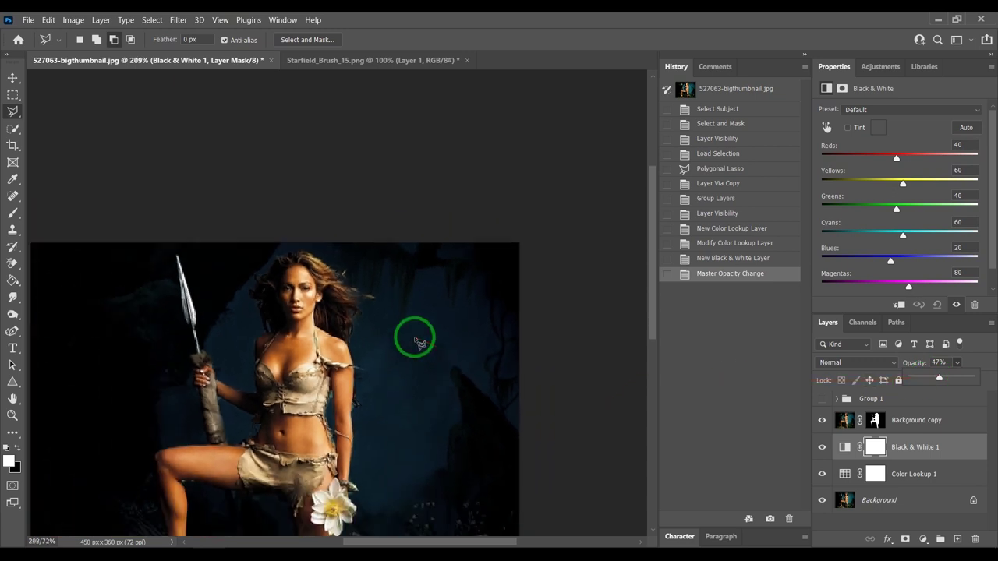
scroll(414, 336, "down", 1)
left_click_drag(929, 380, 934, 380)
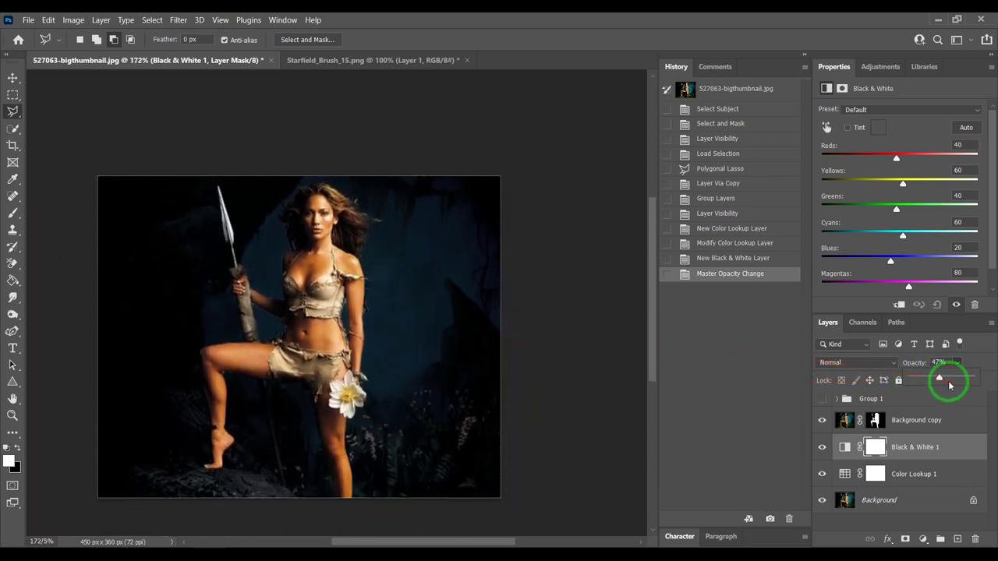
- Compare the Black & White effect, settle it at 34% opacity, and show Group 1
left_click(822, 447)
left_click(823, 447)
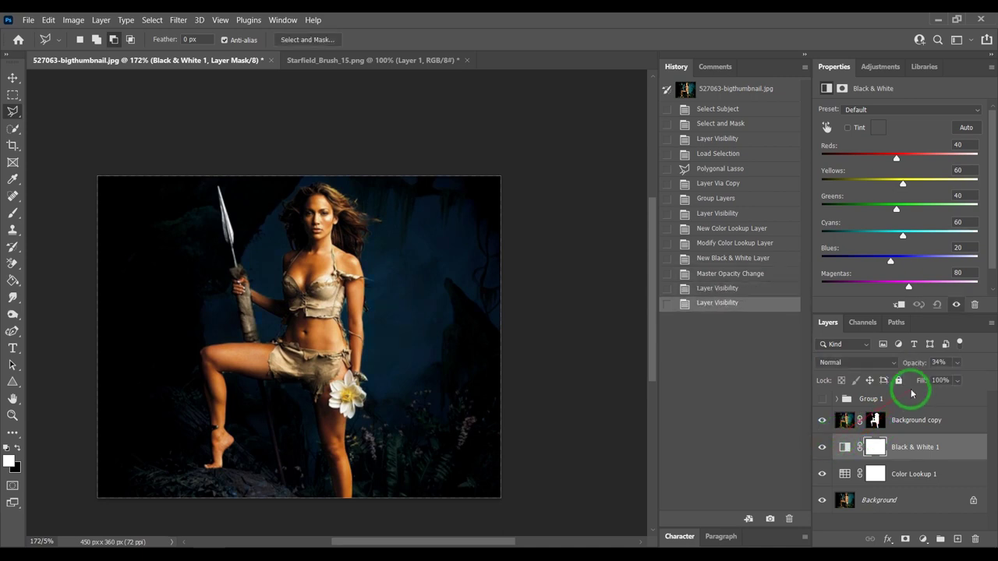
left_click_drag(957, 363, 964, 379)
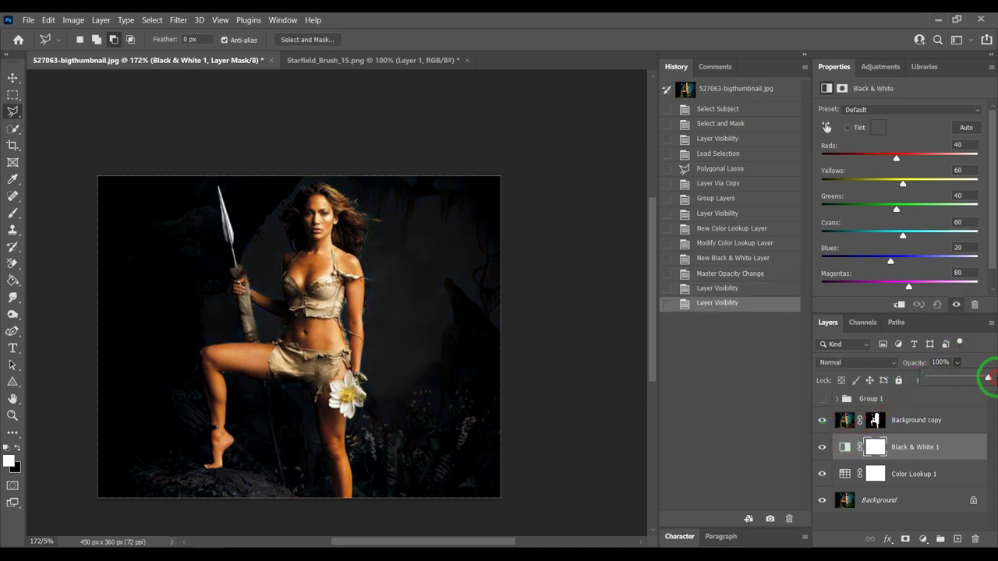
mouse_move(989, 377)
left_mouse_down()
mouse_move(938, 381)
mouse_move(956, 379)
left_mouse_up()
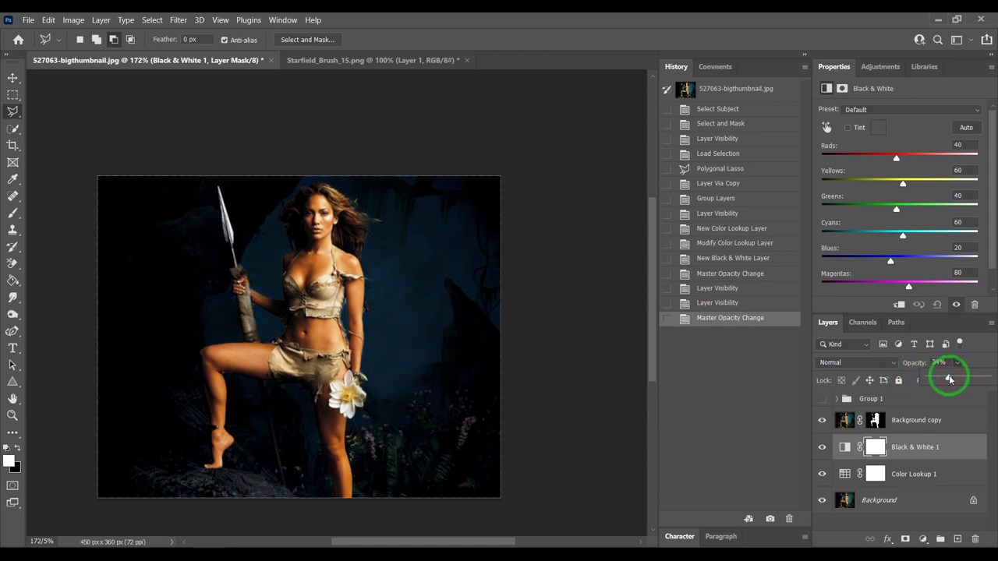
left_click(867, 399)
left_click(822, 399)
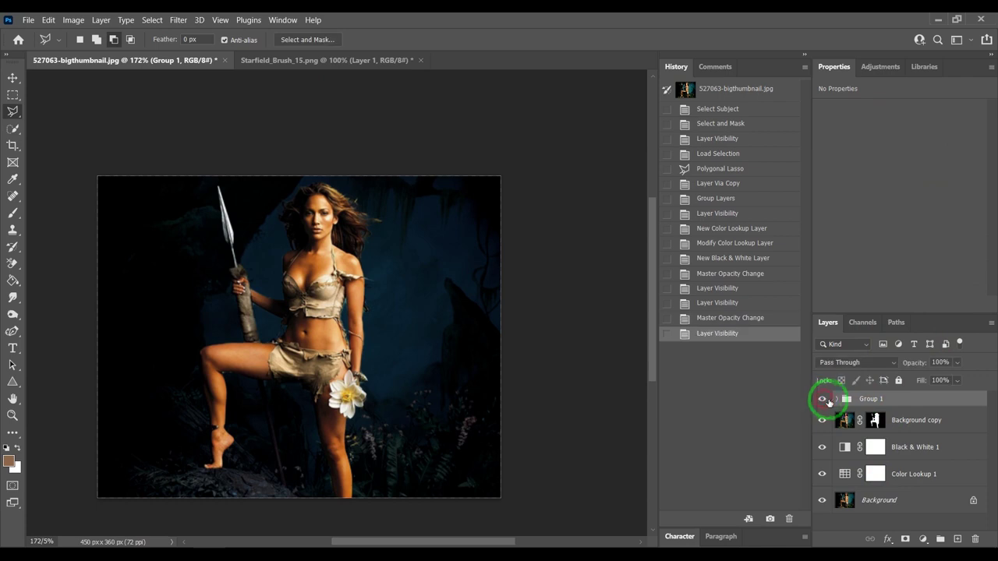
- Convert Layer 1 to a smart object and duplicate it as Layer 1 copy
left_click(836, 399)
left_click(878, 421)
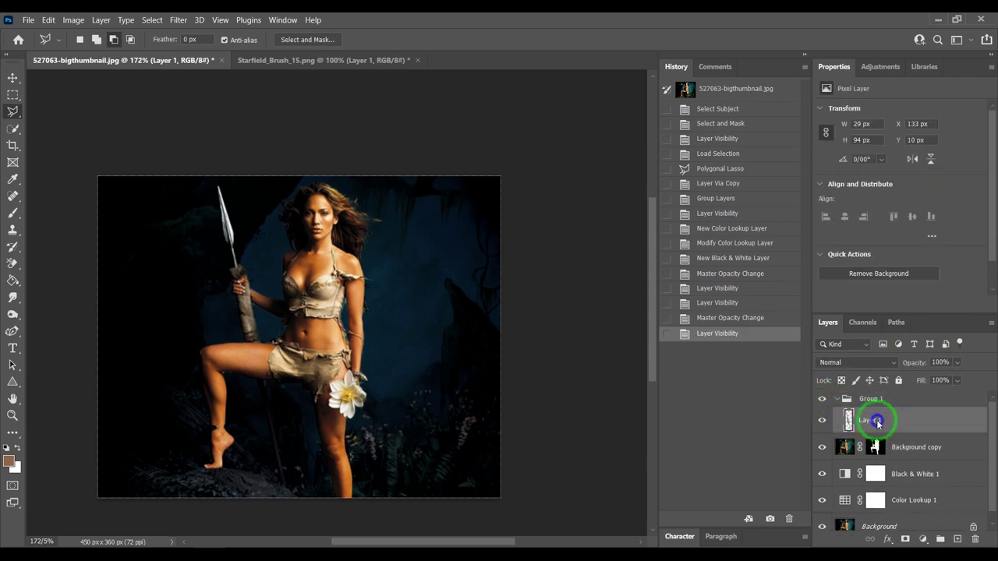
right_click(878, 421)
left_click(709, 196)
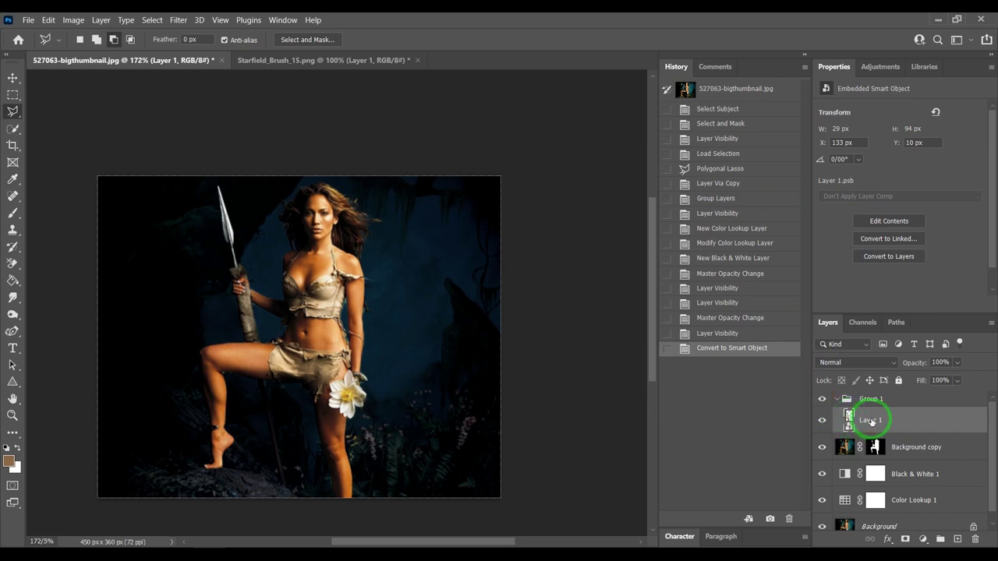
key("ctrl+j")
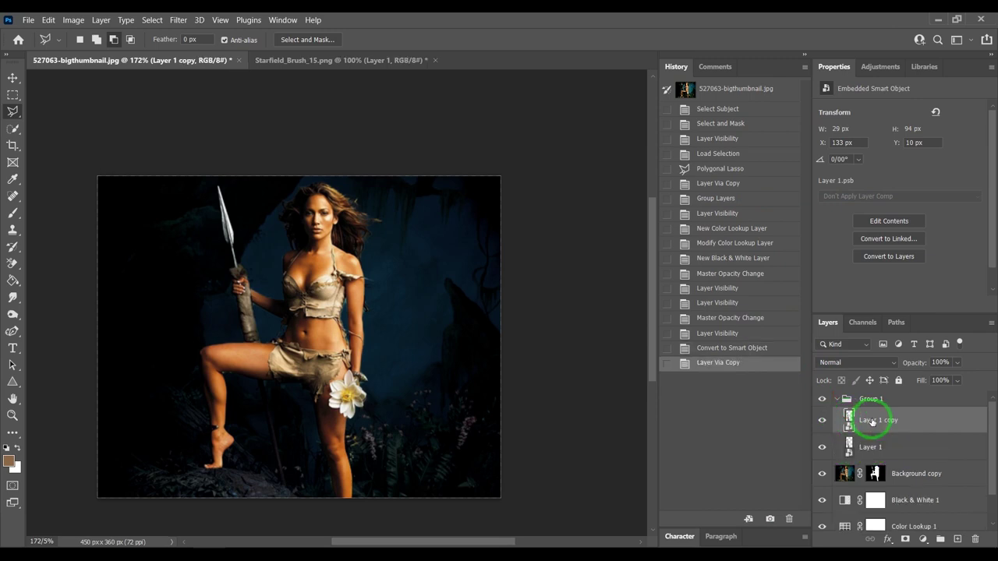
- Apply a 5-pixel Gaussian Blur smart filter to Layer 1 copy
left_click(179, 20)
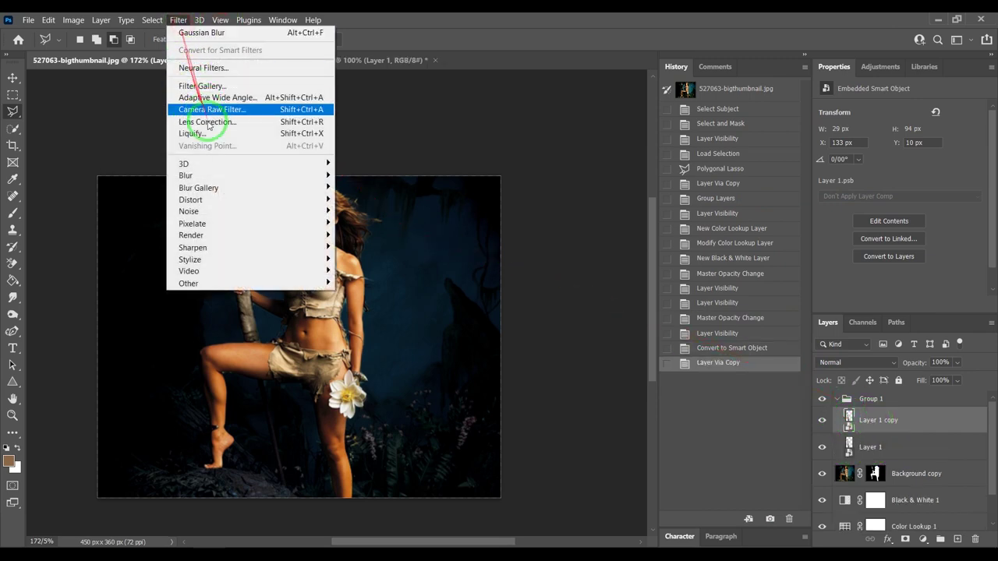
mouse_move(249, 176)
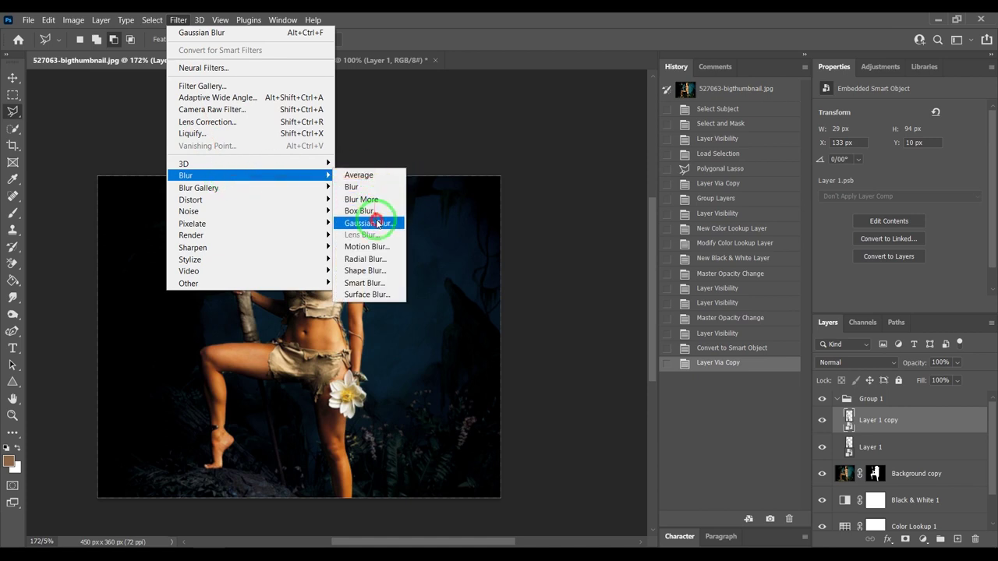
left_click(368, 223)
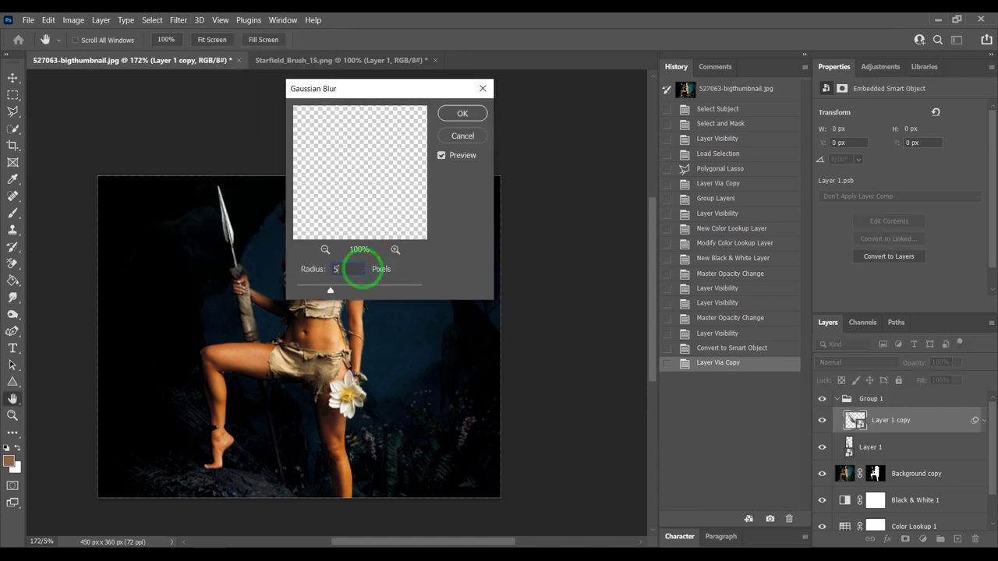
left_click(462, 113)
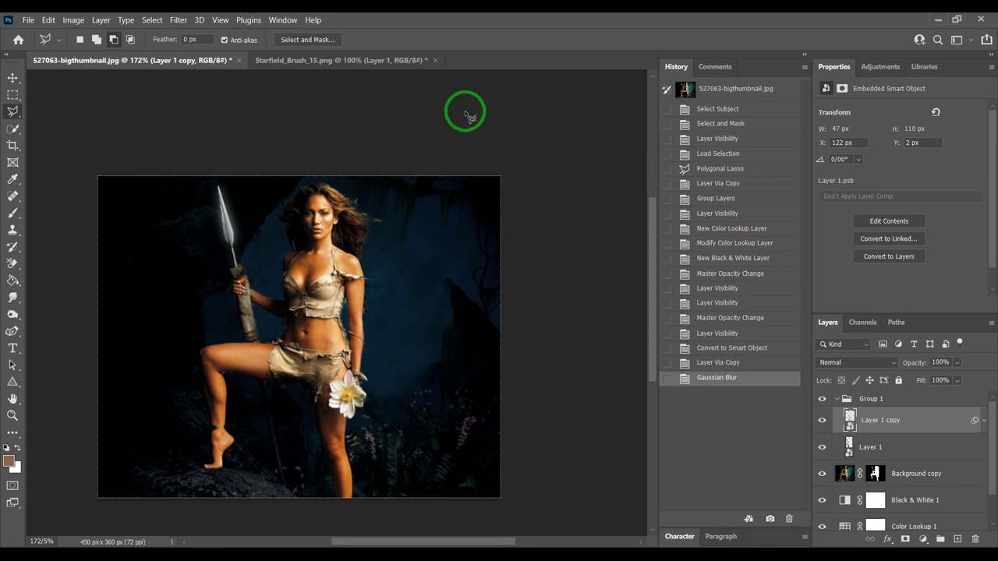
left_click(983, 421)
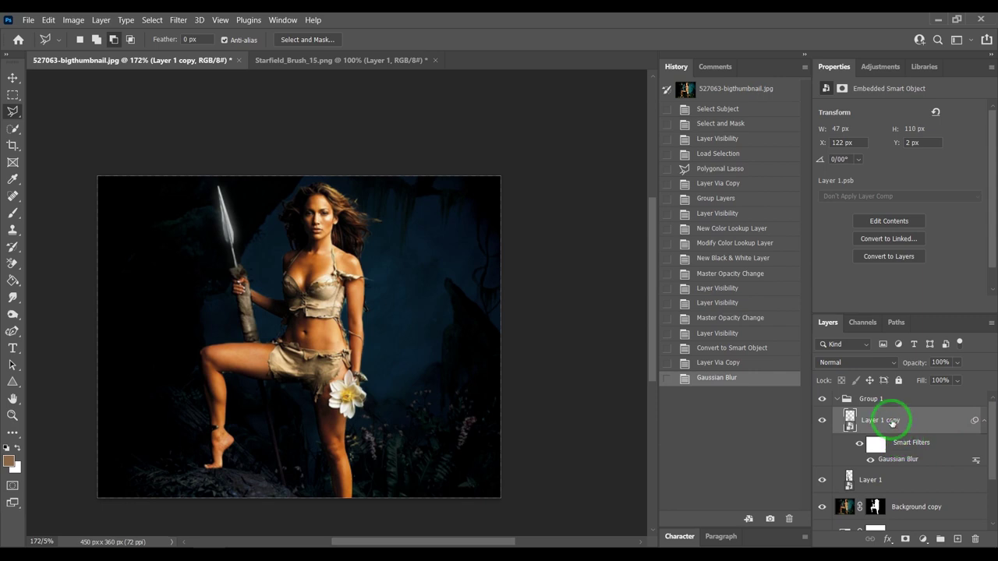
- Duplicate the blurred spear layer and set the copy's Gaussian Blur to 100 pixels
key("ctrl+j")
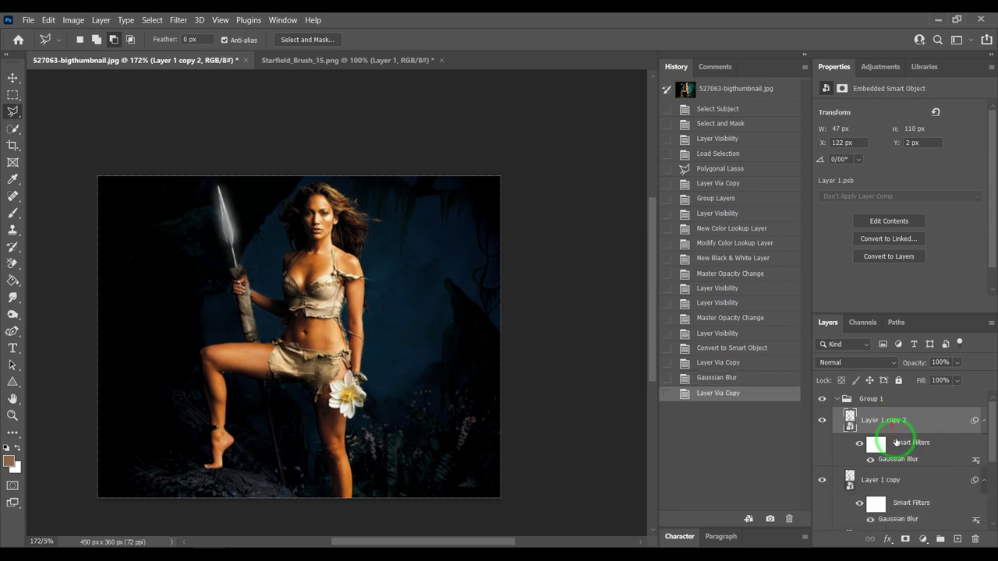
double_click(897, 460)
left_click(536, 337)
type("100")
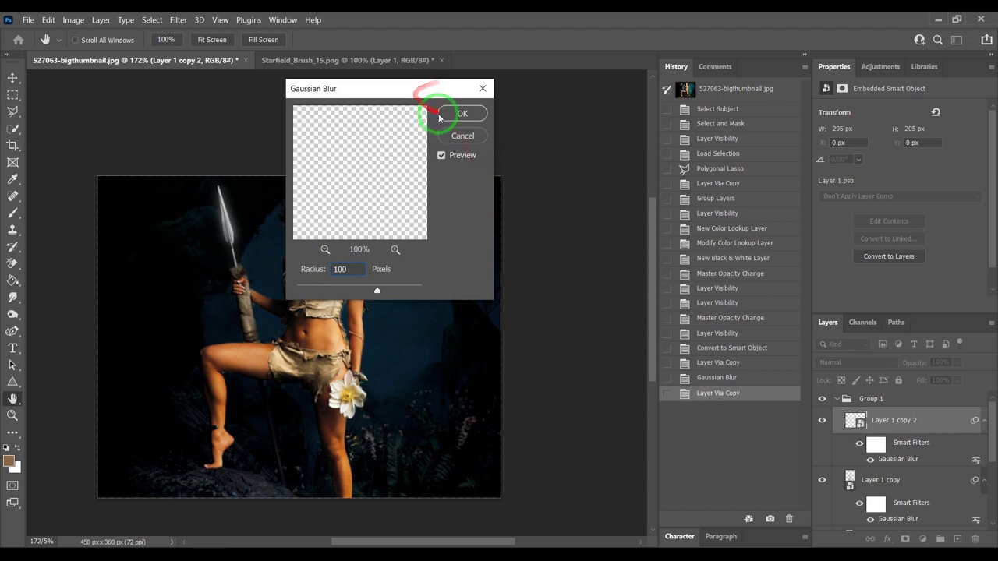
left_click(441, 116)
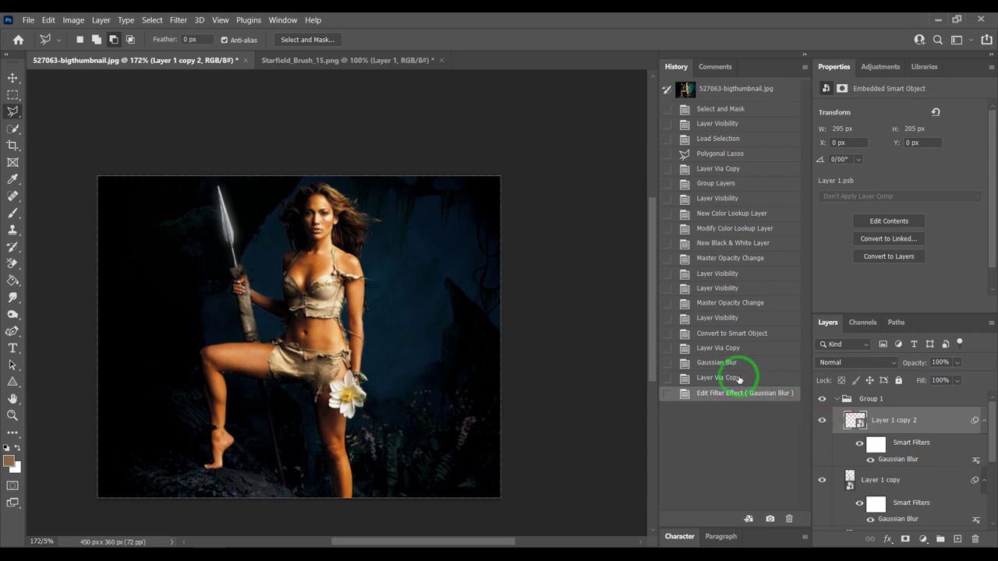
- Add two more blurred spear copies, one with a 250-pixel Gaussian Blur
key("ctrl+j")
double_click(889, 460)
type("250")
left_click(485, 117)
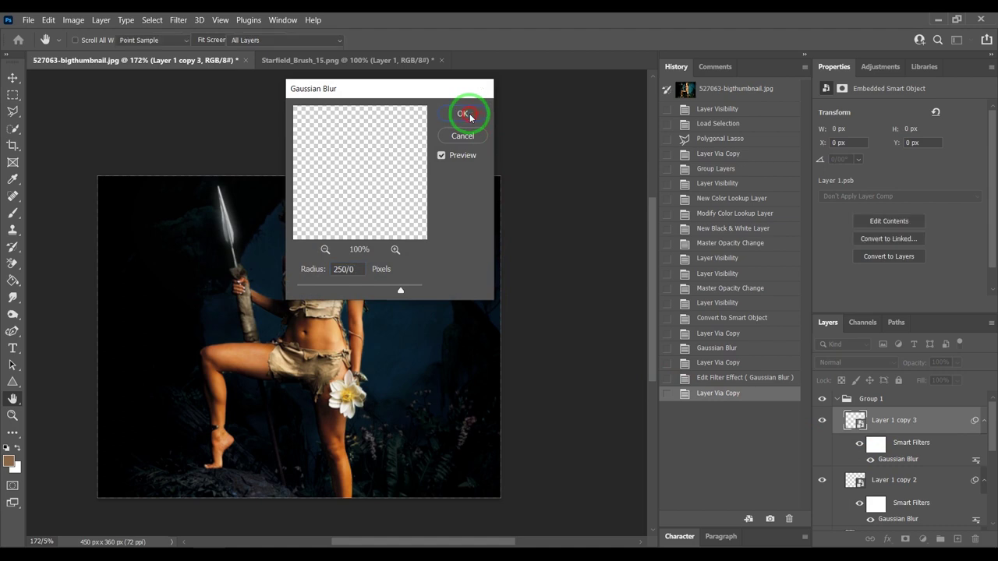
key("ctrl+j")
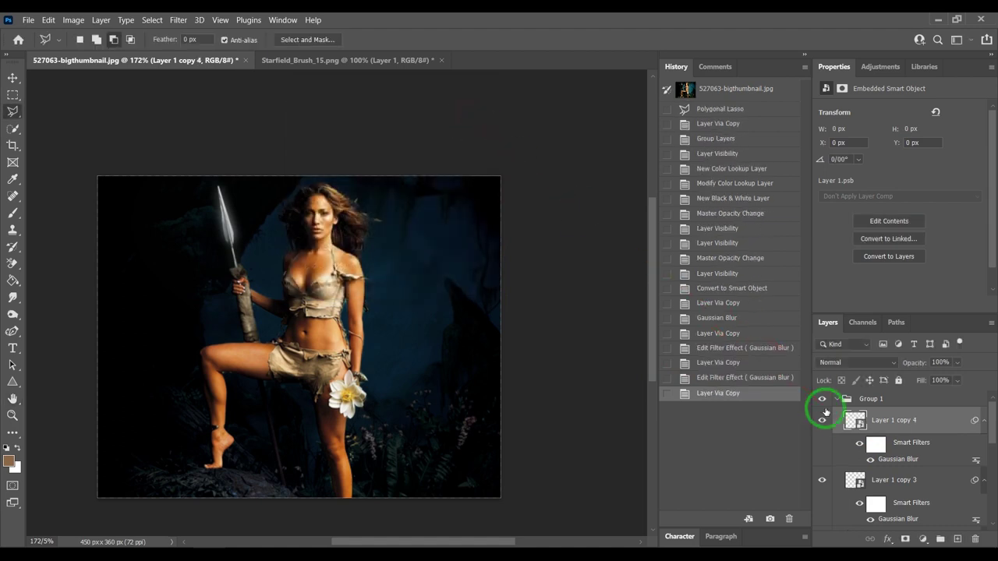
double_click(895, 460)
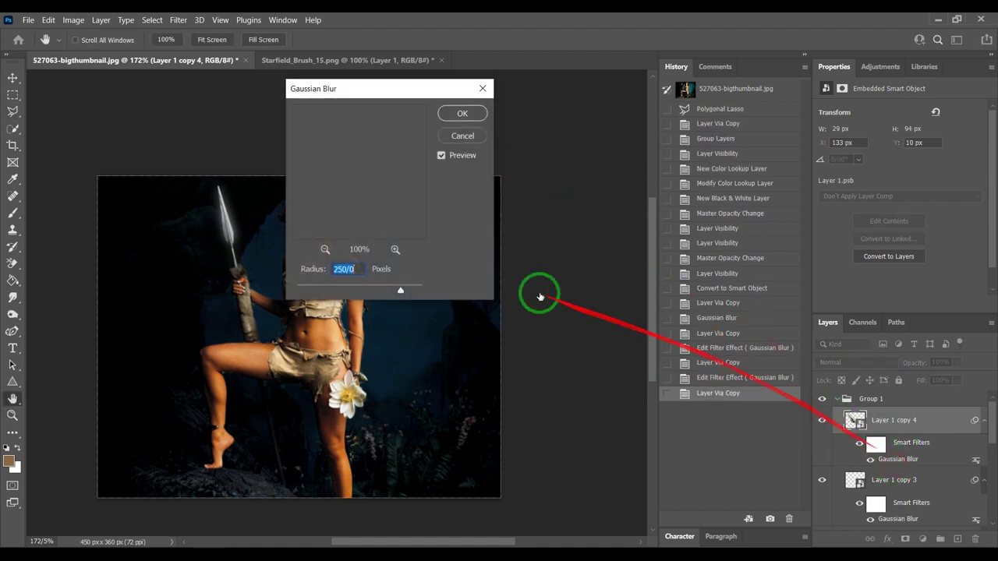
type("50")
left_click(462, 113)
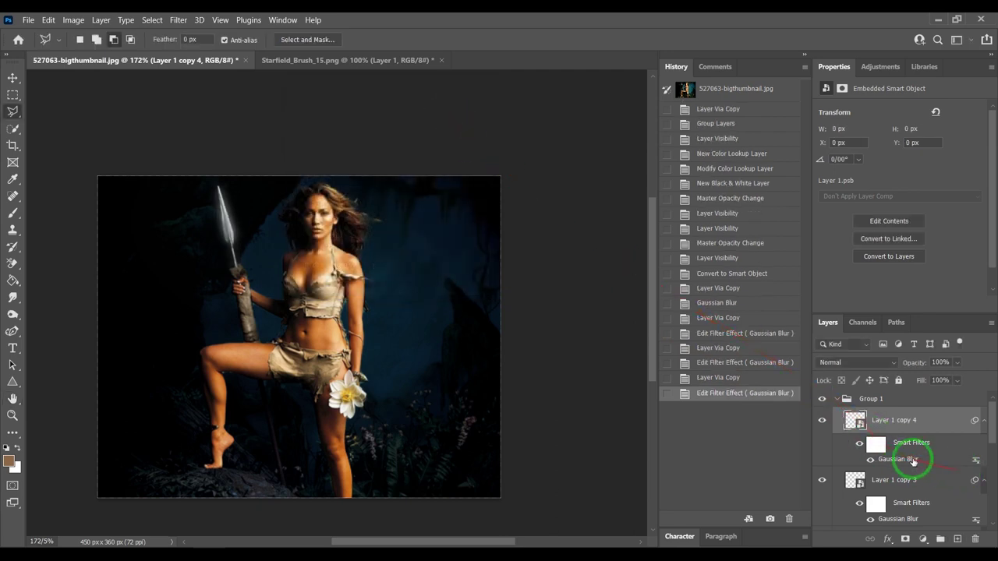
- Check Layer 1 copy's blur settings, duplicate it, then undo that duplicate in History
scroll(916, 459, "down", 2)
scroll(913, 462, "down", 2)
scroll(913, 462, "down", 1)
scroll(913, 460, "down", 1)
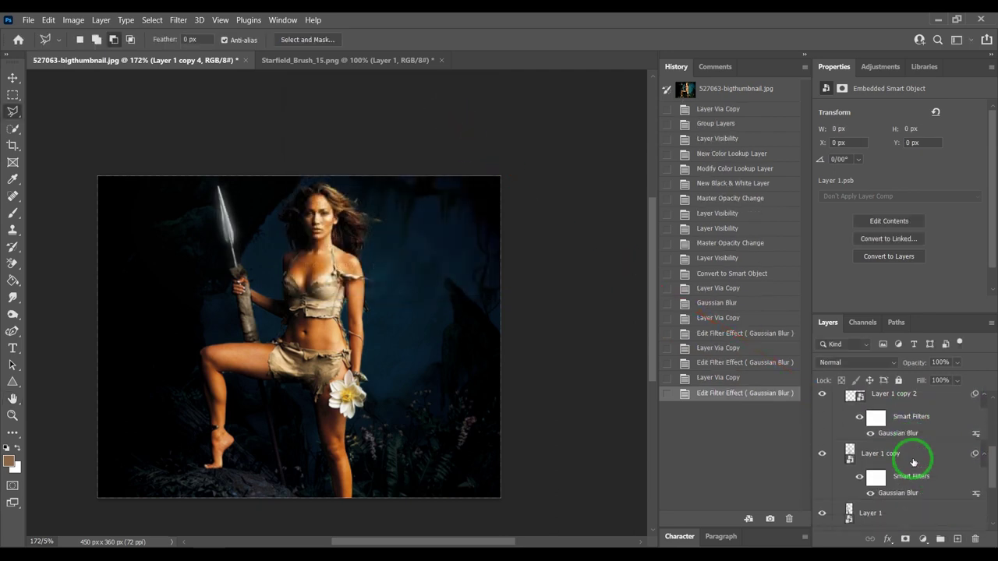
scroll(915, 458, "down", 2)
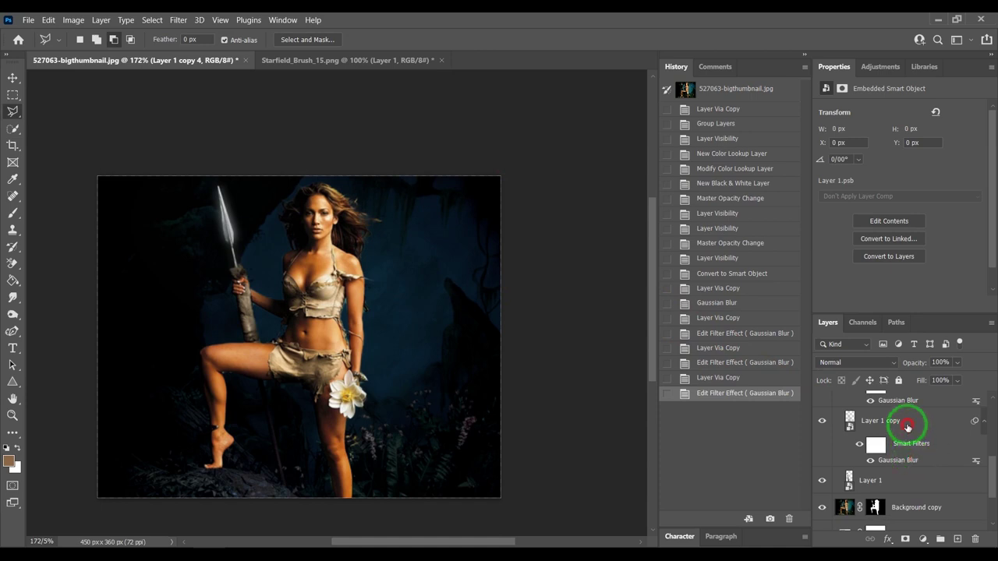
left_click(903, 425)
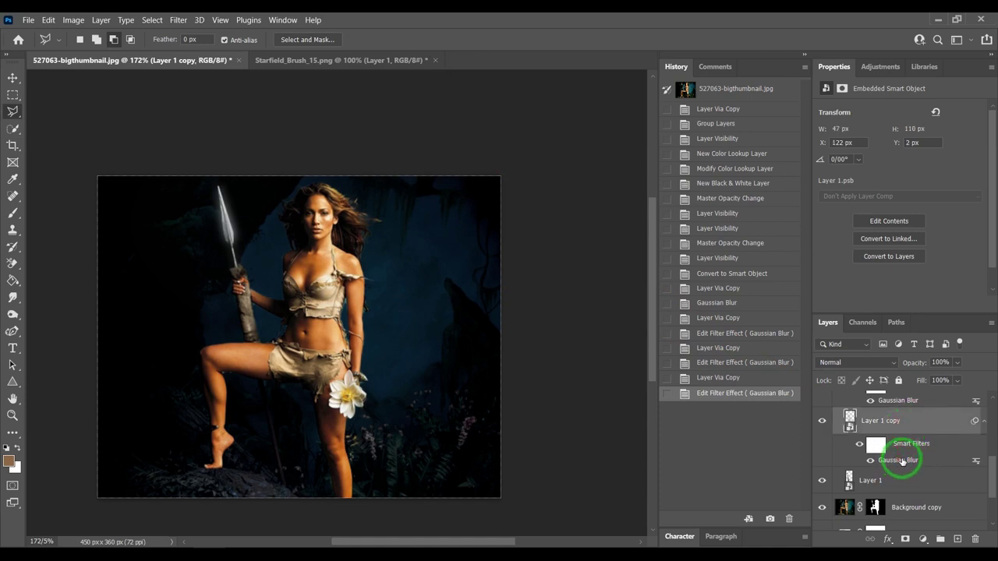
double_click(901, 460)
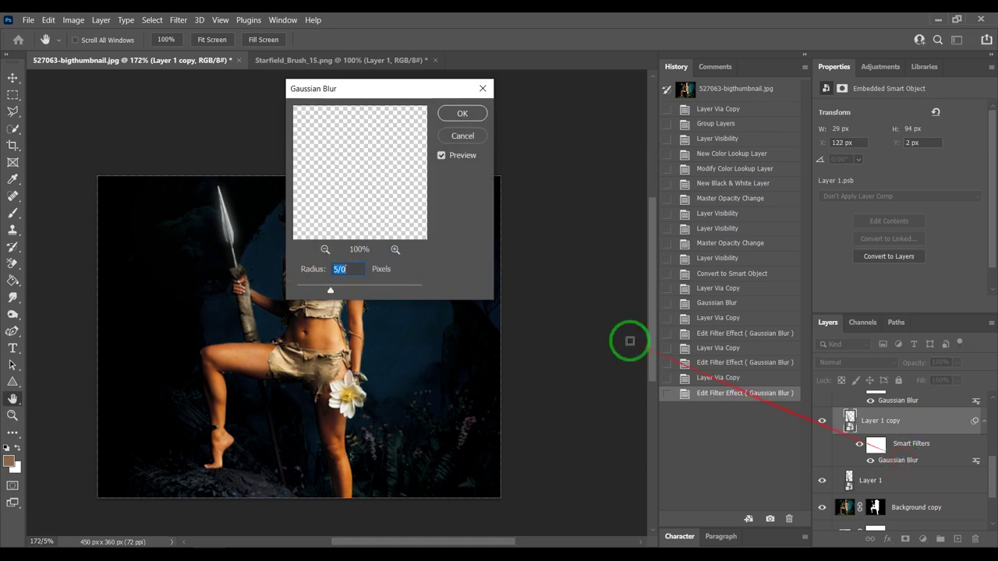
left_click(466, 137)
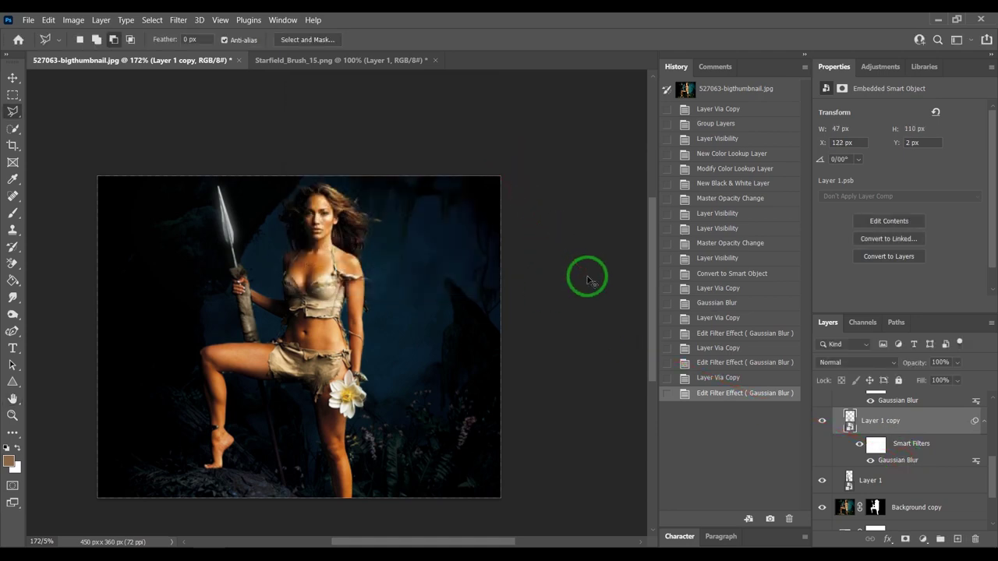
key("ctrl+j")
key("ctrl+j")
key("ctrl+j")
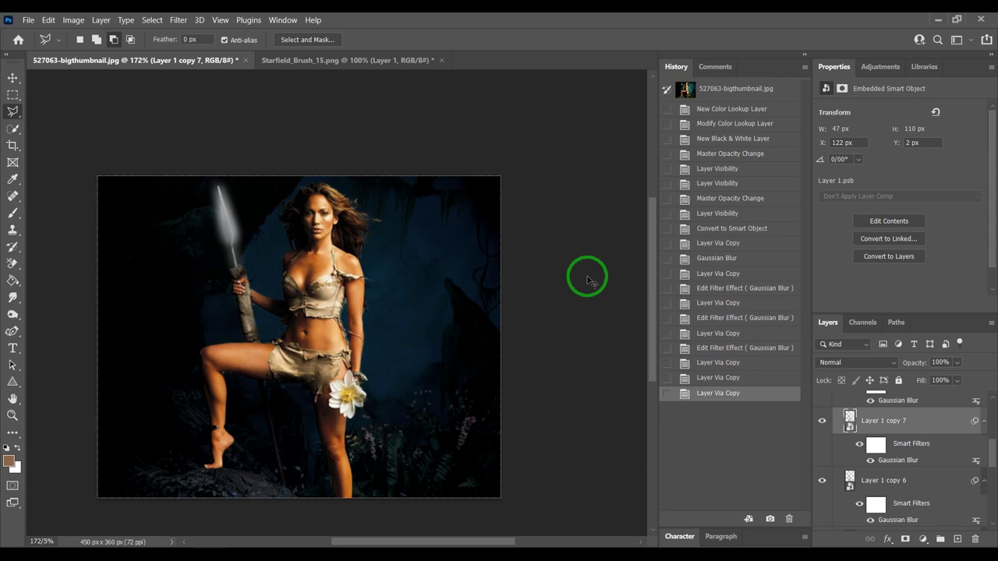
left_click(727, 379)
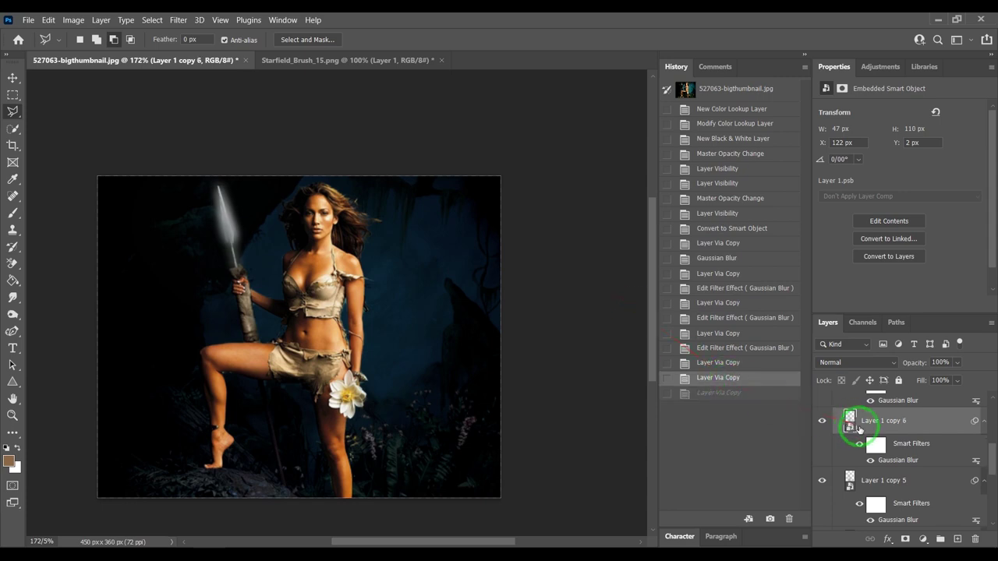
- Collapse Group 1 and add a Hue/Saturation adjustment layer above it
scroll(862, 449, "down", 2)
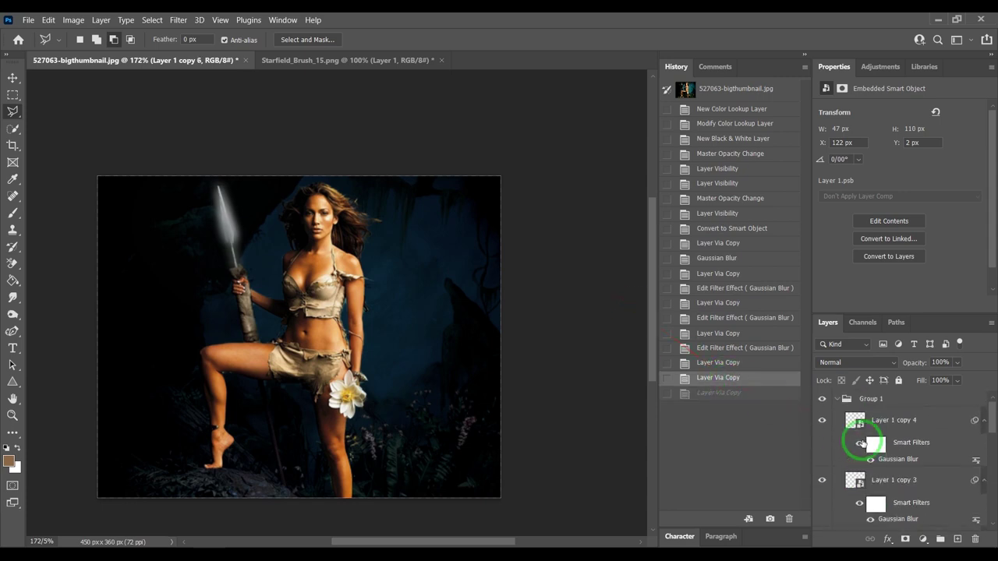
left_click(836, 400)
left_click(836, 401)
left_click(839, 400)
left_click(870, 400)
left_click(922, 539)
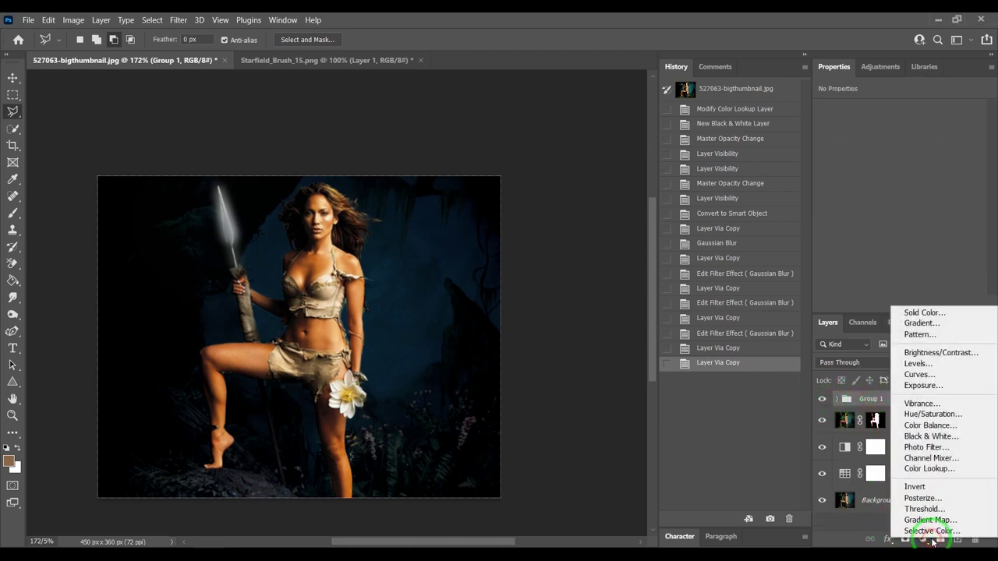
left_click(930, 418)
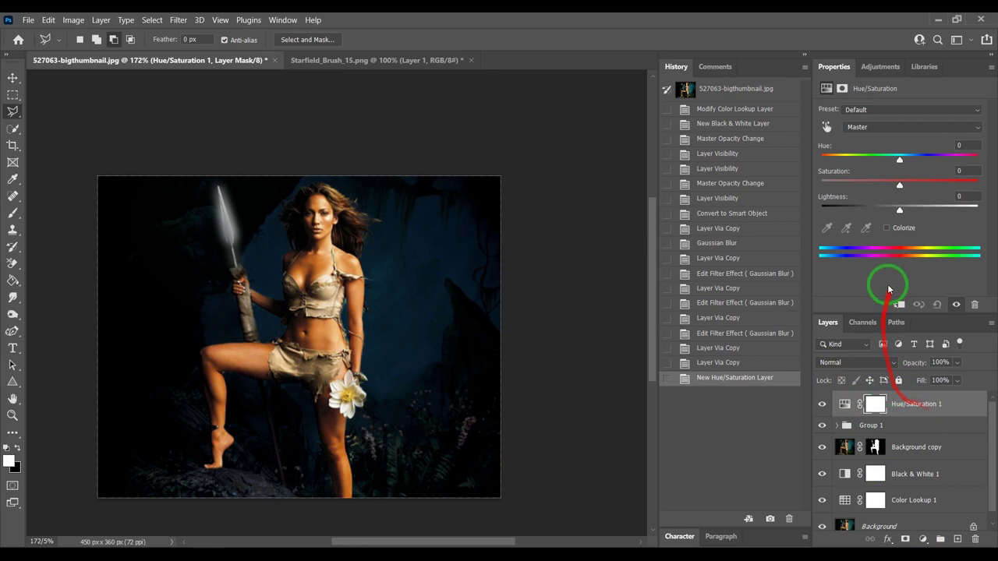
- Clip Hue/Saturation 1 to Group 1, enable Colorize, and shift the glow to green
left_click(901, 305)
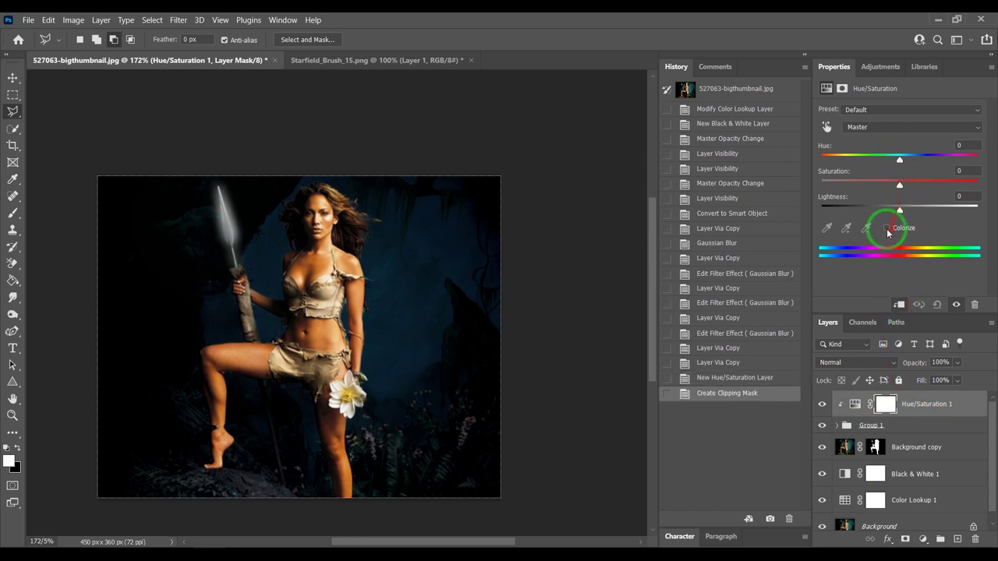
left_click(887, 228)
left_click_drag(861, 185, 962, 185)
left_click_drag(833, 160, 874, 160)
left_click_drag(899, 210, 891, 210)
- Delete one blurred glow copy and fine-tune the tint to saturation 74, lightness -7
left_click(836, 425)
scroll(912, 466, "down", 2)
key("Delete")
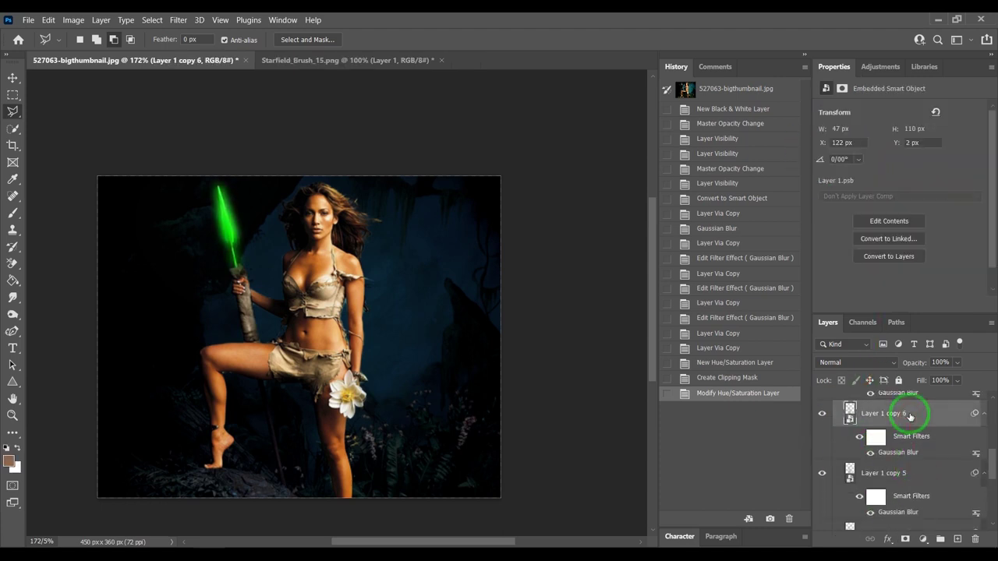
scroll(897, 437, "up", 2)
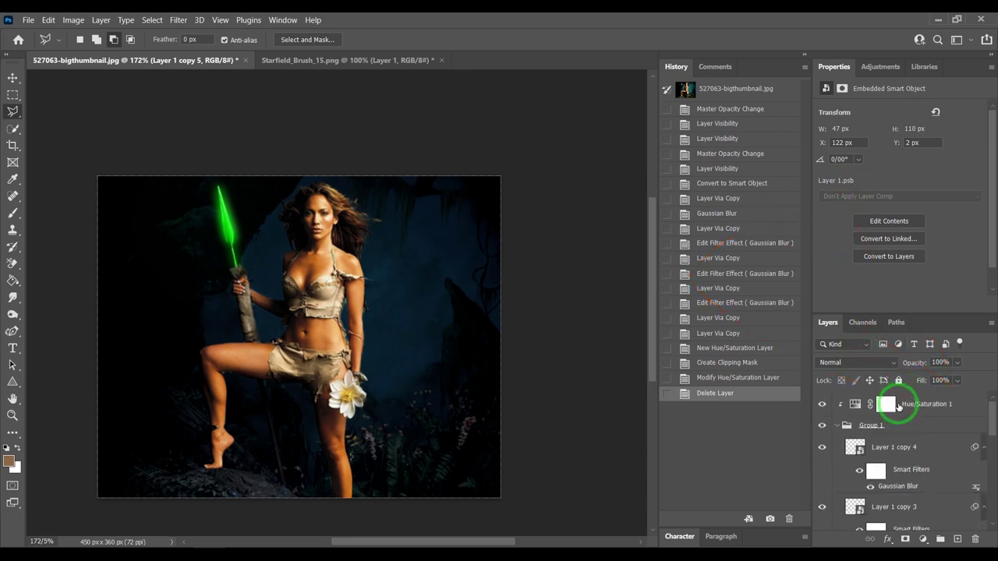
left_click(837, 425)
left_click(927, 404)
left_click_drag(916, 181, 938, 187)
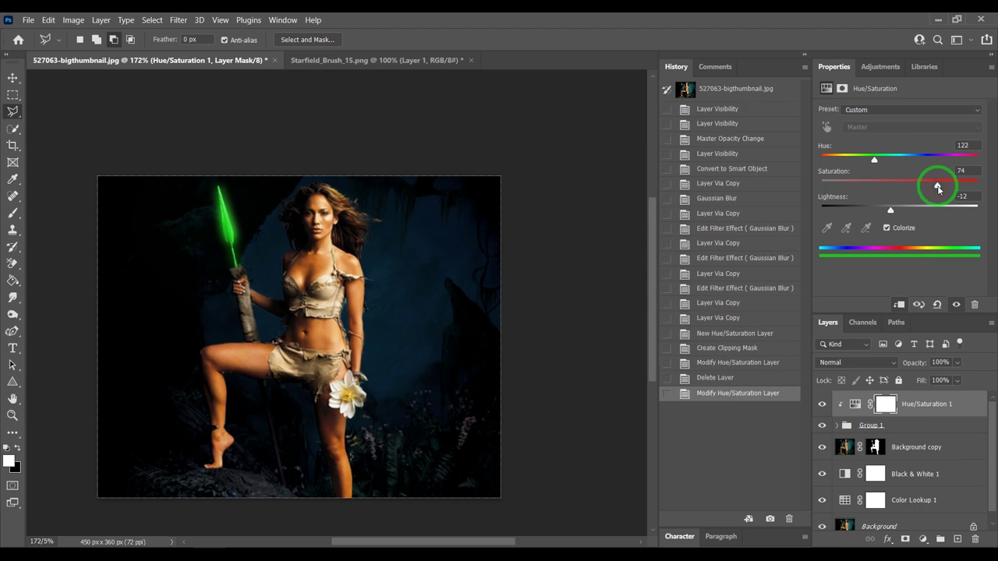
left_click_drag(890, 209, 895, 211)
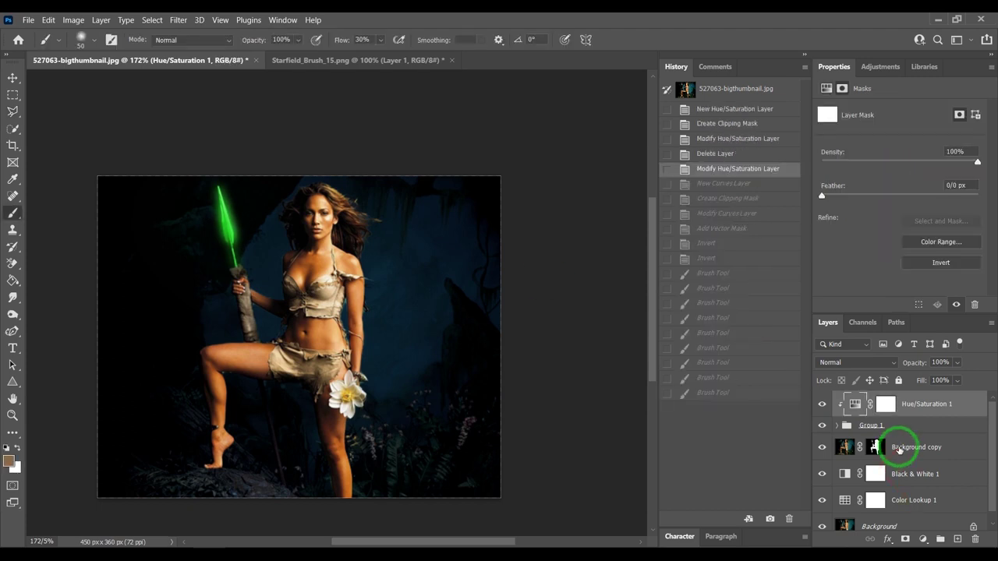
left_click(897, 447)
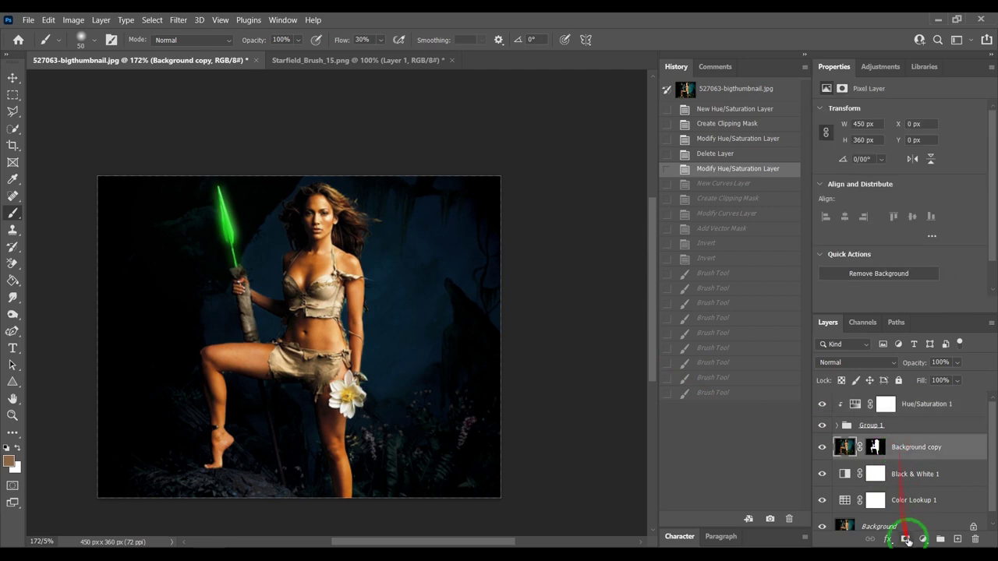
- Add a Curves layer clipped to the woman, pulling the point to input 103, output 8
left_click(907, 539)
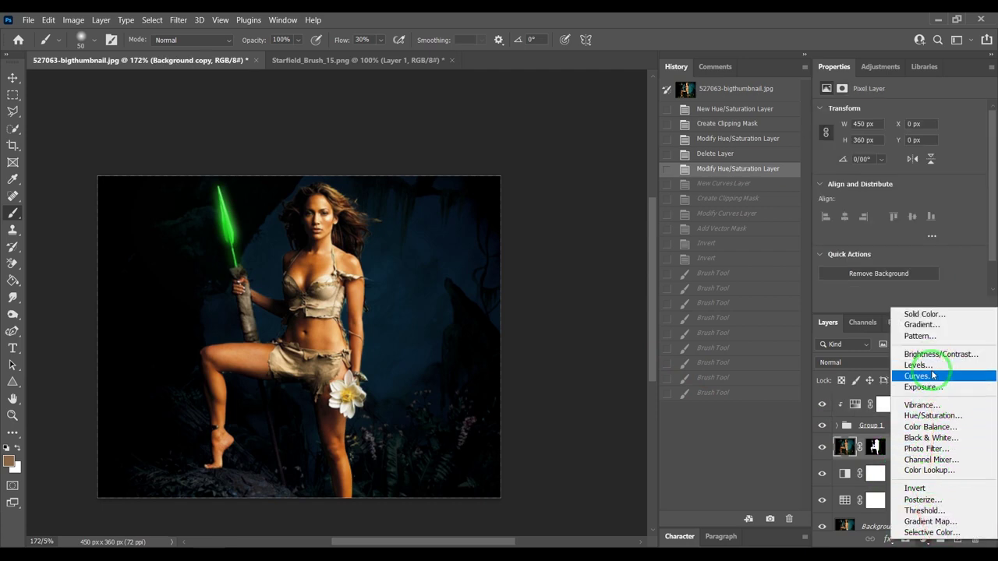
left_click(933, 376)
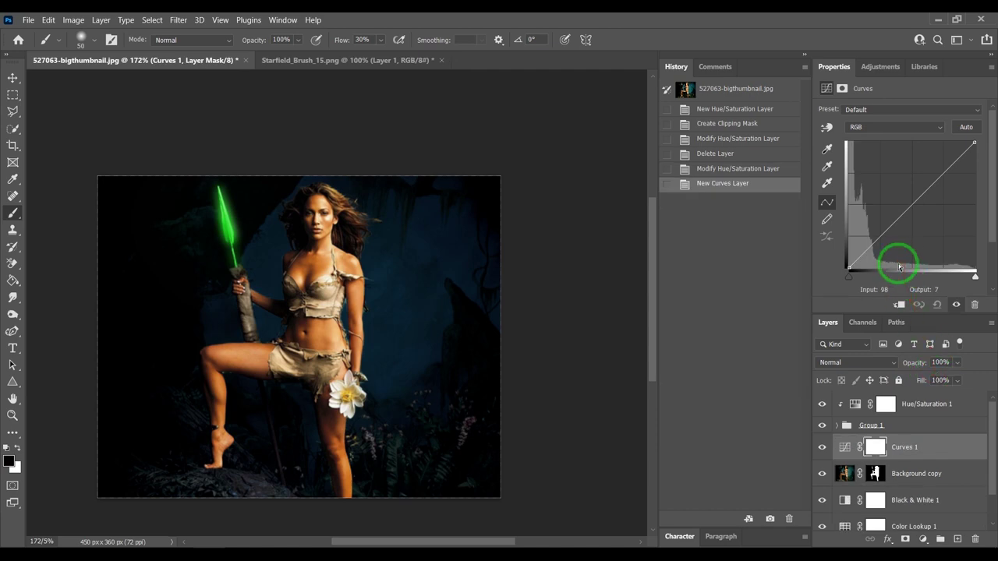
left_click(899, 304)
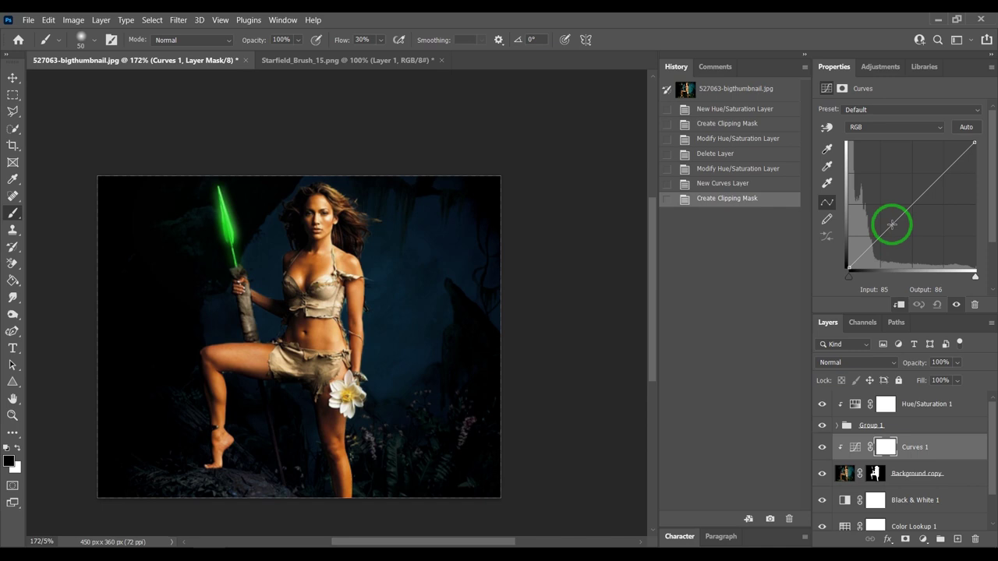
left_click_drag(866, 248, 901, 265)
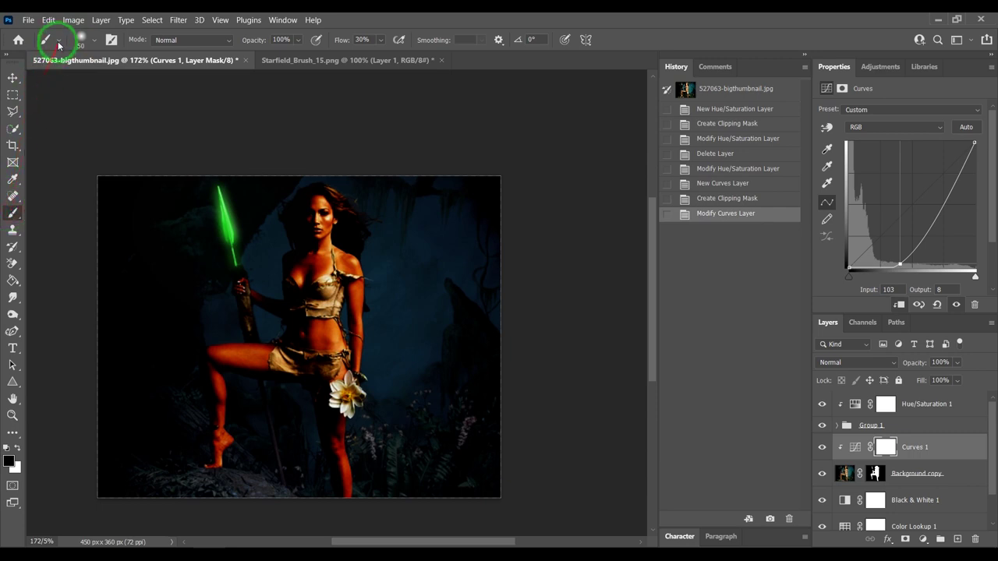
- Adjust the Brush tool's presets, size, hardness and flow in the options bar
left_click(58, 40)
left_click(51, 42)
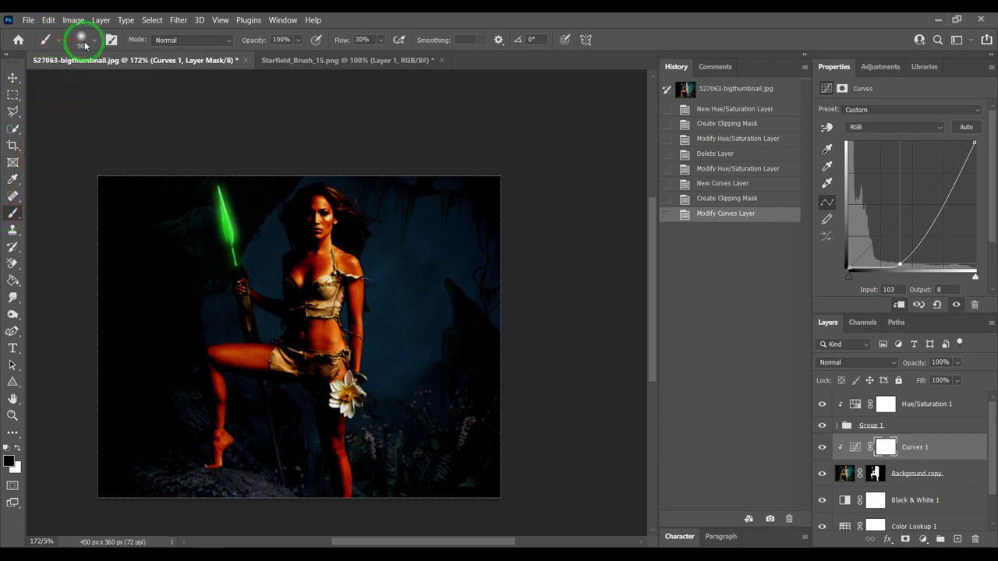
left_click(84, 45)
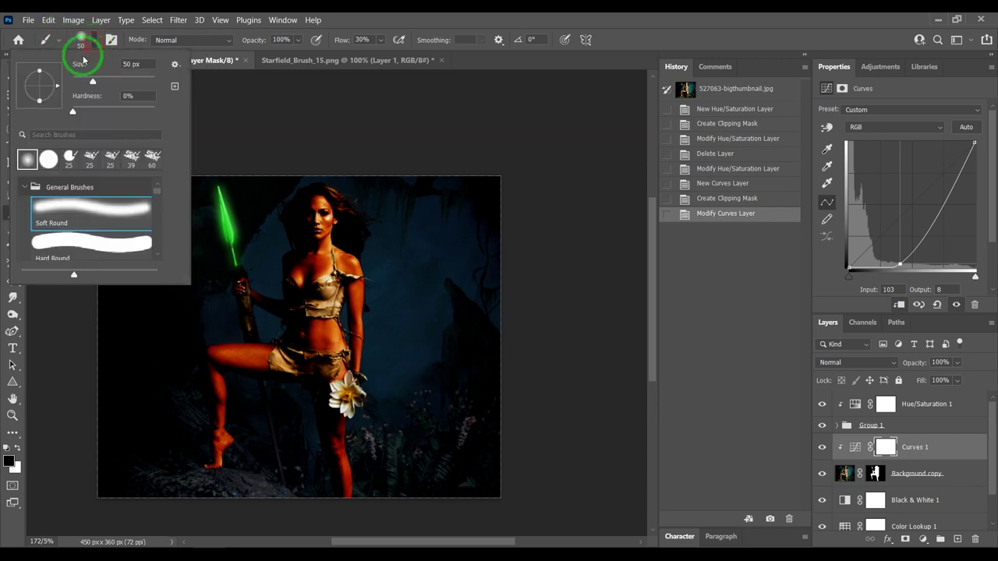
left_click(382, 39)
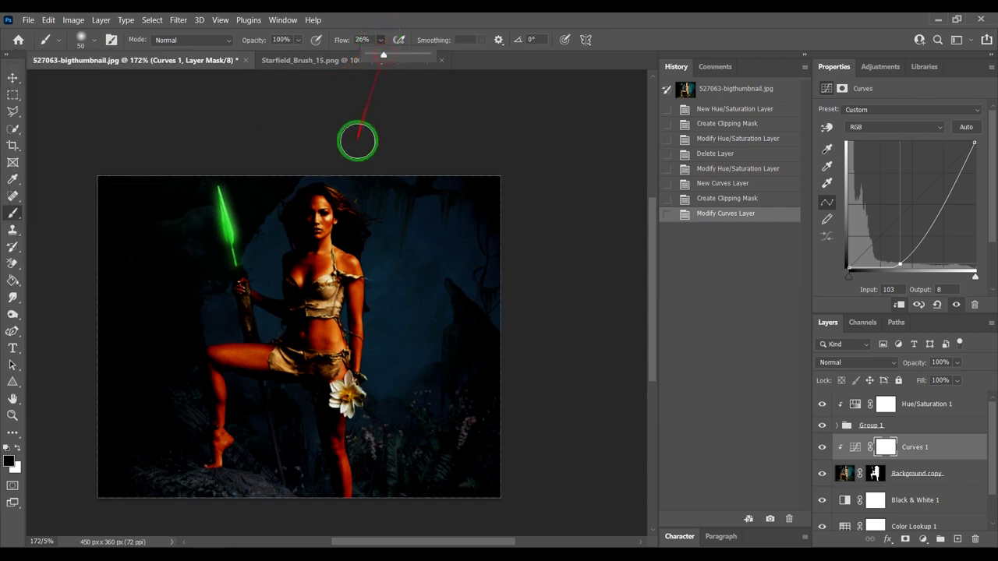
left_click(363, 39)
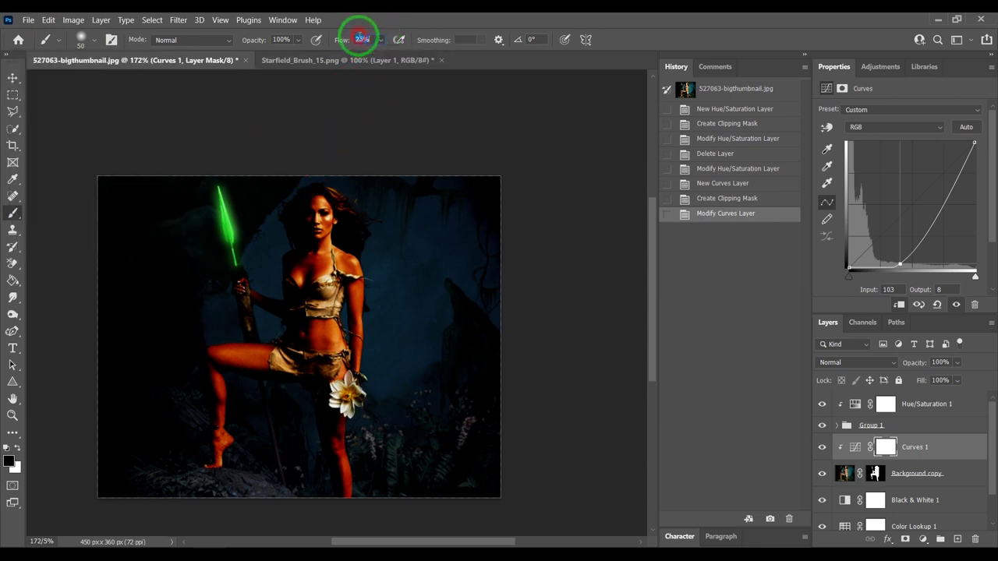
type("30")
- Paint black at 30% flow on the Curves 1 mask over face, arm, chest and leg
mouse_move(286, 208)
left_mouse_down()
mouse_move(304, 199)
mouse_move(276, 286)
mouse_move(308, 202)
mouse_move(283, 335)
mouse_move(229, 335)
mouse_move(209, 346)
mouse_move(194, 435)
mouse_move(207, 457)
mouse_move(207, 329)
mouse_move(263, 328)
mouse_move(305, 174)
mouse_move(296, 185)
mouse_move(322, 190)
mouse_move(305, 216)
mouse_move(286, 301)
mouse_move(298, 333)
mouse_move(283, 339)
mouse_move(274, 363)
mouse_move(270, 289)
mouse_move(241, 267)
mouse_move(285, 326)
left_mouse_up()
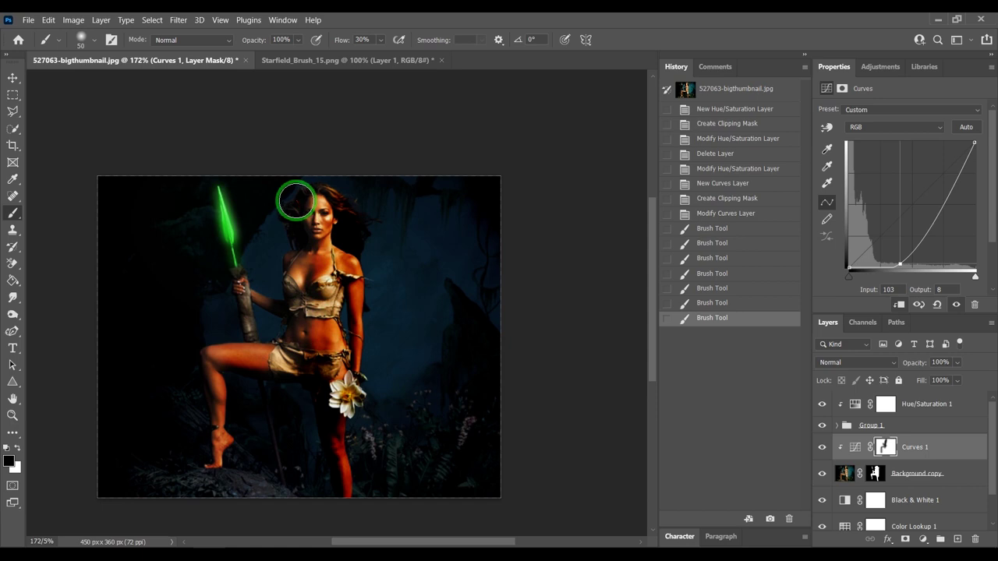
left_click_drag(283, 257, 257, 301)
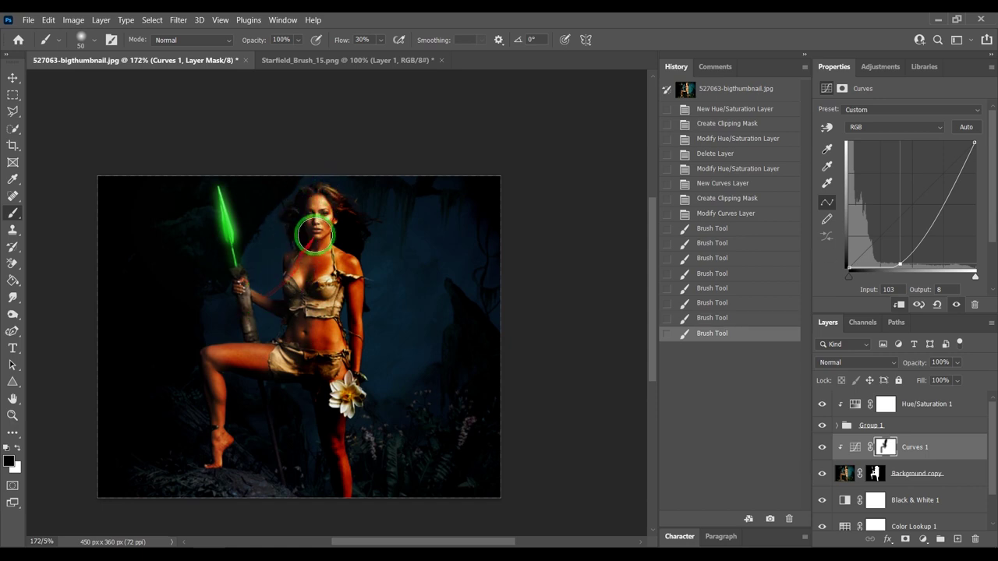
mouse_move(312, 224)
left_mouse_down()
mouse_move(285, 261)
mouse_move(263, 346)
mouse_move(211, 339)
mouse_move(185, 411)
left_mouse_up()
mouse_move(283, 335)
left_mouse_down()
mouse_move(268, 289)
mouse_move(289, 269)
left_mouse_up()
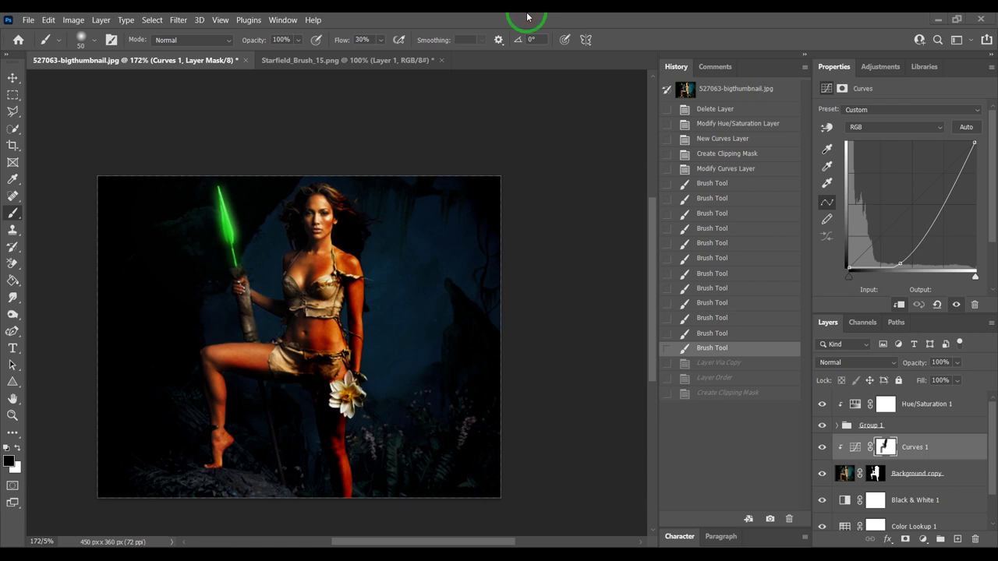
left_click(921, 411)
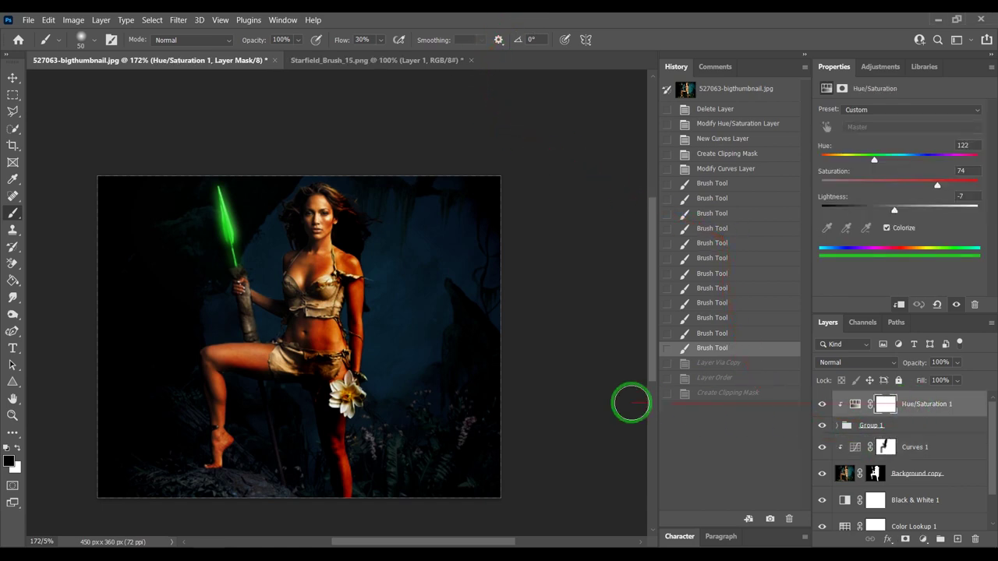
- Duplicate Hue/Saturation 1 above Curves 1, clip it to the woman, and invert its mask
key("ctrl+j")
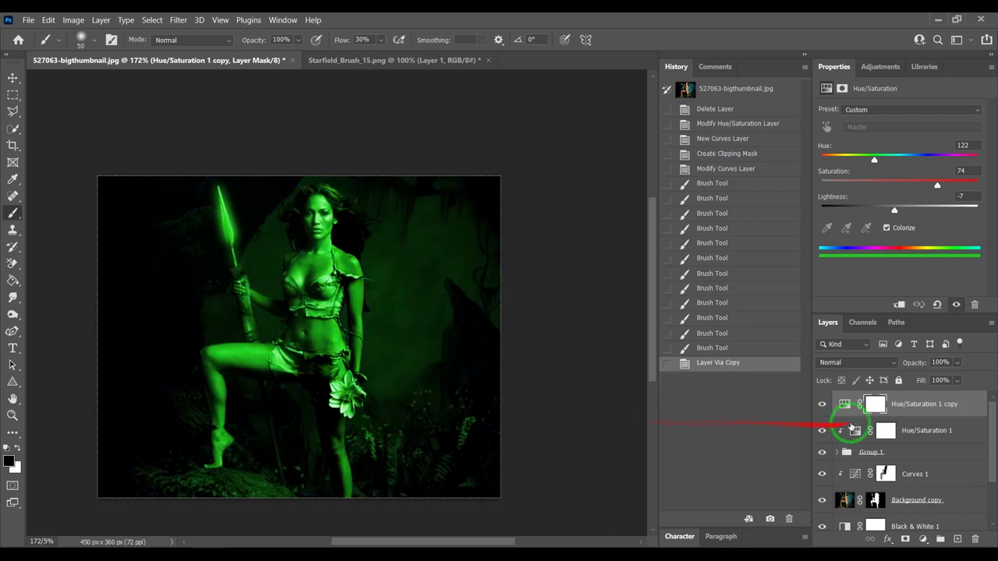
left_click_drag(913, 404, 911, 460)
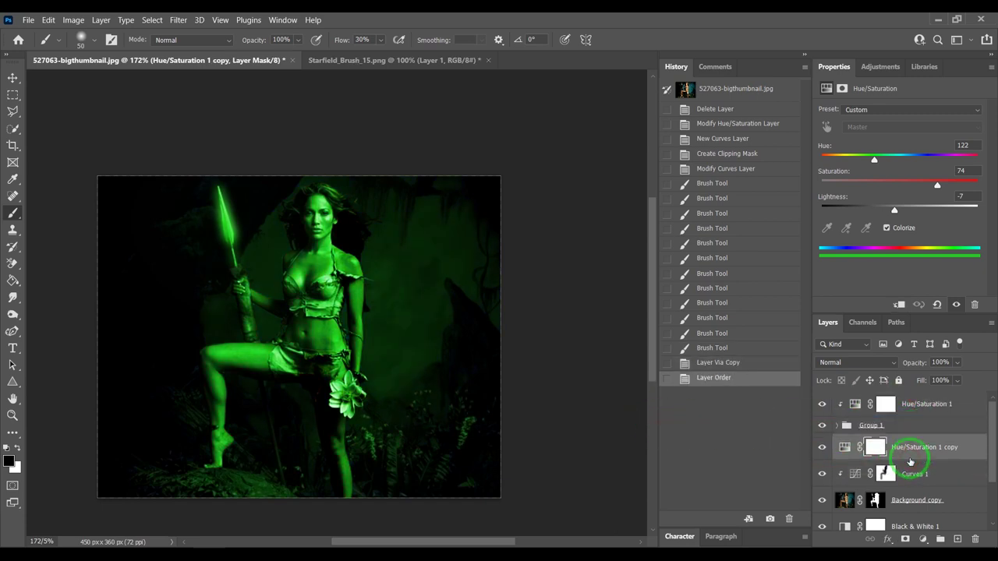
left_click(898, 305)
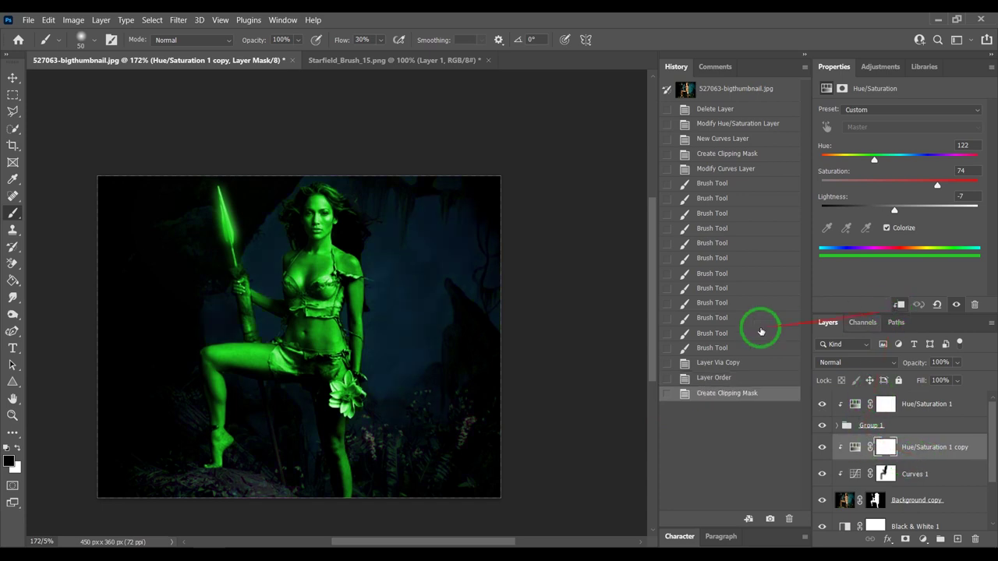
key("ctrl+i")
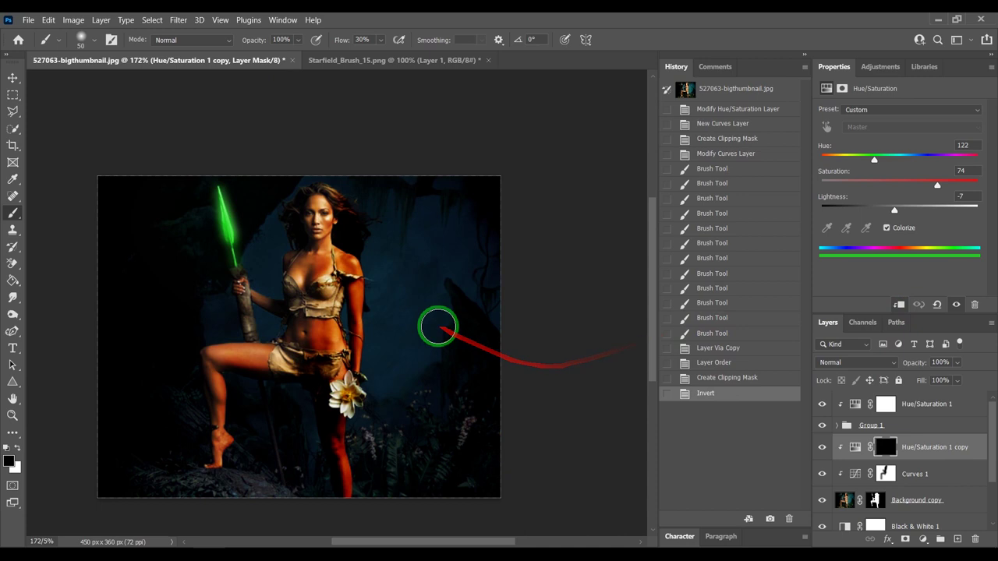
key("x")
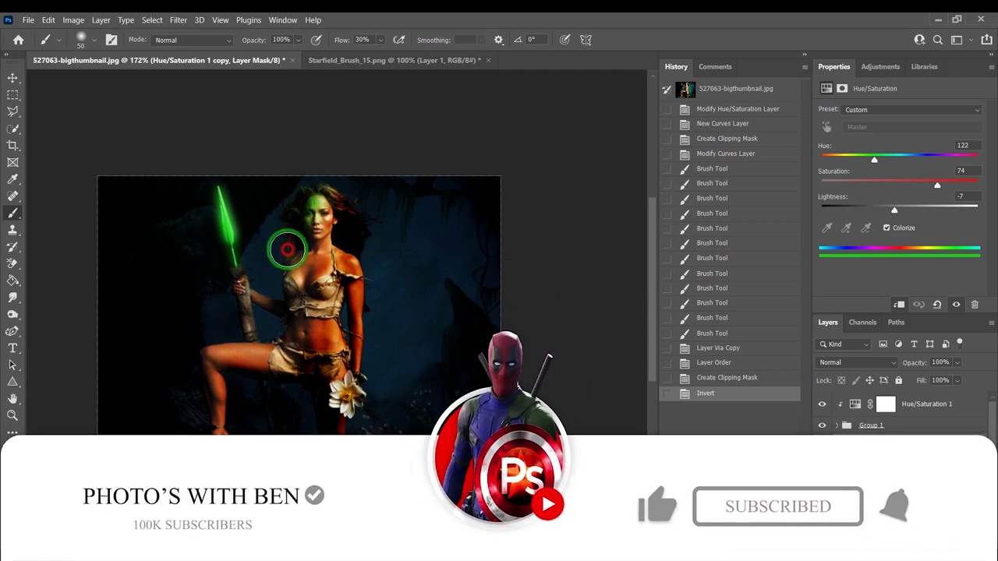
- Paint green on the chest, arm, hip and raised leg, then step back two History states
left_click_drag(287, 269, 255, 304)
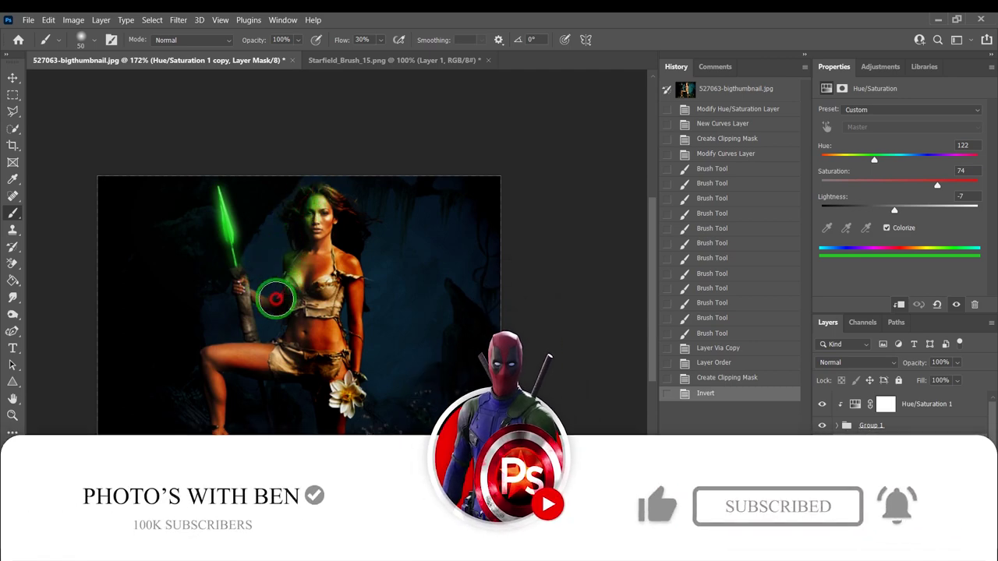
mouse_move(255, 304)
left_mouse_down()
mouse_move(273, 333)
mouse_move(198, 339)
mouse_move(196, 429)
left_mouse_up()
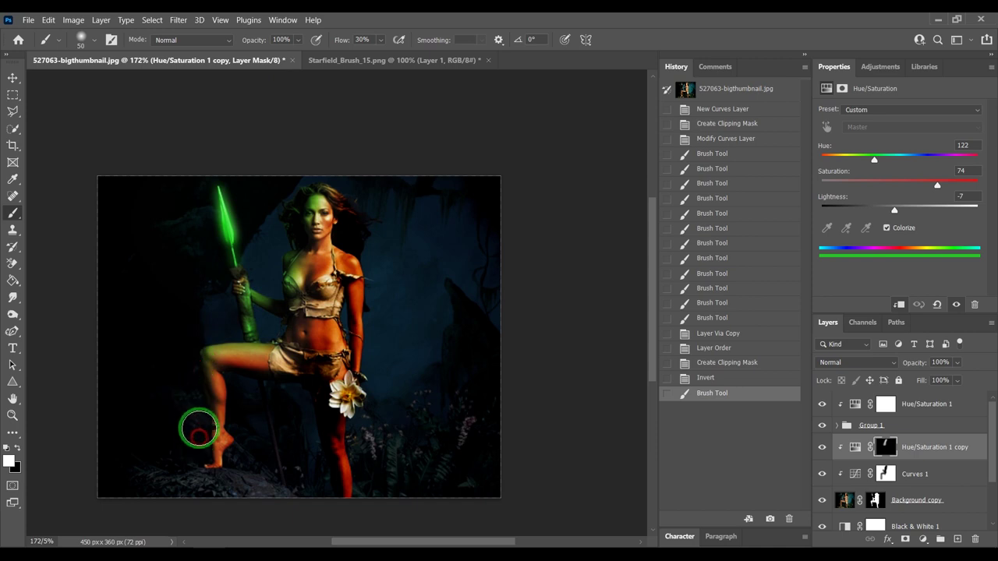
mouse_move(263, 327)
left_mouse_down()
mouse_move(286, 319)
mouse_move(290, 241)
mouse_move(325, 174)
mouse_move(290, 300)
left_mouse_up()
left_click(721, 365)
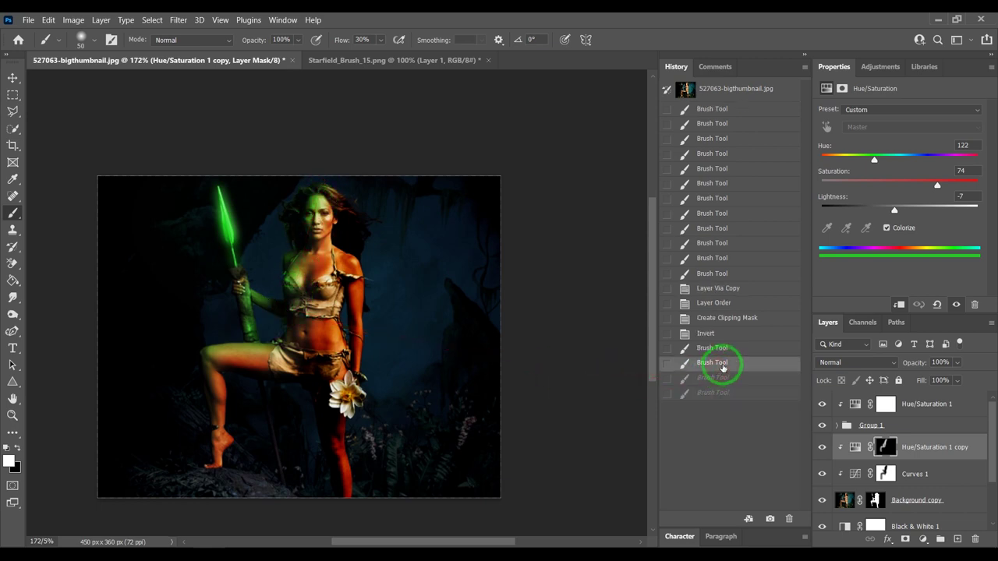
left_click(719, 351)
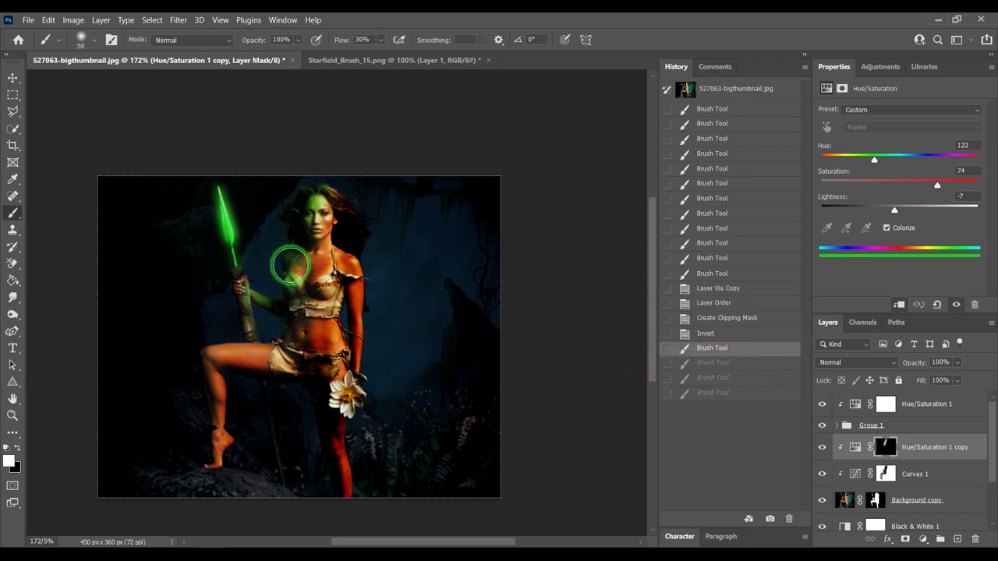
- Repaint green light down the face, body and thigh at 15% brush flow
left_click_drag(380, 42, 377, 45)
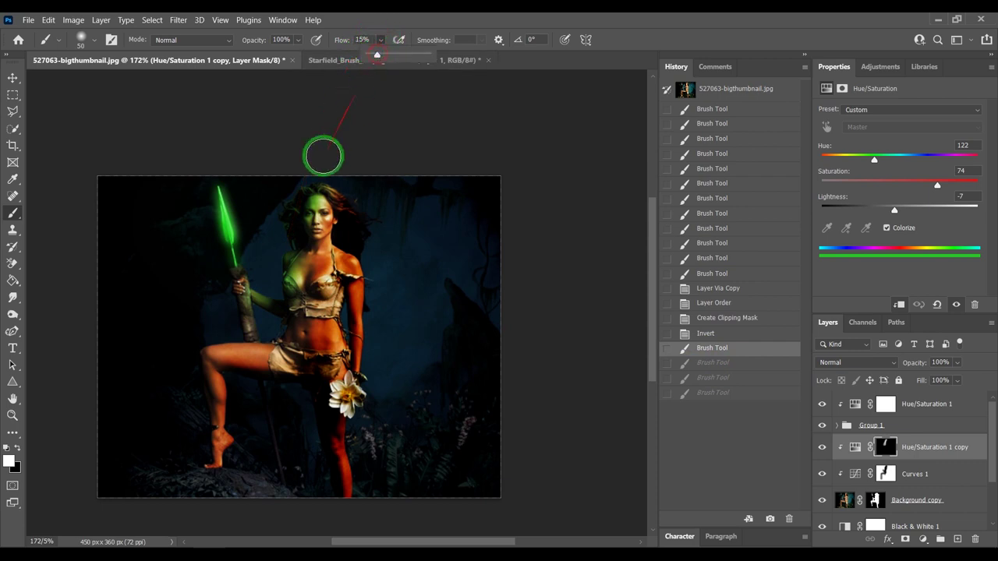
left_click_drag(330, 187, 246, 343)
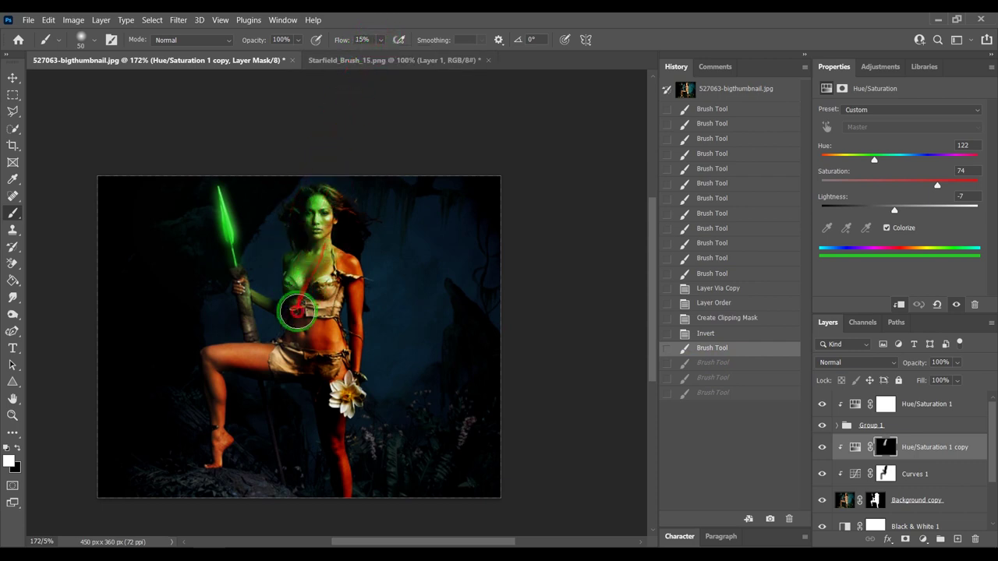
mouse_move(246, 343)
left_mouse_down()
mouse_move(207, 336)
mouse_move(265, 331)
mouse_move(320, 269)
mouse_move(355, 263)
mouse_move(361, 284)
left_mouse_up()
left_click_drag(380, 40, 379, 55)
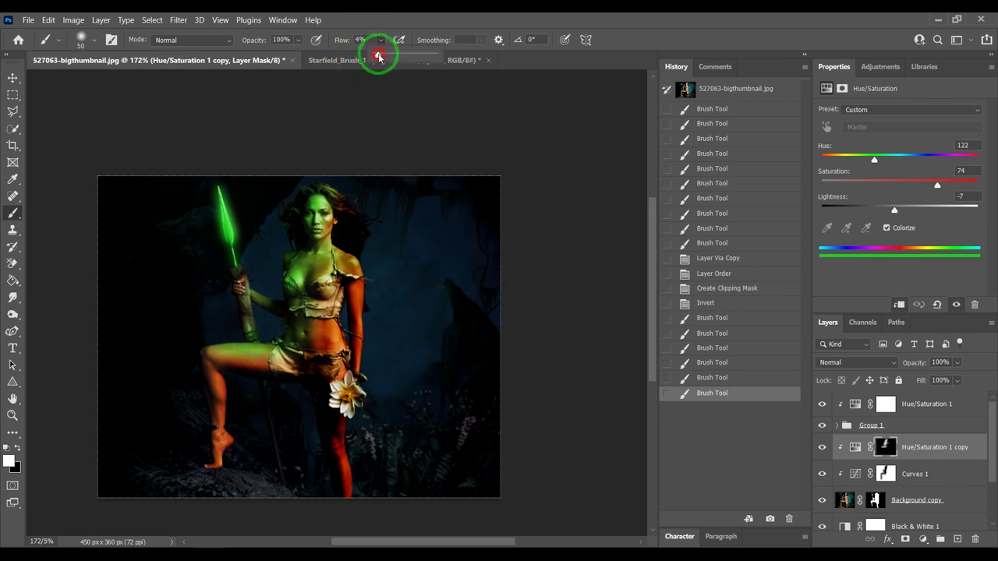
- Paint 4%-flow green light over the waist, upper thigh, hip, right arm, shoulder and torso
mouse_move(269, 374)
left_mouse_down()
mouse_move(324, 341)
mouse_move(356, 238)
left_mouse_up()
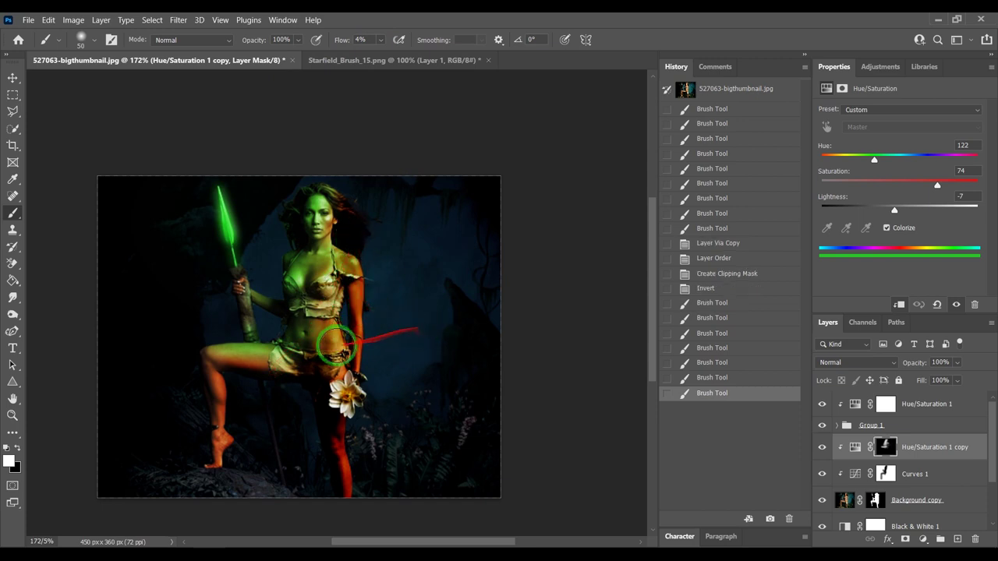
mouse_move(260, 343)
left_mouse_down()
mouse_move(194, 352)
mouse_move(226, 468)
left_mouse_up()
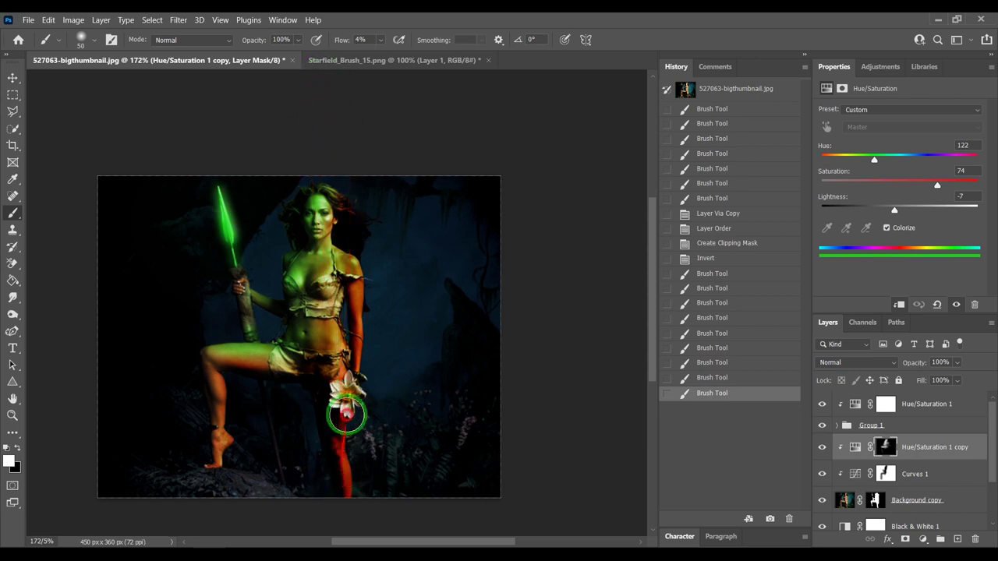
left_click(373, 332, "shift")
left_click(417, 252, "shift")
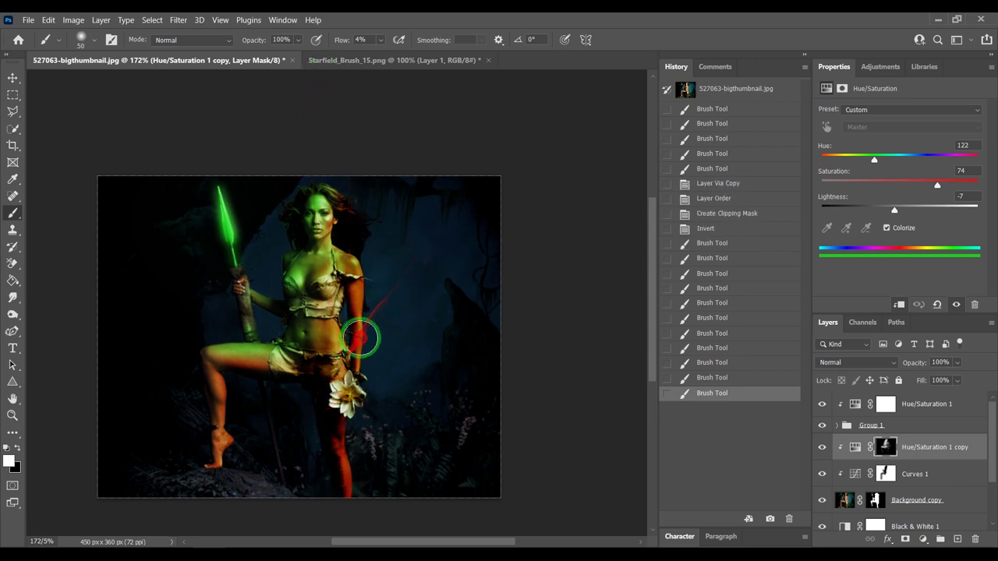
left_click(366, 226, "shift")
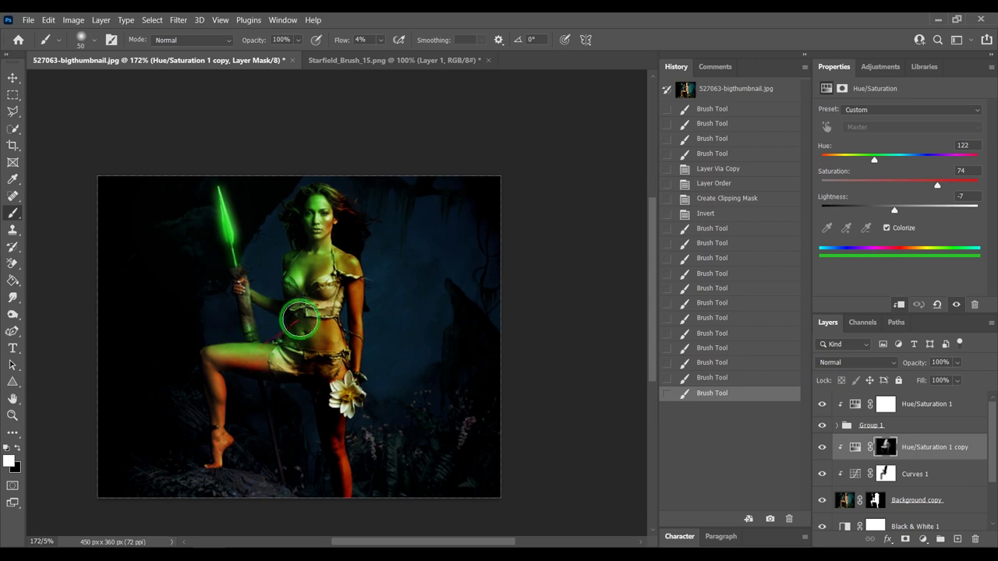
left_click_drag(312, 326, 298, 333)
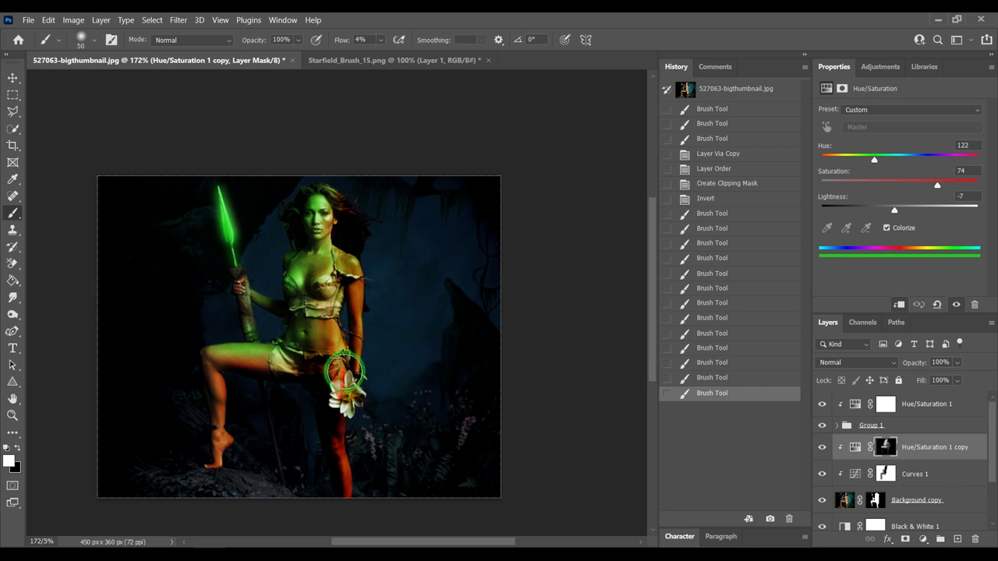
mouse_move(343, 329)
left_mouse_down()
mouse_move(353, 320)
mouse_move(331, 425)
mouse_move(308, 328)
left_mouse_up()
- Add more green strokes from thigh to hip, across the body, upper chest and spear hand
mouse_move(265, 370)
left_mouse_down()
mouse_move(297, 351)
mouse_move(182, 367)
mouse_move(226, 439)
mouse_move(226, 461)
mouse_move(375, 452)
left_mouse_up()
left_click_drag(291, 403, 357, 374)
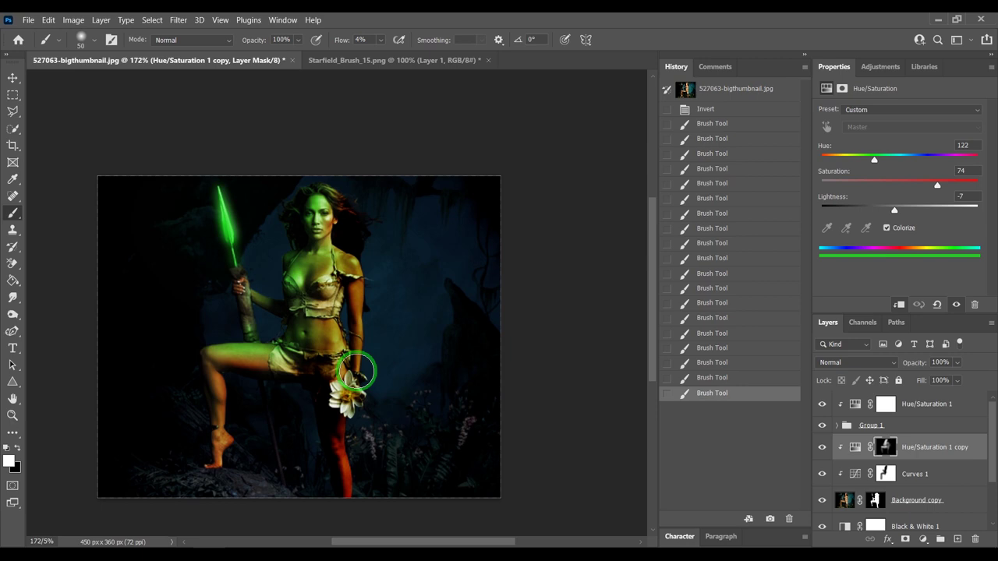
mouse_move(250, 285)
left_mouse_down()
mouse_move(249, 321)
mouse_move(269, 309)
left_mouse_up()
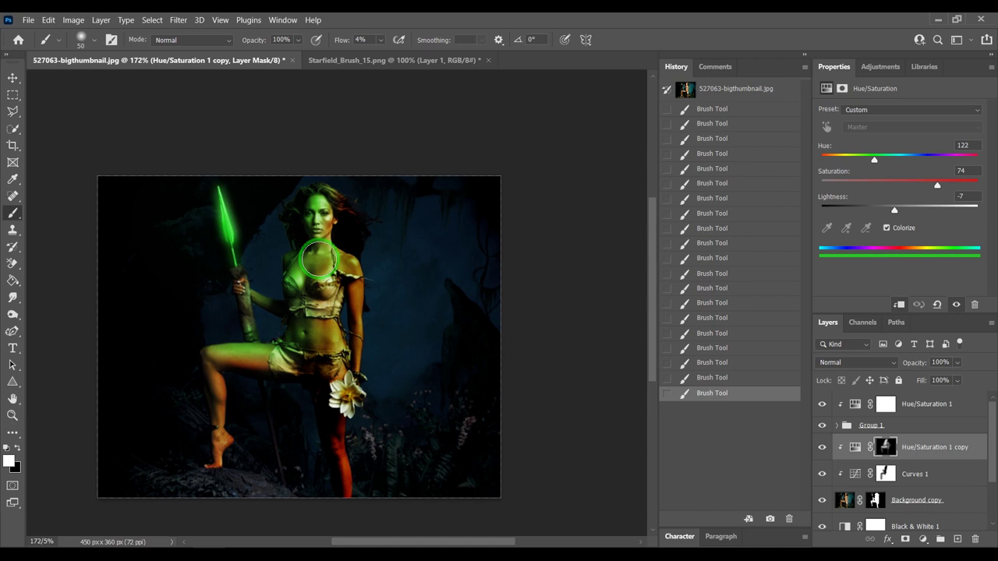
mouse_move(319, 260)
left_mouse_down()
mouse_move(337, 239)
mouse_move(374, 274)
left_mouse_up()
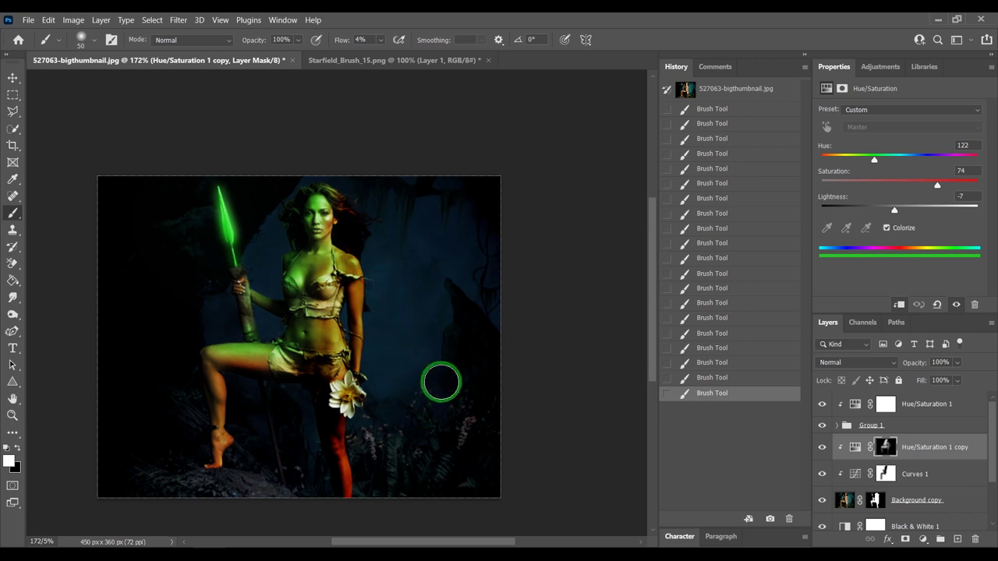
mouse_move(441, 383)
left_mouse_down()
mouse_move(251, 305)
mouse_move(311, 223)
mouse_move(330, 228)
mouse_move(286, 345)
mouse_move(262, 367)
mouse_move(278, 355)
mouse_move(200, 349)
mouse_move(265, 380)
mouse_move(337, 320)
mouse_move(279, 345)
mouse_move(272, 395)
mouse_move(335, 351)
mouse_move(370, 277)
mouse_move(361, 335)
mouse_move(436, 485)
mouse_move(345, 435)
mouse_move(341, 495)
mouse_move(338, 448)
mouse_move(216, 379)
mouse_move(214, 469)
mouse_move(265, 521)
mouse_move(216, 471)
mouse_move(232, 457)
mouse_move(312, 452)
mouse_move(434, 370)
mouse_move(561, 334)
mouse_move(472, 309)
mouse_move(411, 347)
mouse_move(798, 401)
mouse_move(958, 356)
left_mouse_up()
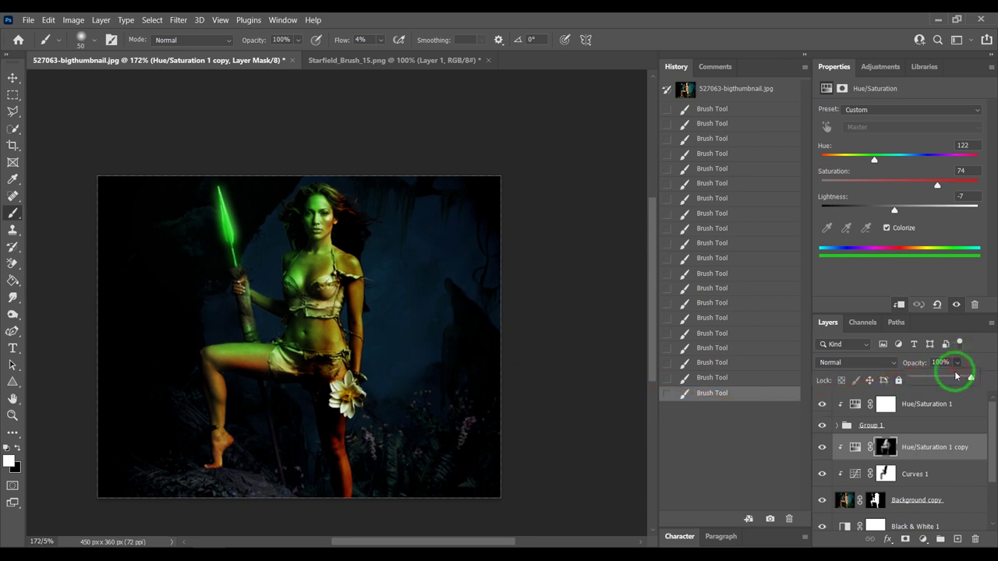
- Try a lower opacity on the green layer, then return opacity and fill to 100%
left_click_drag(963, 379, 944, 379)
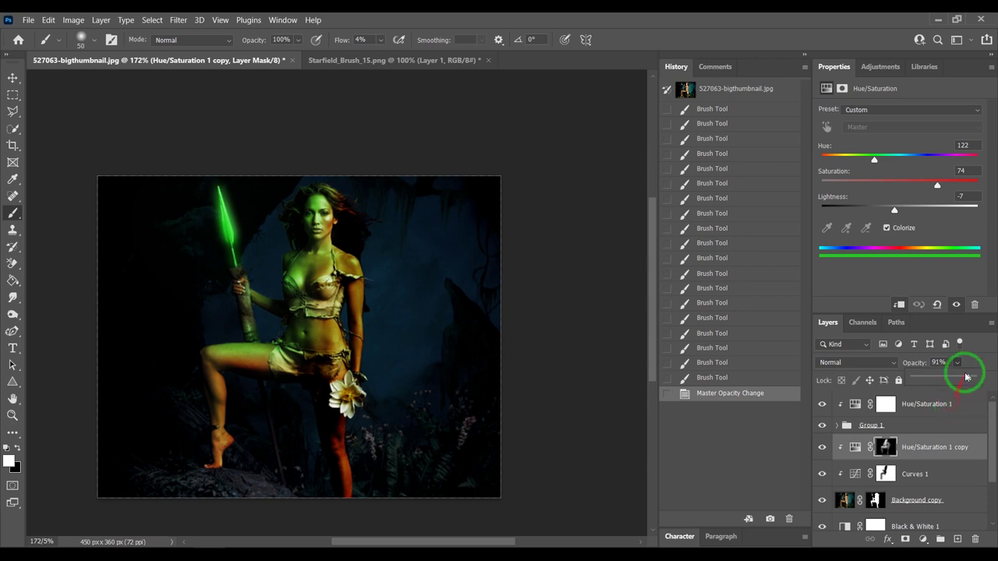
left_click(982, 353)
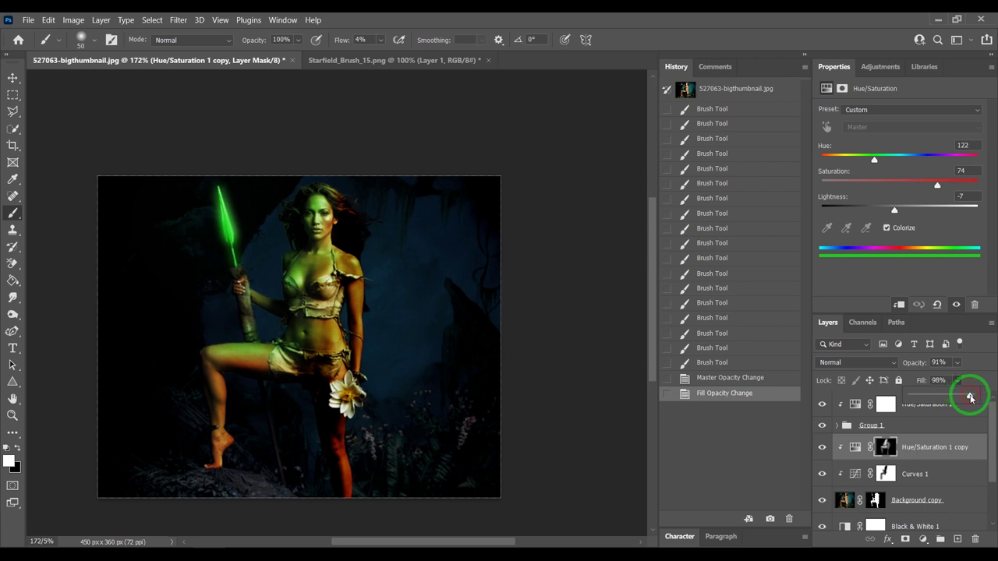
left_click_drag(967, 398, 984, 398)
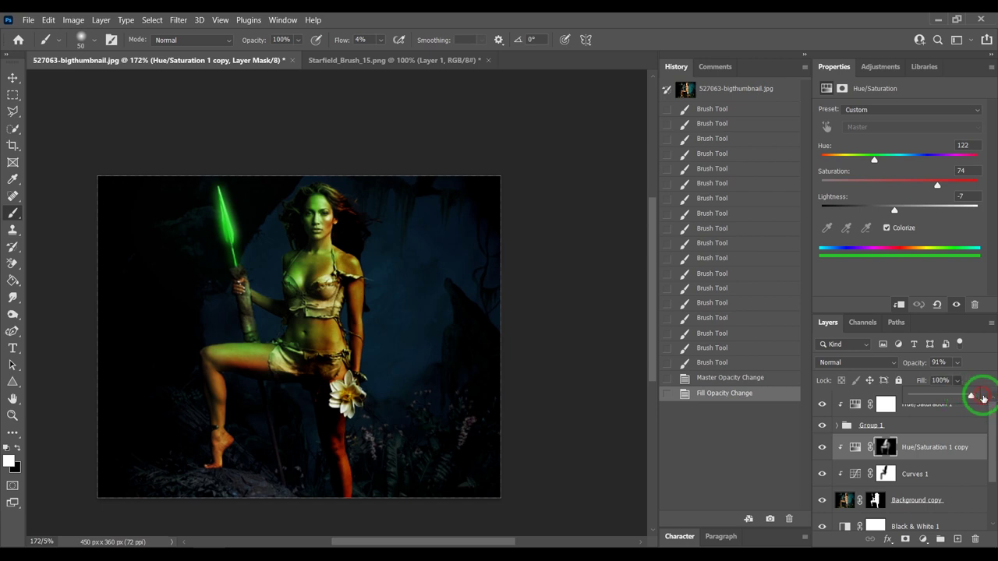
left_click(958, 363)
left_click_drag(971, 378, 979, 380)
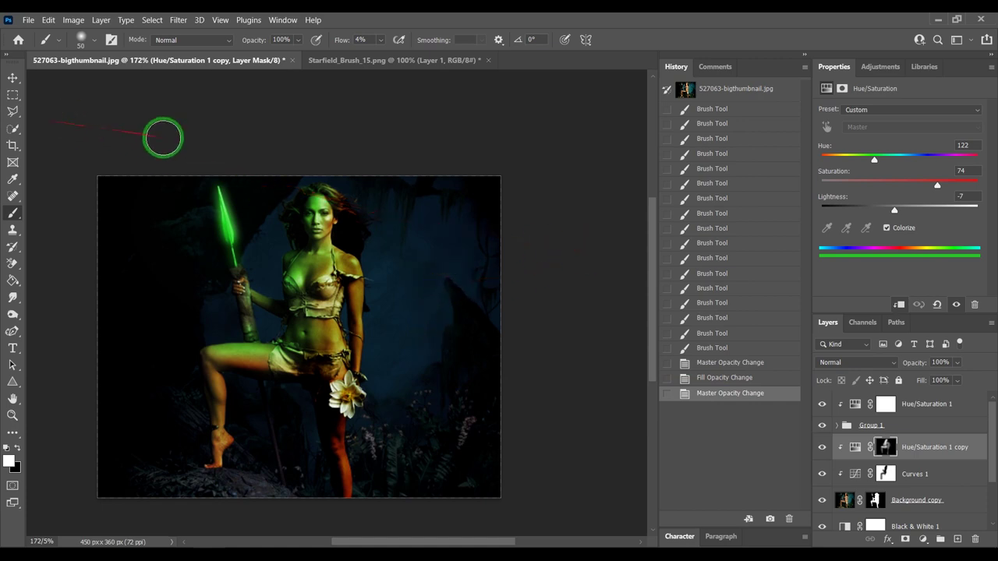
left_click(13, 78)
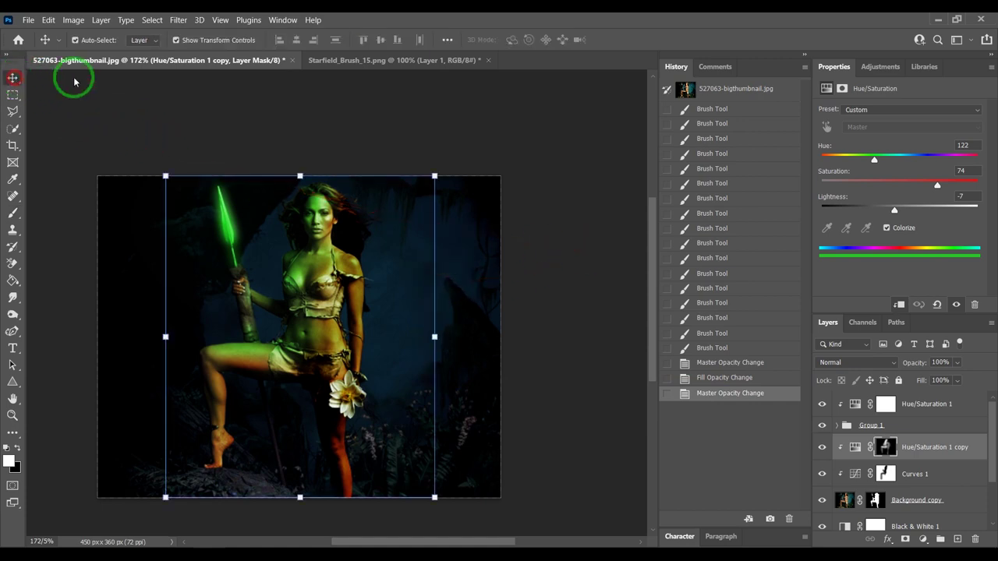
left_click(359, 63)
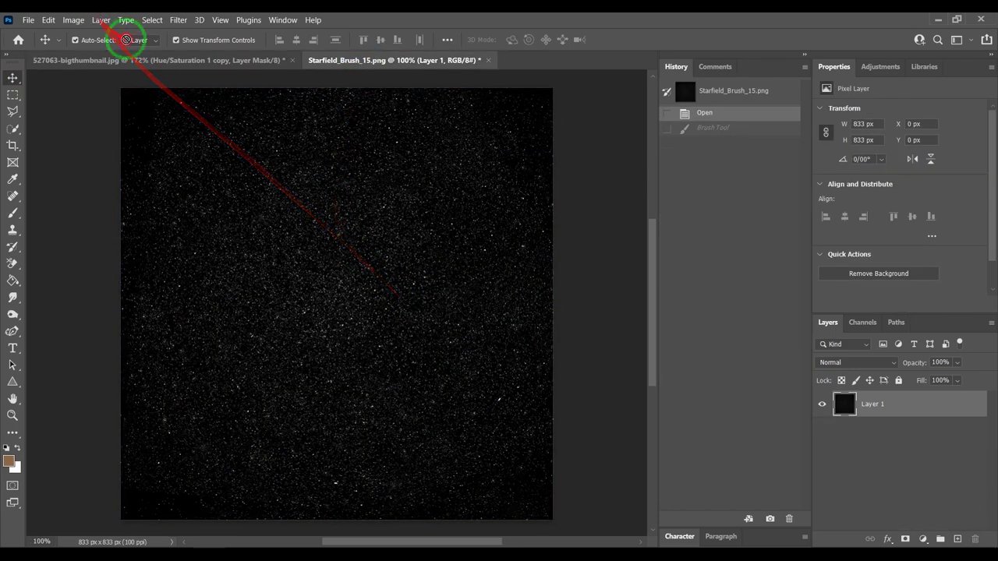
- Copy the starfield layer into the jungle photo, move it to the top, and start resizing it
left_click_drag(145, 58, 252, 234)
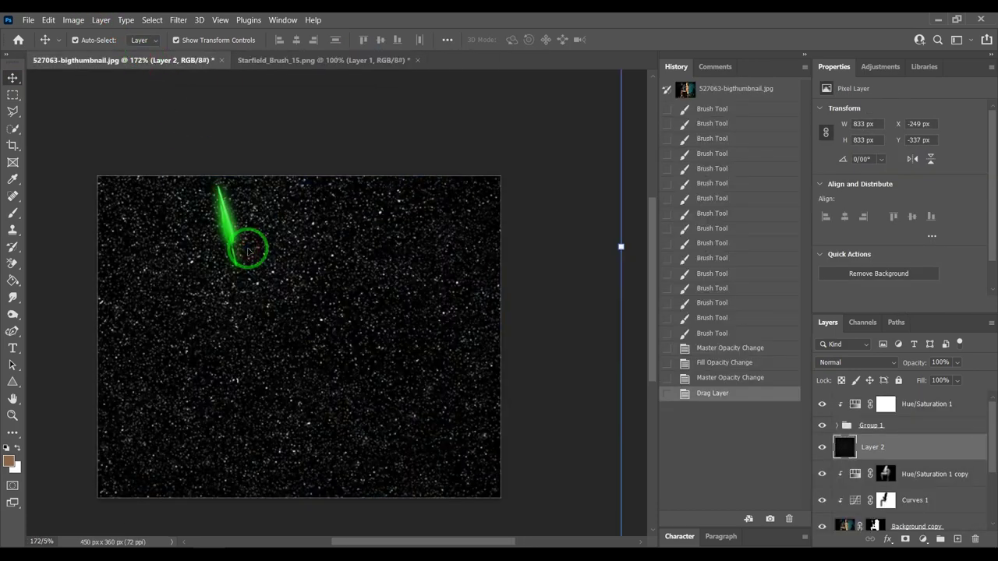
left_click_drag(889, 439, 884, 394)
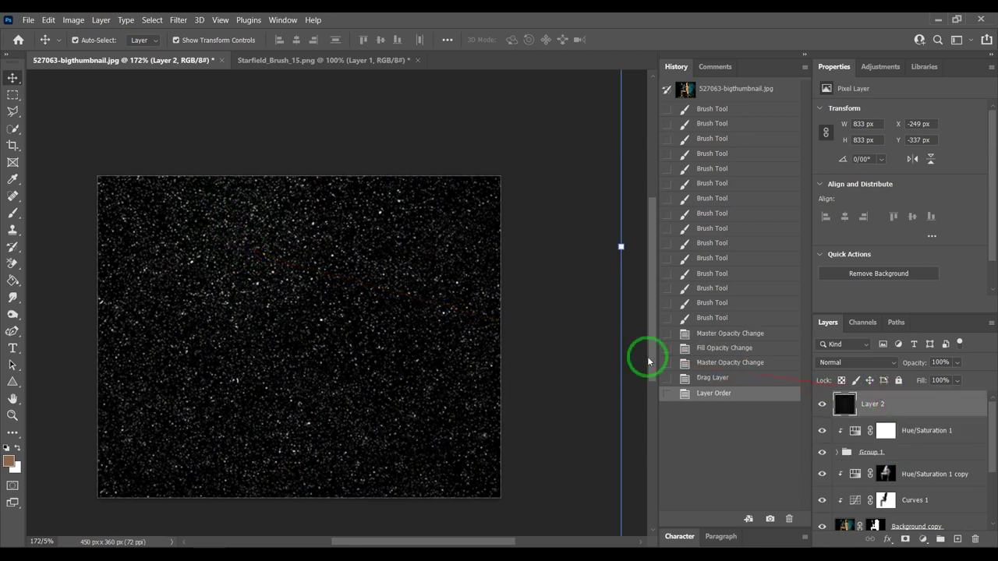
left_click(621, 247)
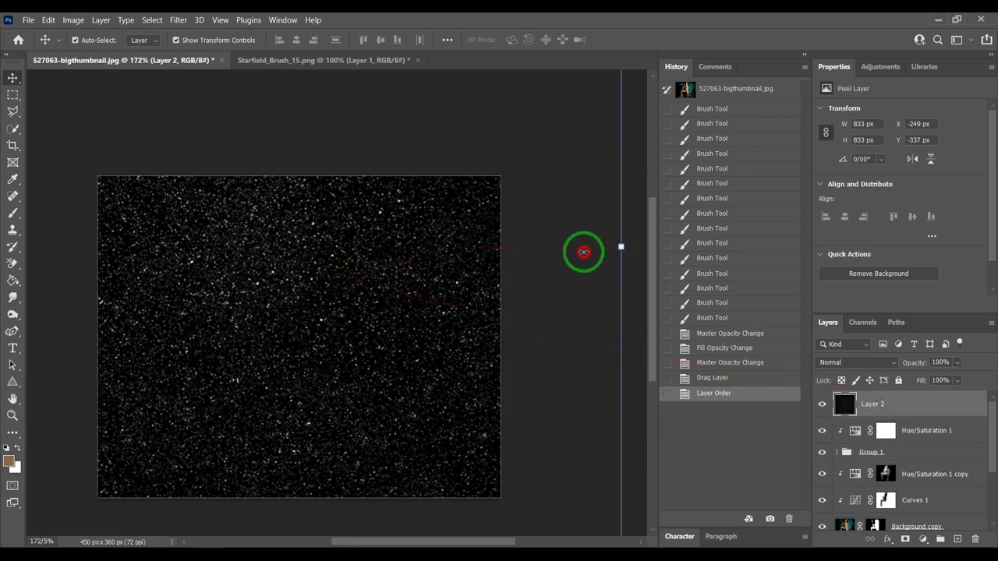
left_click_drag(265, 255, 229, 223)
mouse_move(140, 194)
left_mouse_down()
mouse_move(458, 265)
mouse_move(501, 441)
left_mouse_up()
left_click_drag(518, 479, 371, 336)
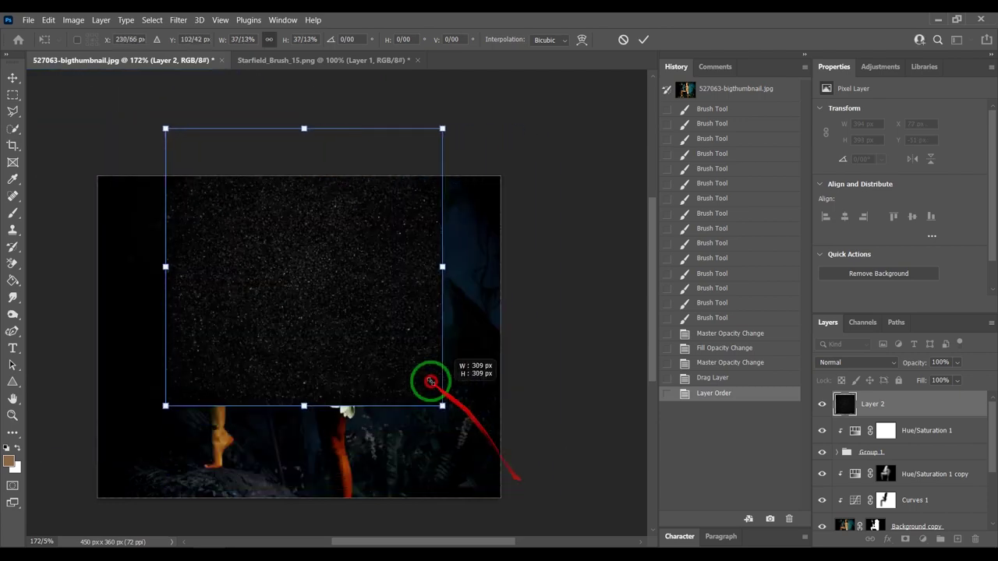
- Set the starfield to Screen, scale it to cover the photo, and add a layer mask
left_click(895, 363)
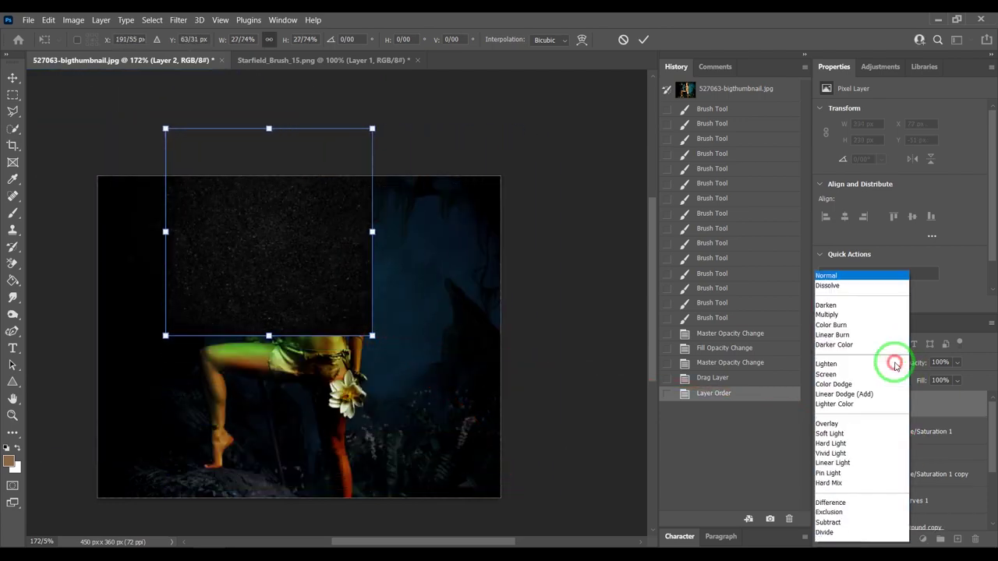
left_click(870, 329)
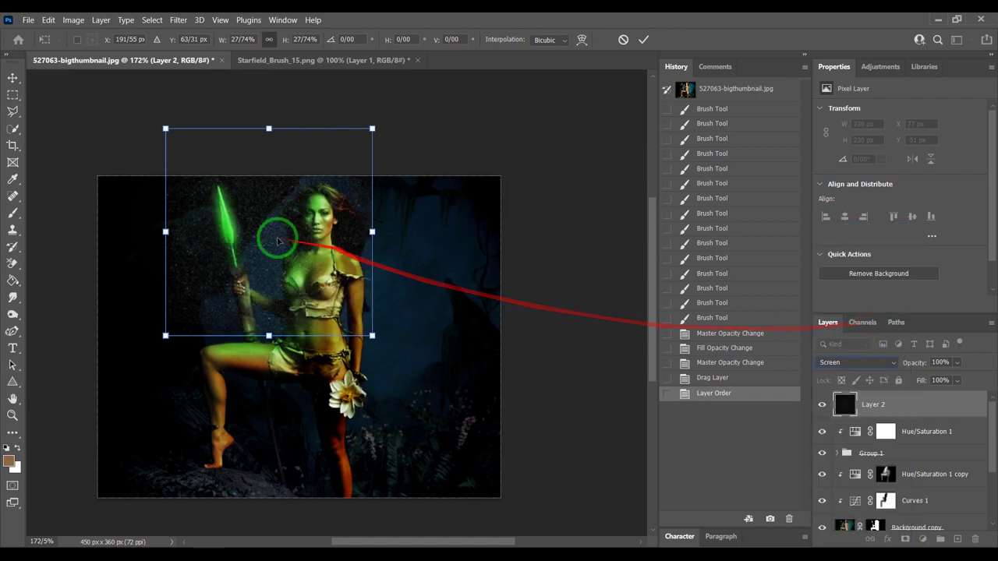
left_click_drag(287, 234, 260, 235)
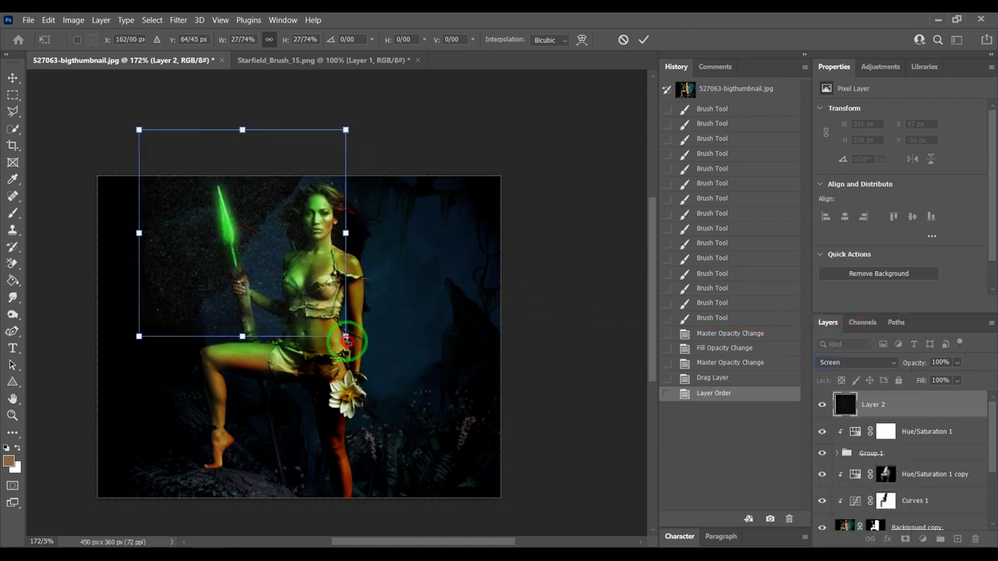
left_click_drag(345, 336, 597, 539)
mouse_move(354, 352)
left_mouse_down()
mouse_move(310, 298)
mouse_move(322, 297)
left_mouse_up()
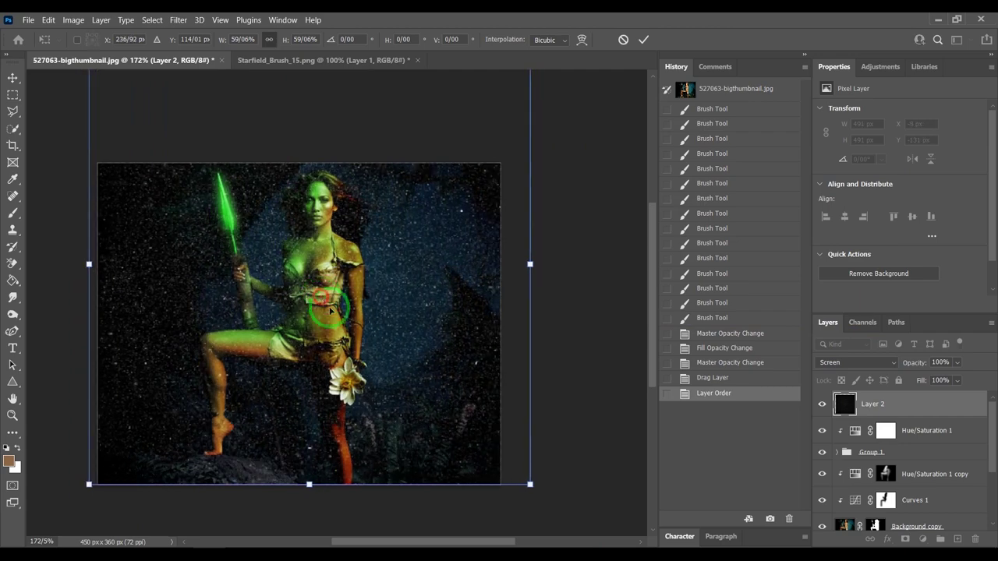
mouse_move(530, 484)
left_mouse_down()
mouse_move(555, 538)
mouse_move(604, 540)
left_mouse_up()
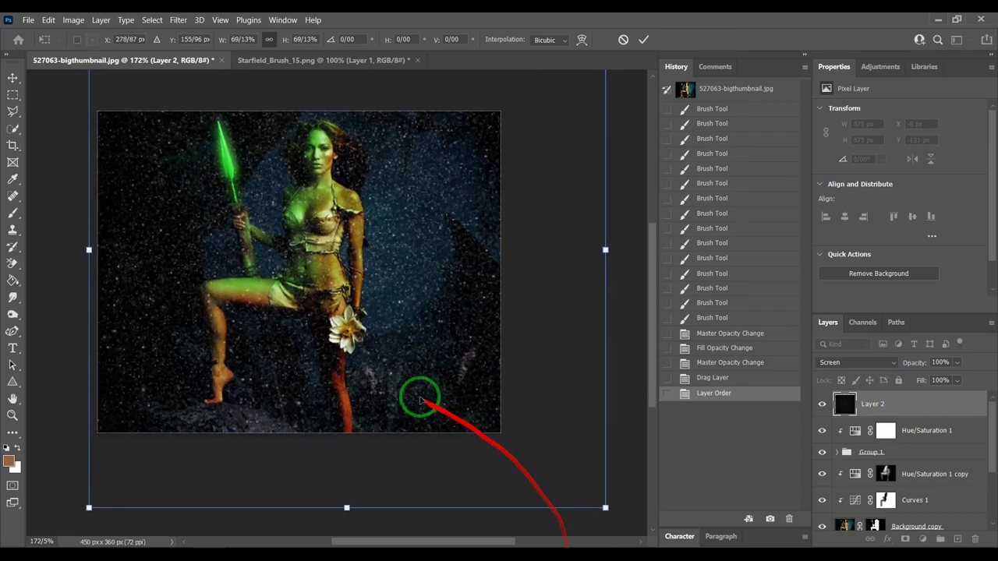
key("Return")
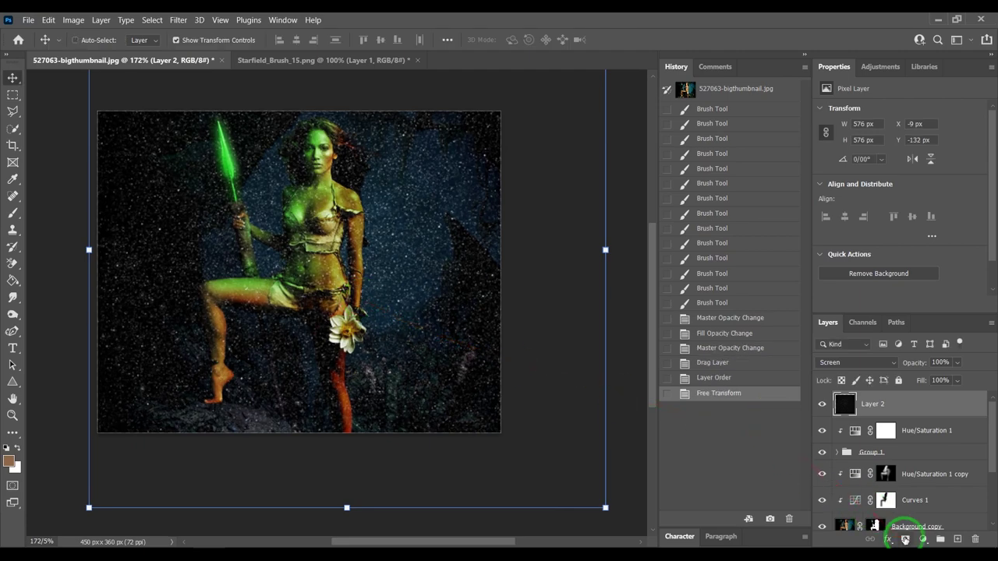
left_click(904, 540)
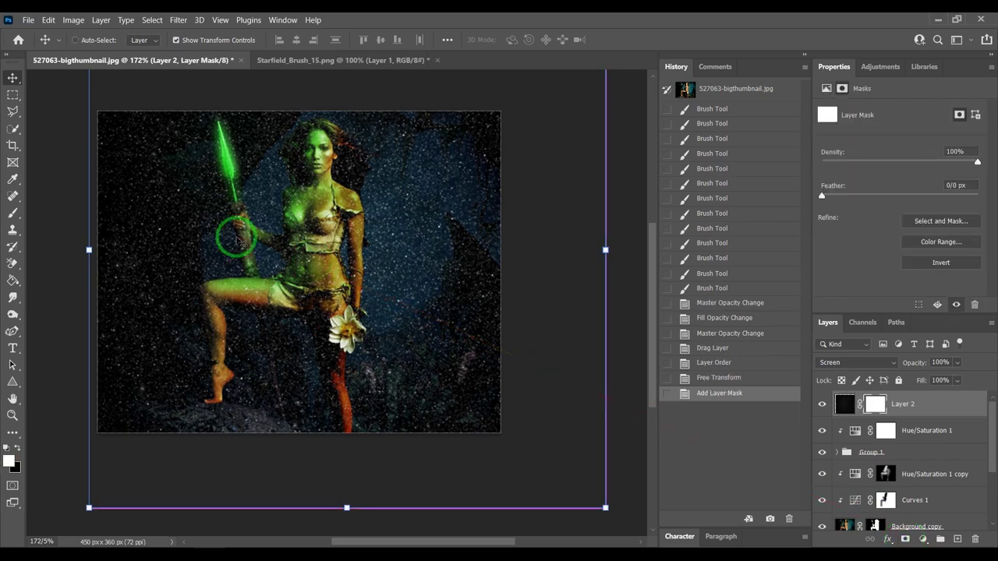
- Invert the starfield mask and set up a roughly 25 px brush, undoing a faint test stroke
key("ctrl+i")
left_click(12, 214)
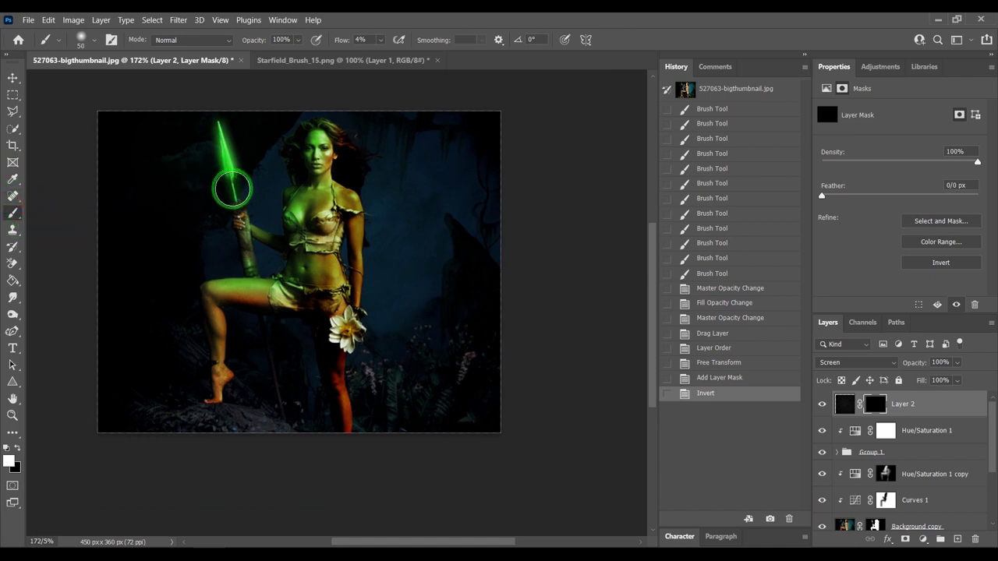
right_click(231, 189)
left_click_drag(327, 218, 311, 222)
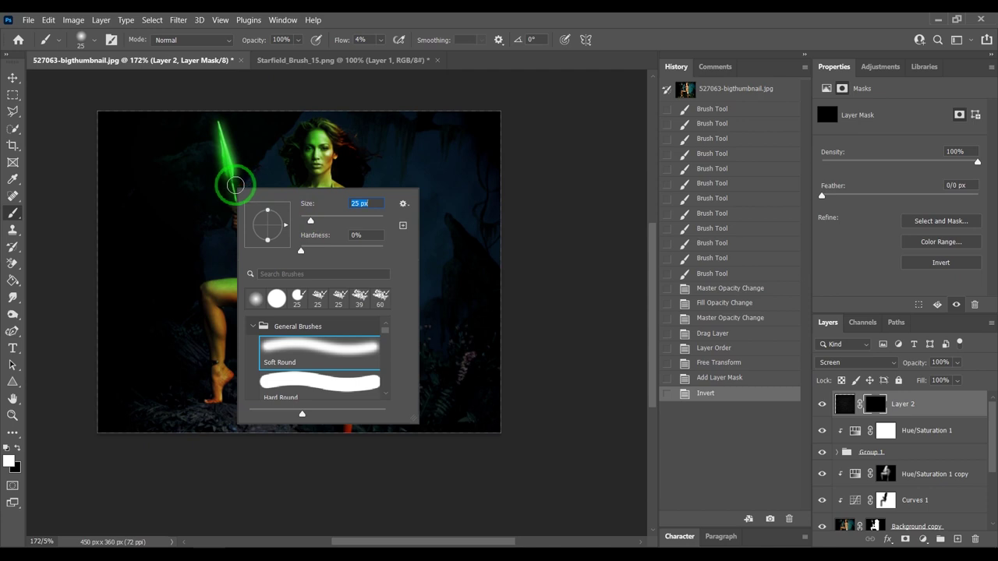
left_click(235, 185)
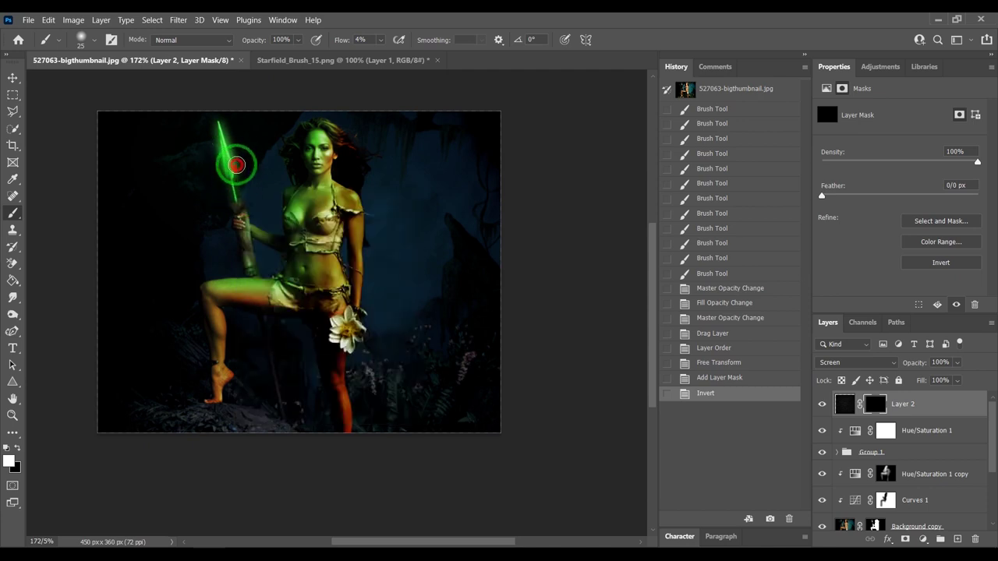
left_click_drag(224, 161, 227, 156)
key("ctrl+z")
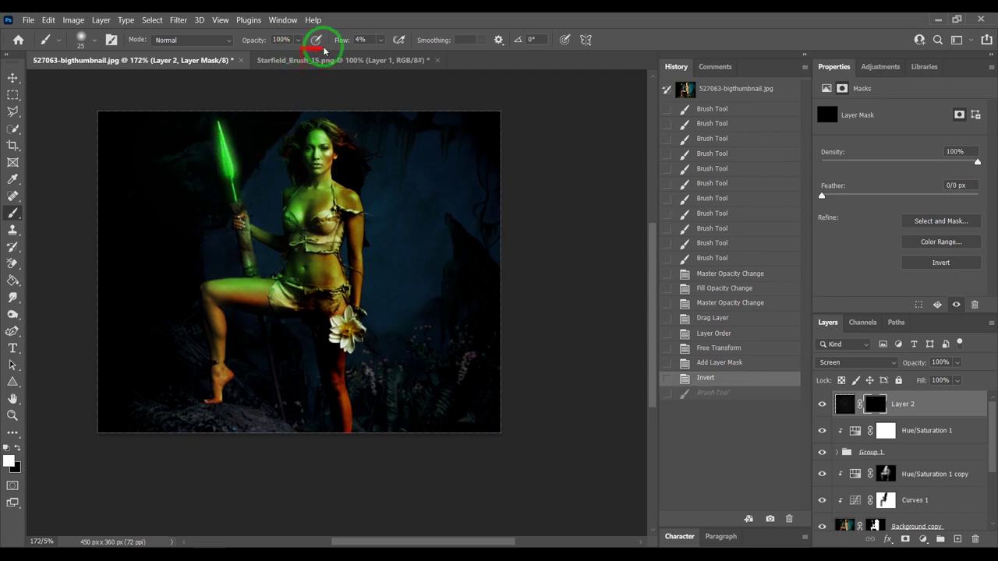
- At 80% flow, paint sparkles back in along the spear toward its top
left_click_drag(382, 56, 432, 63)
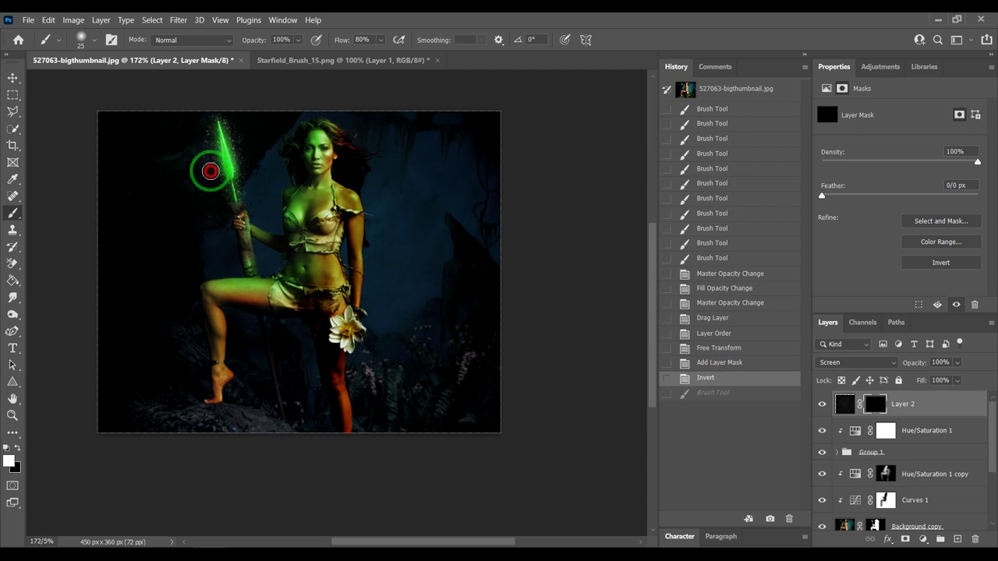
mouse_move(231, 201)
left_mouse_down()
mouse_move(238, 170)
mouse_move(223, 138)
left_mouse_up()
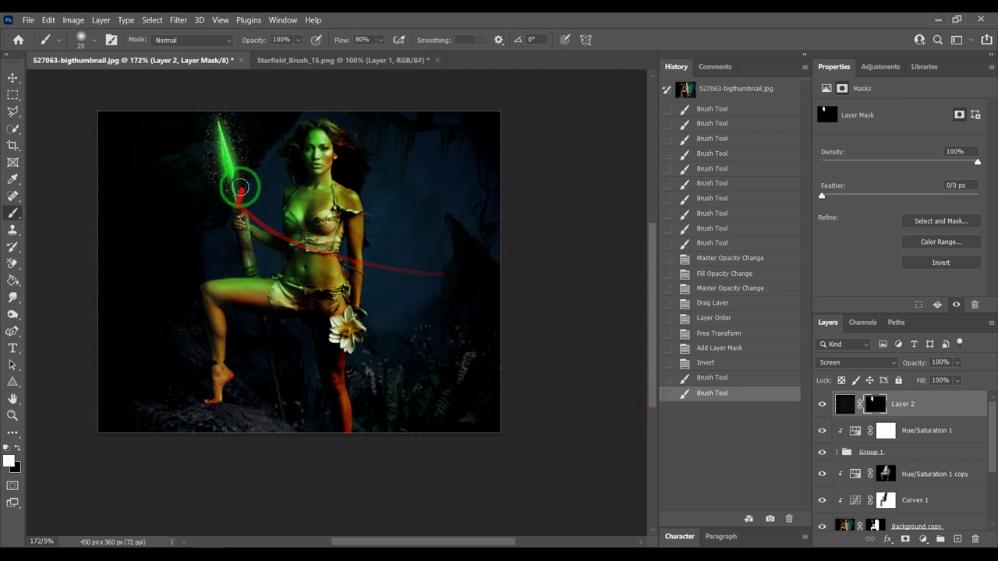
mouse_move(248, 153)
left_mouse_down()
mouse_move(210, 111)
mouse_move(232, 215)
left_mouse_up()
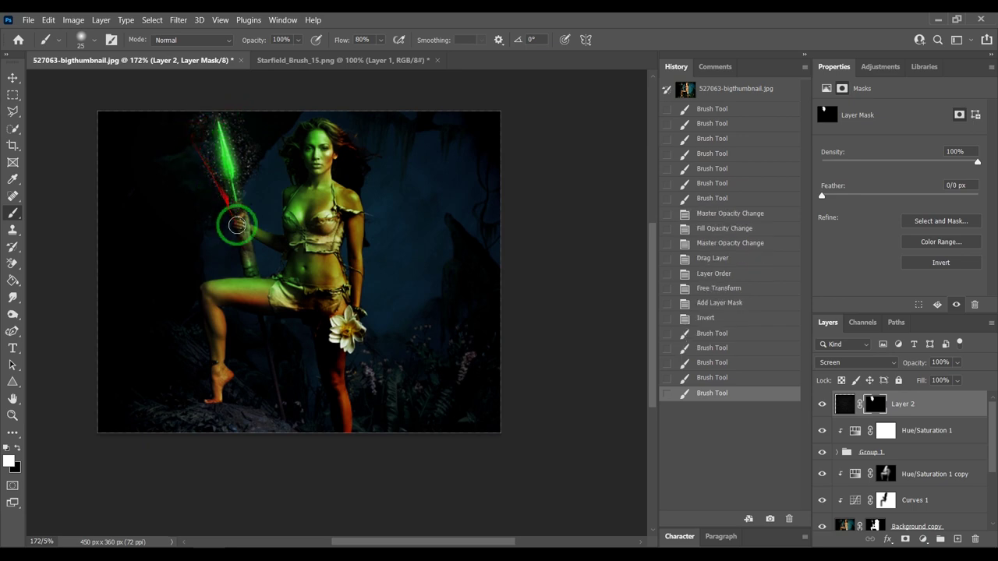
- Add a Levels adjustment layer clipped to the sparkle Layer 2
left_click(922, 540)
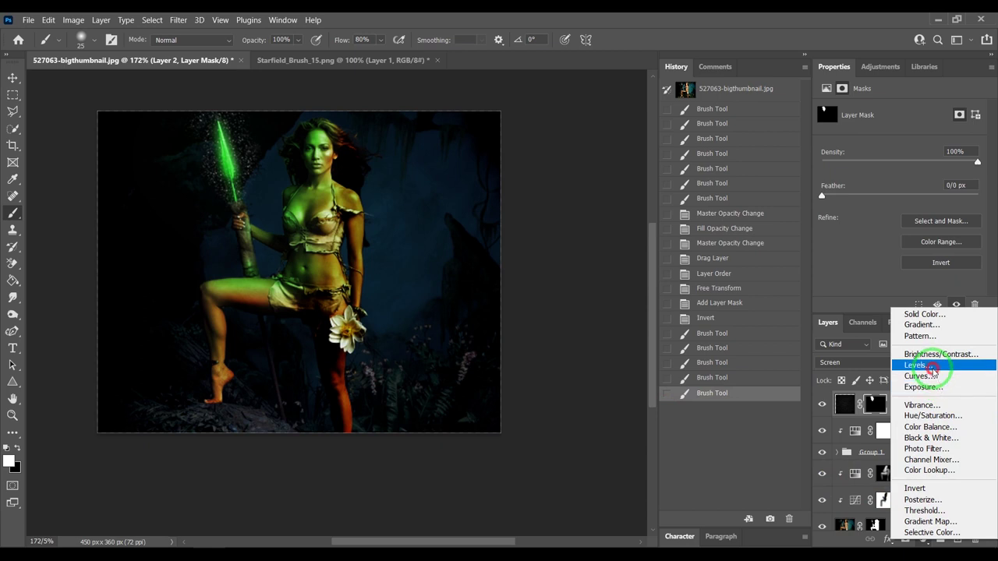
left_click(931, 367)
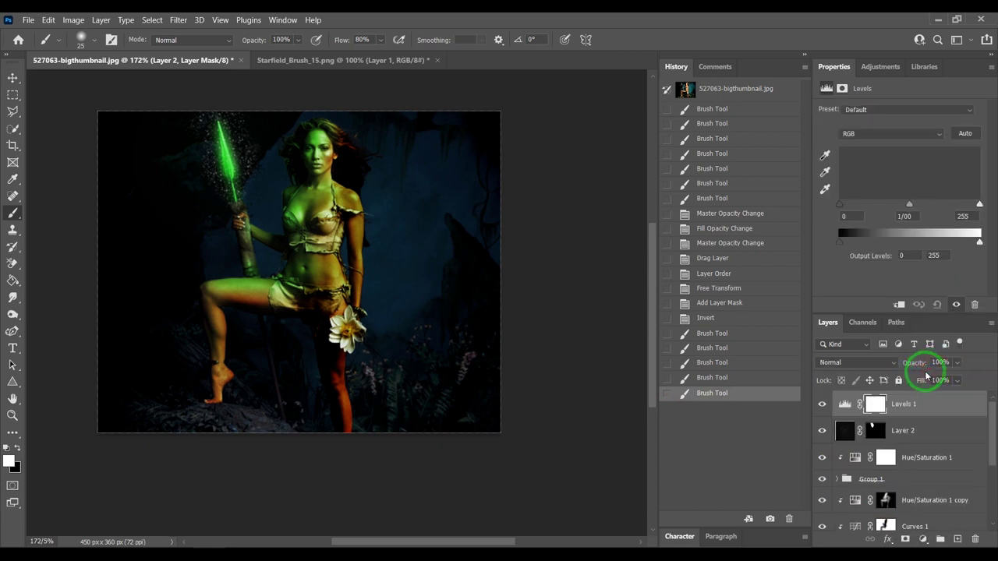
left_click(900, 305)
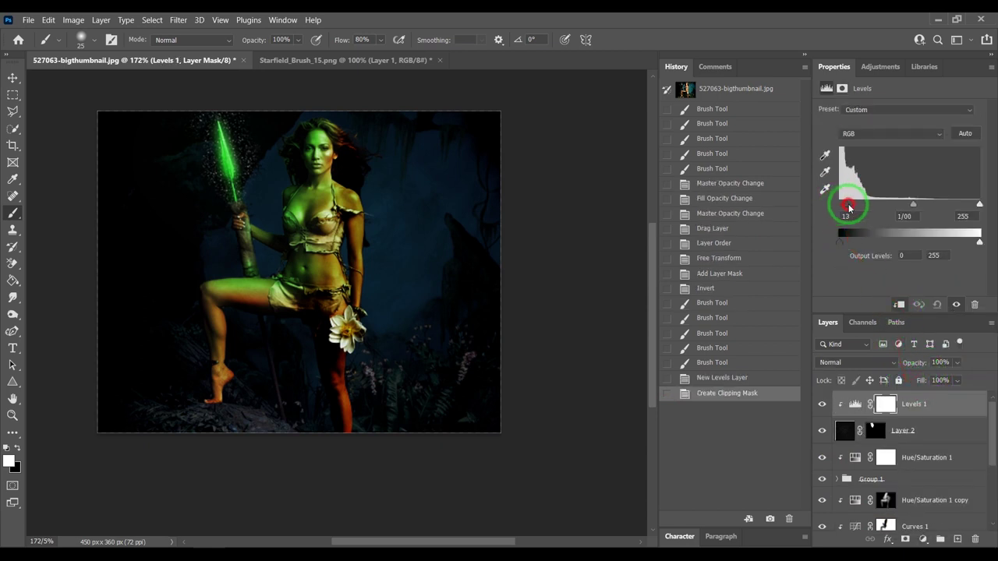
- Set the Levels input sliders to 31 black and 126 white to brighten the sparkles
left_click_drag(977, 204, 935, 207)
mouse_move(853, 204)
left_mouse_down()
mouse_move(870, 206)
mouse_move(849, 206)
left_mouse_up()
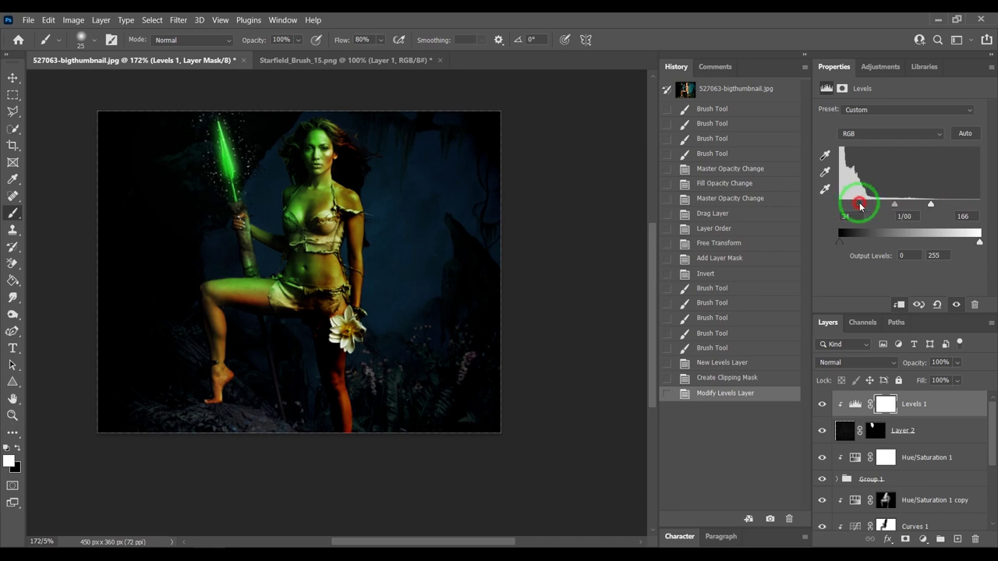
left_click_drag(850, 206, 849, 205)
left_click_drag(930, 204, 923, 207)
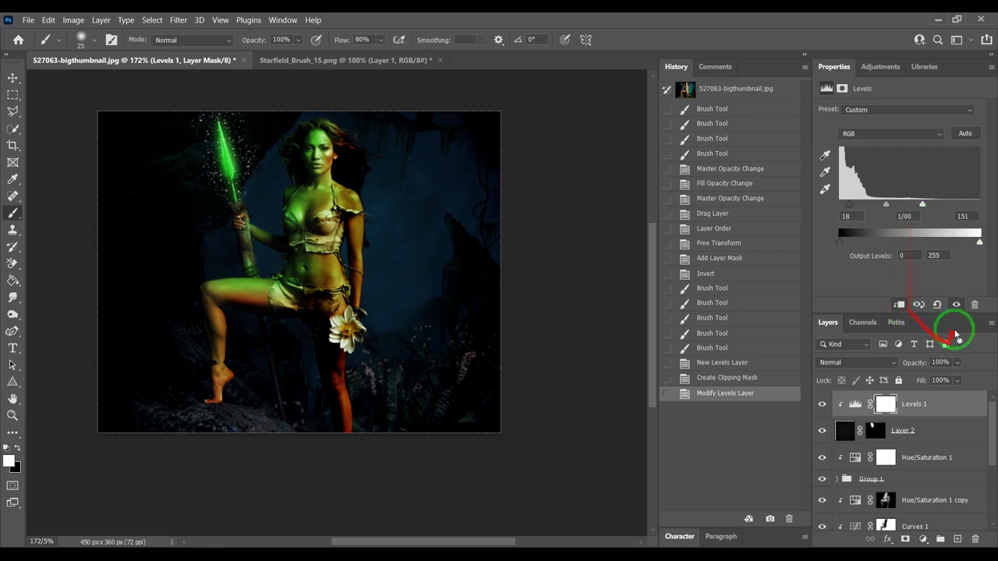
left_click_drag(849, 205, 851, 205)
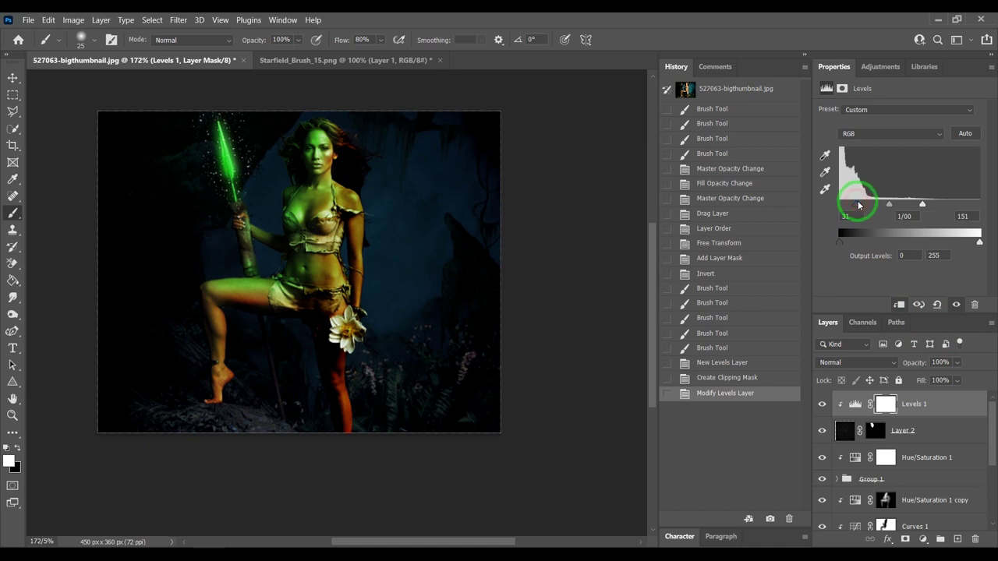
left_click_drag(923, 205, 910, 205)
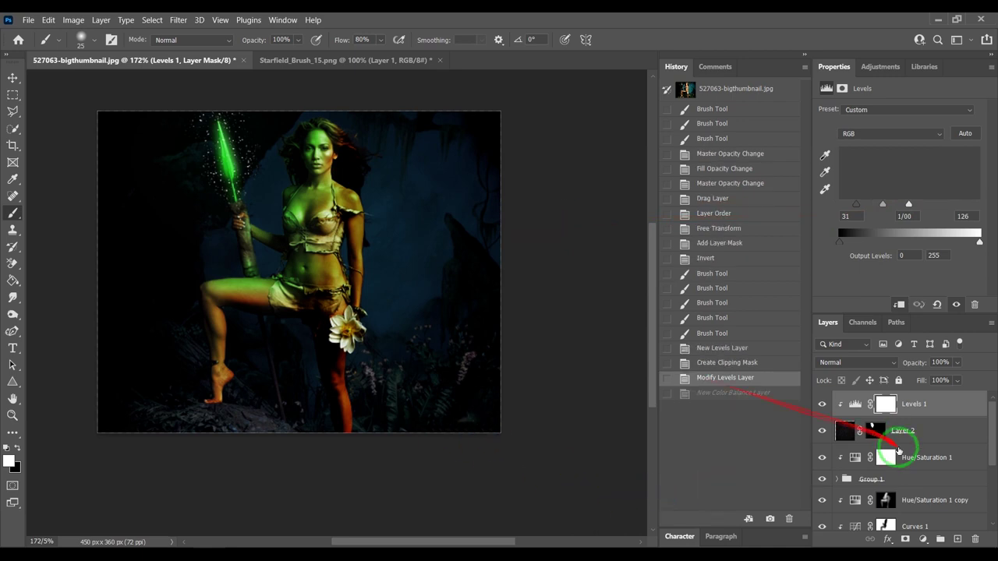
left_click(924, 539)
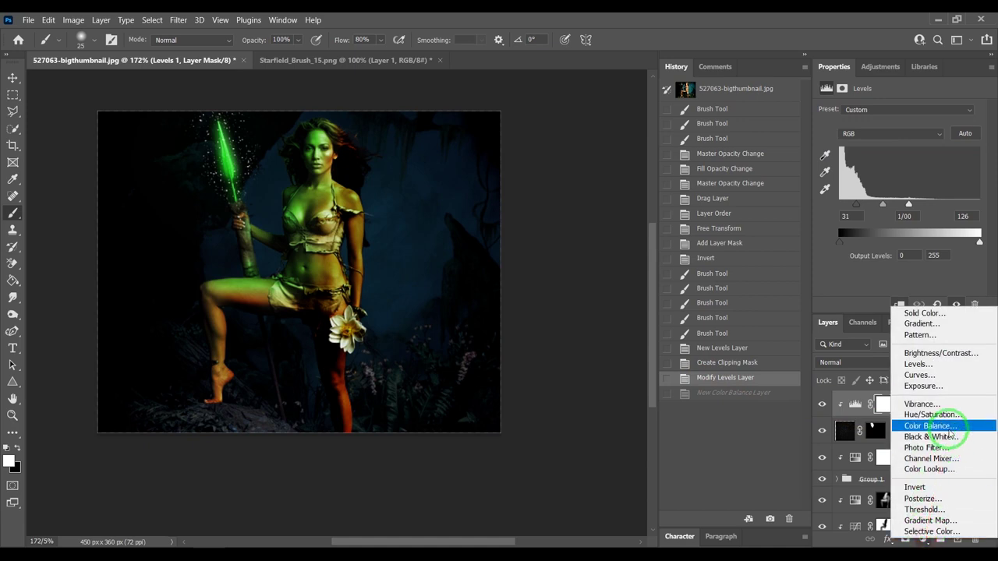
- Add a Color Lookup layer using Crisp_Winter.look and lower its opacity to 58%
left_click(929, 468)
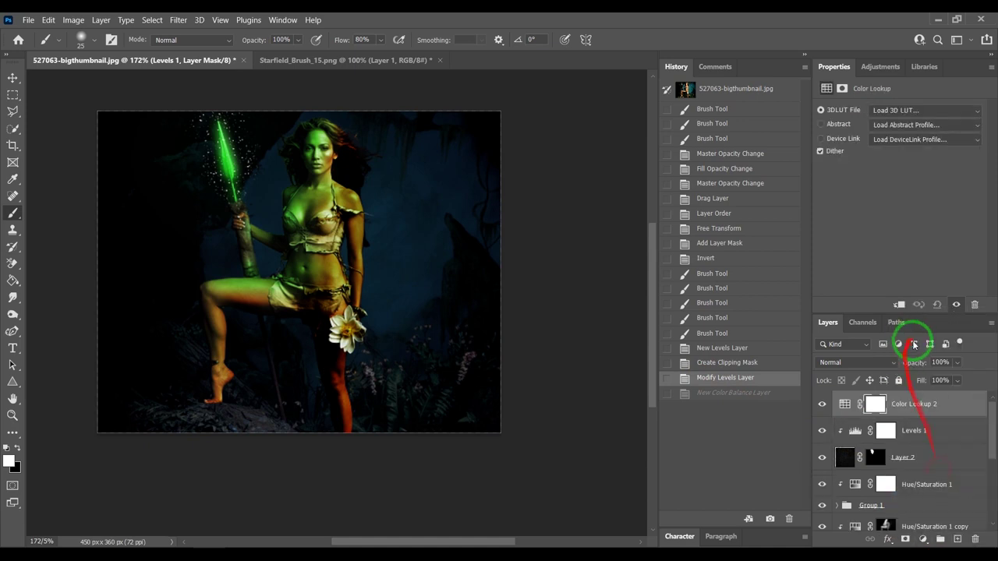
left_click(925, 111)
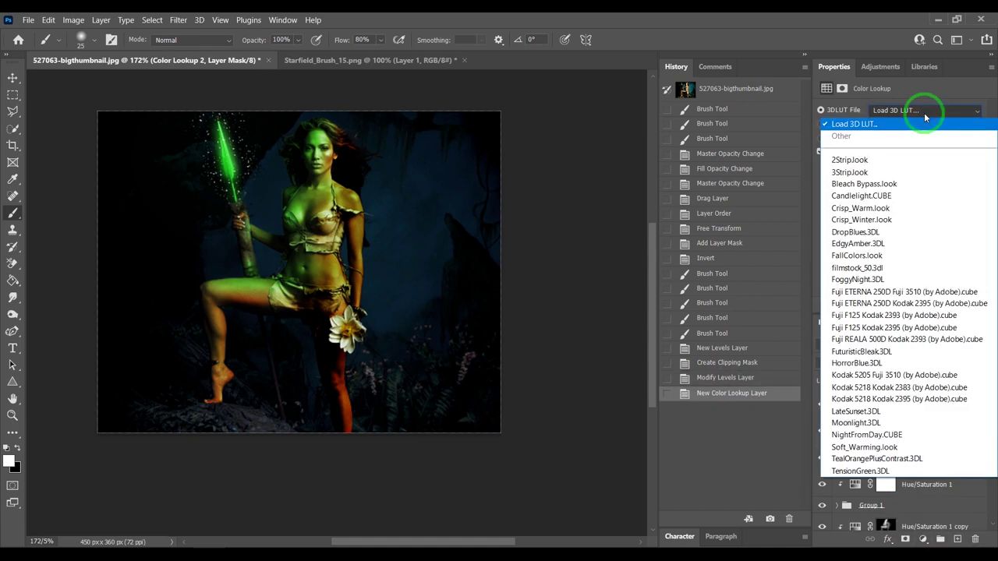
left_click(886, 220)
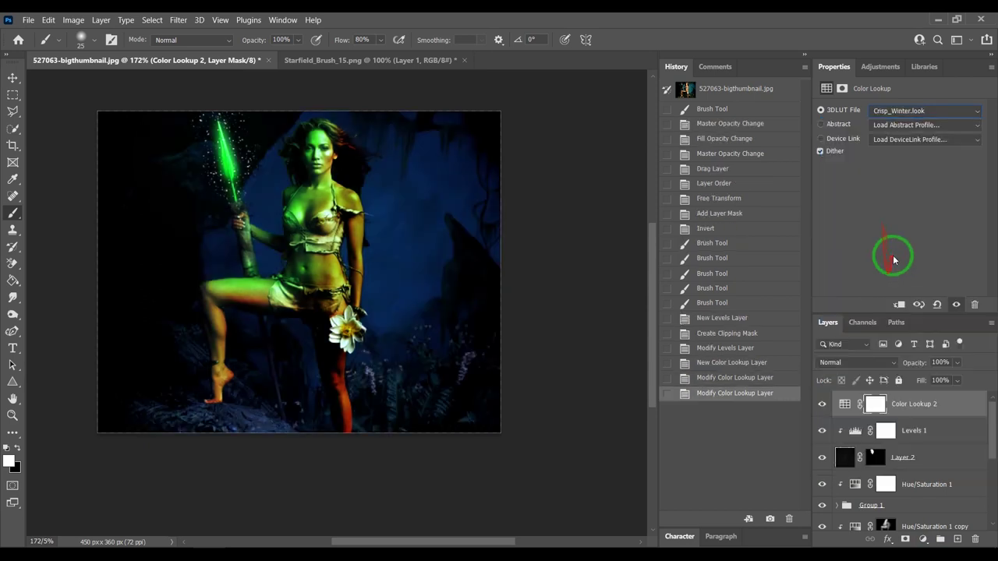
left_click(957, 362)
left_click_drag(962, 381, 946, 383)
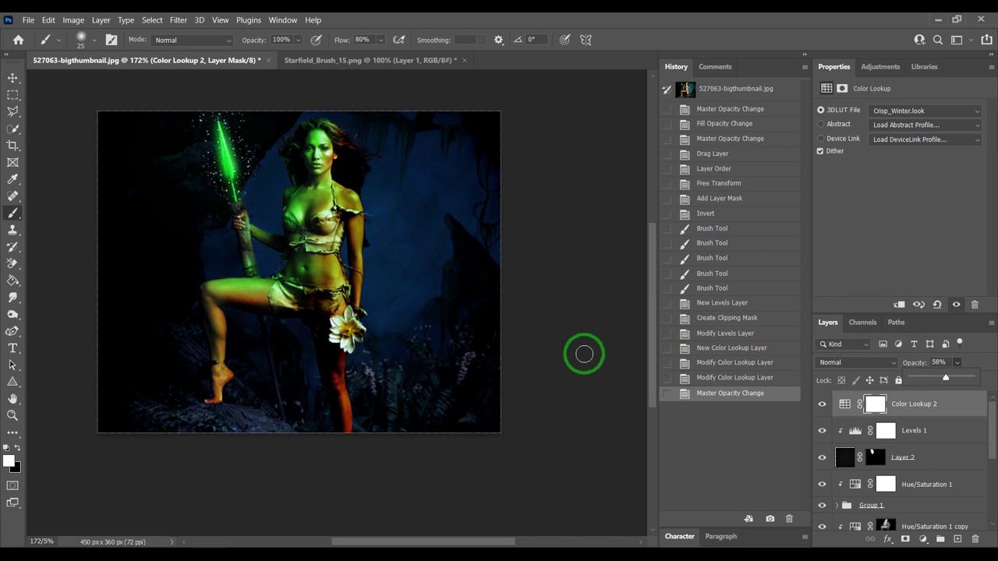
scroll(857, 460, "down", 5)
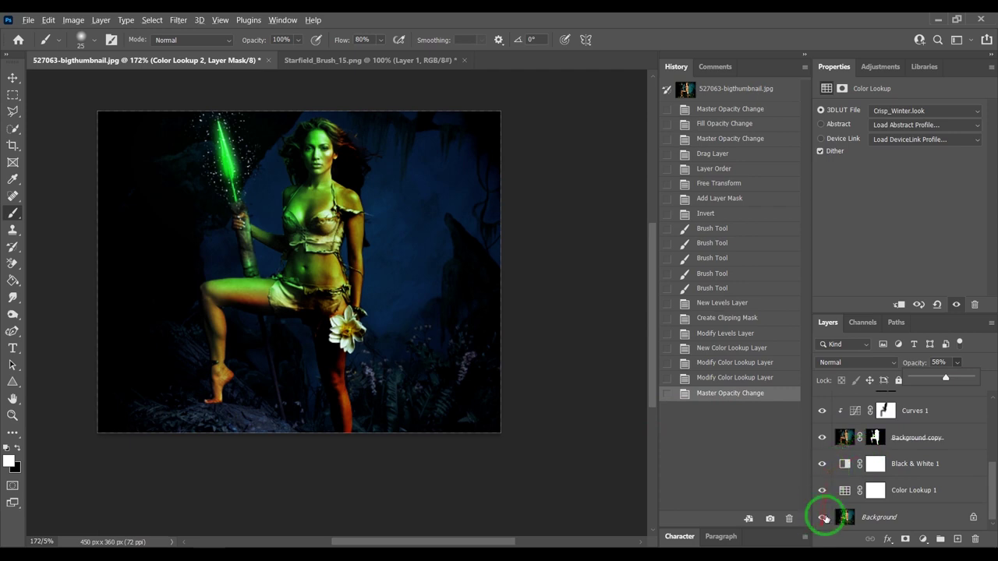
- Alt-toggle the Background layer's visibility repeatedly, ending with only the original photo shown
left_click(823, 517)
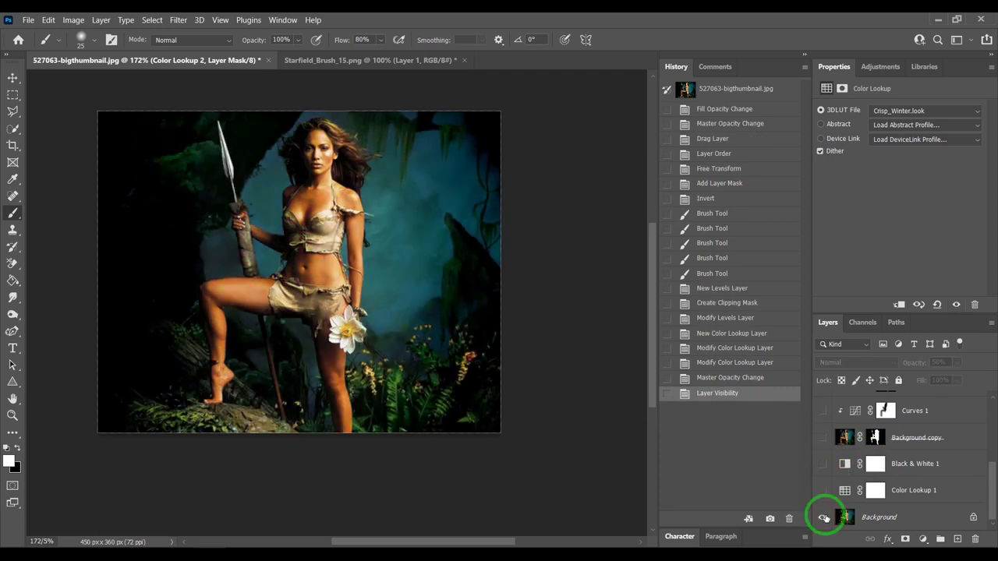
left_click(823, 517)
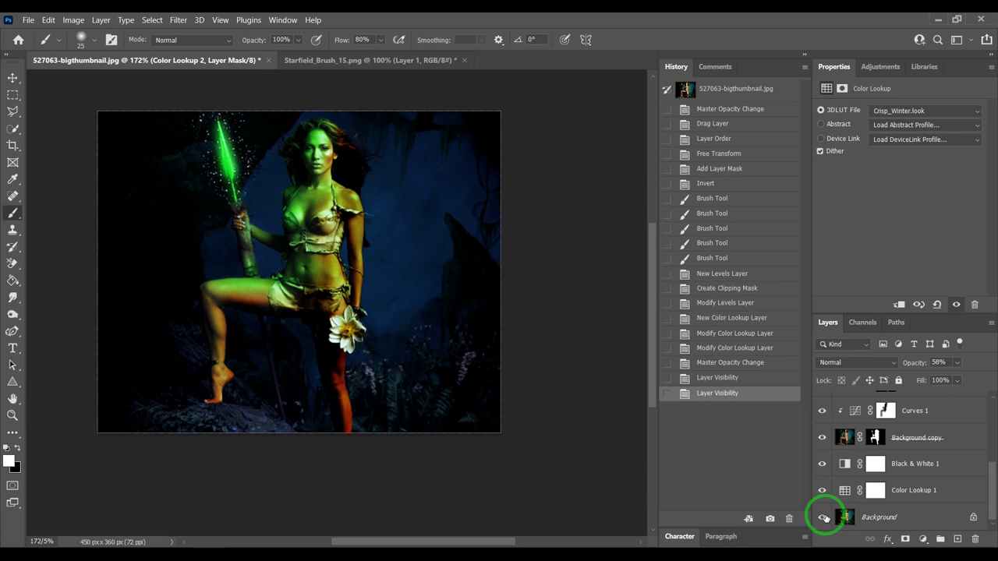
left_click(823, 518, "alt")
left_click(824, 518, "alt")
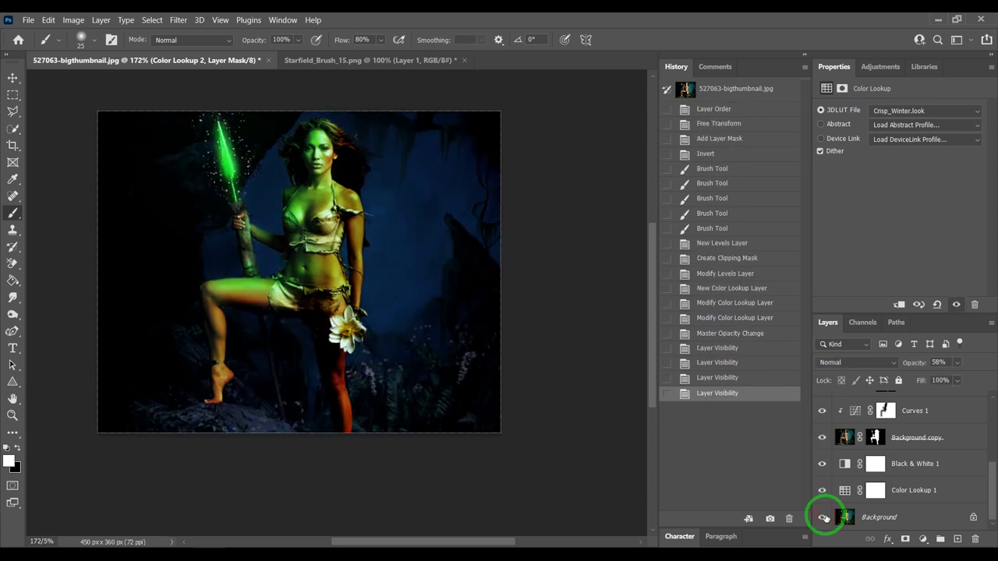
left_click(824, 517, "alt")
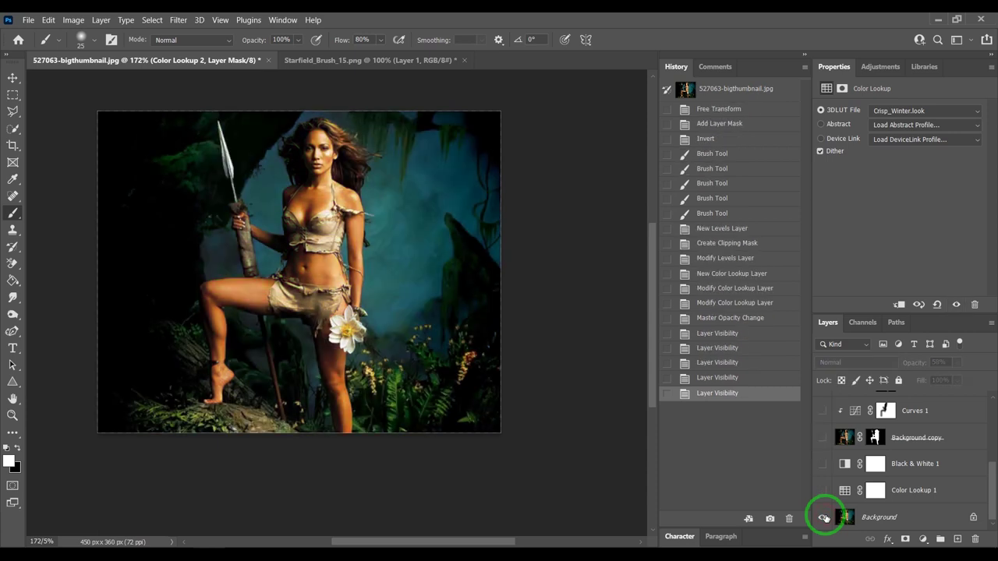
left_click(823, 518, "alt")
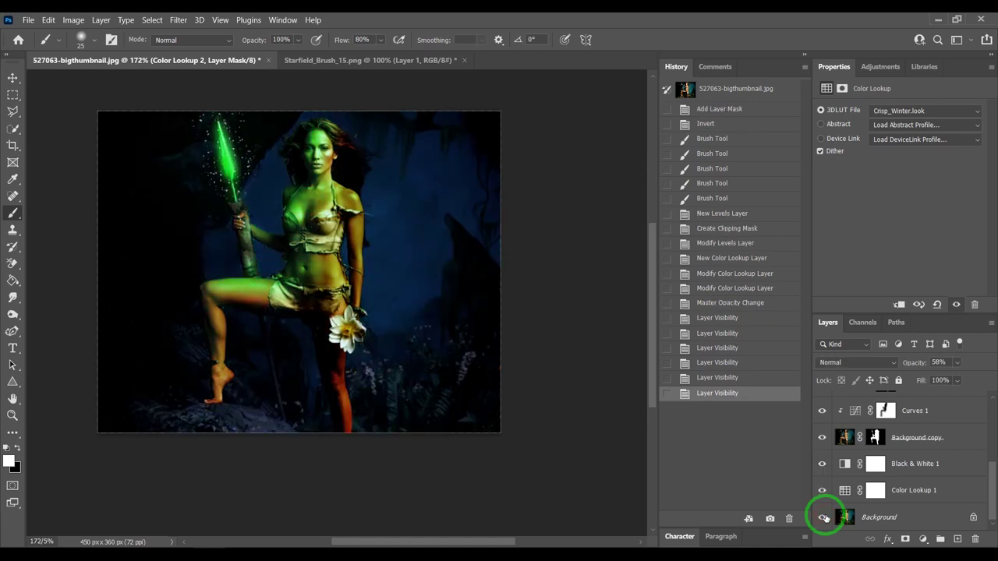
left_click(823, 518, "alt")
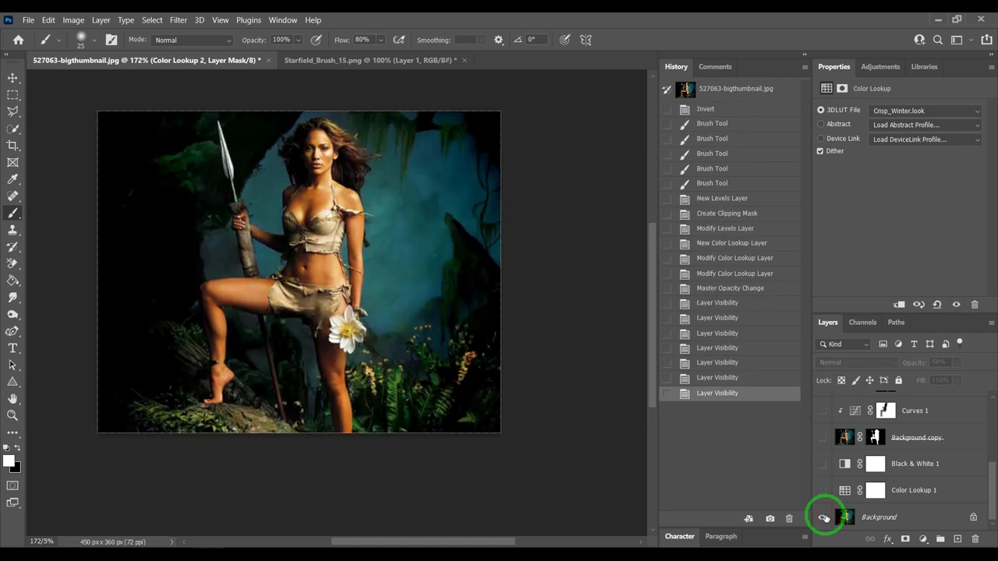
left_click(824, 518, "alt")
left_click(824, 519, "alt")
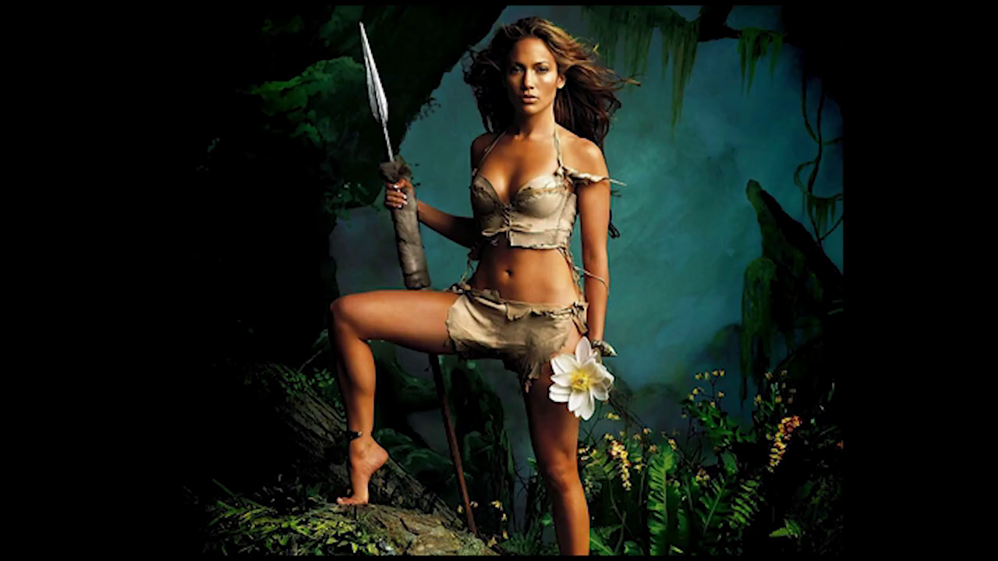